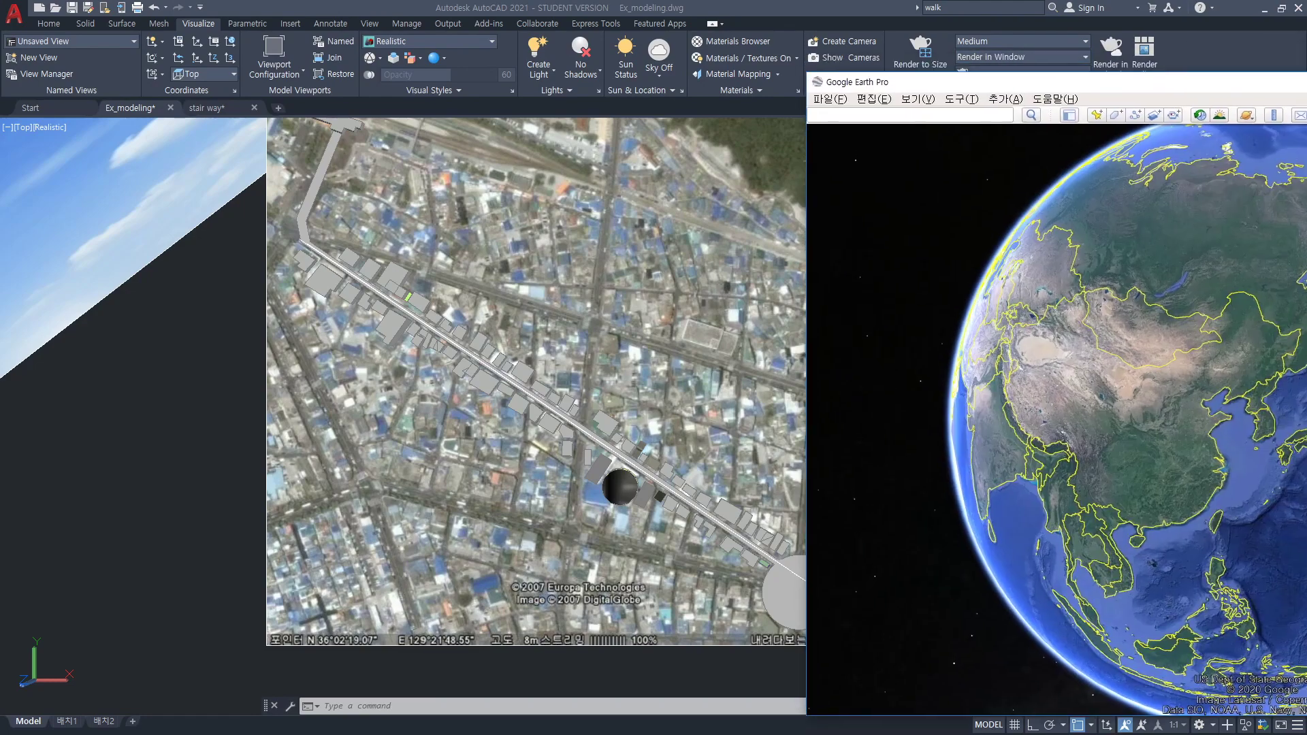
# - Move the Google Earth Pro window to the centre of the screen over AutoCAD
pyautogui.moveTo(1082, 58); pyautogui.dragTo(761, 70)
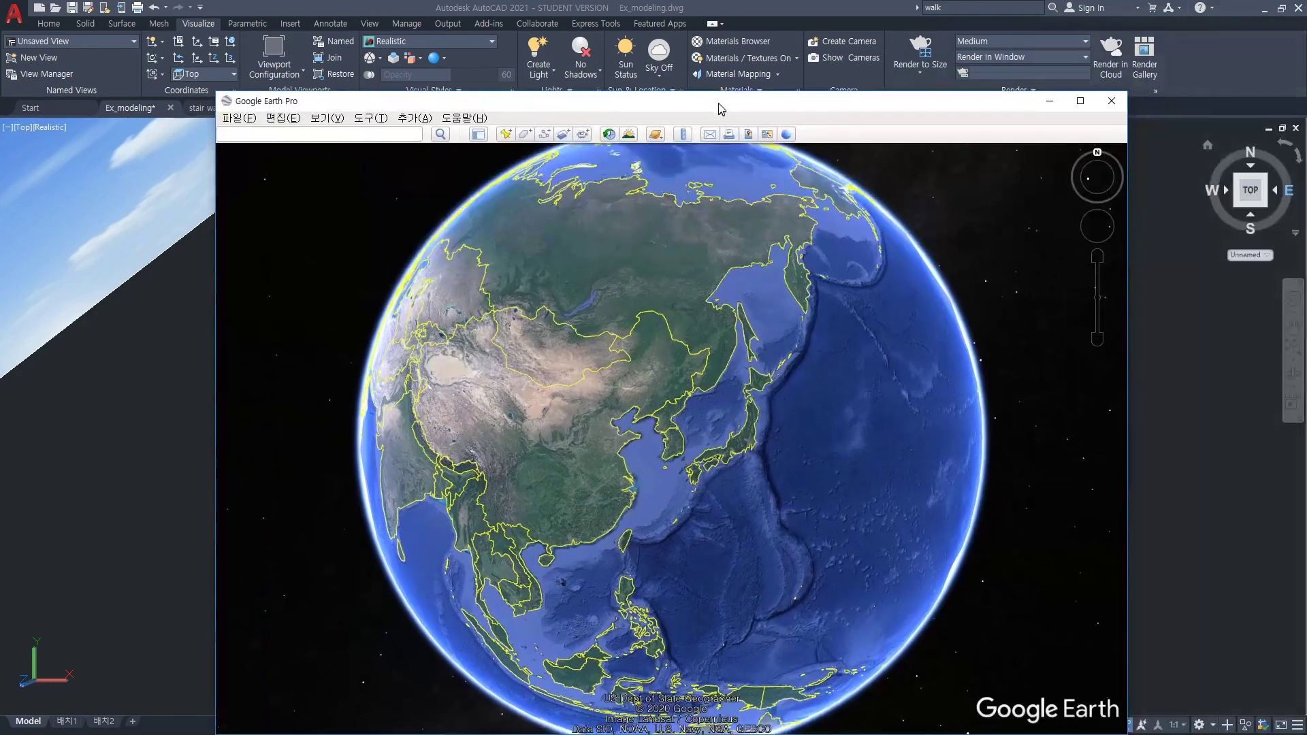
# - Maximize Google Earth Pro and fly to the 육거리 area via place search
pyautogui.click(1119, 66)
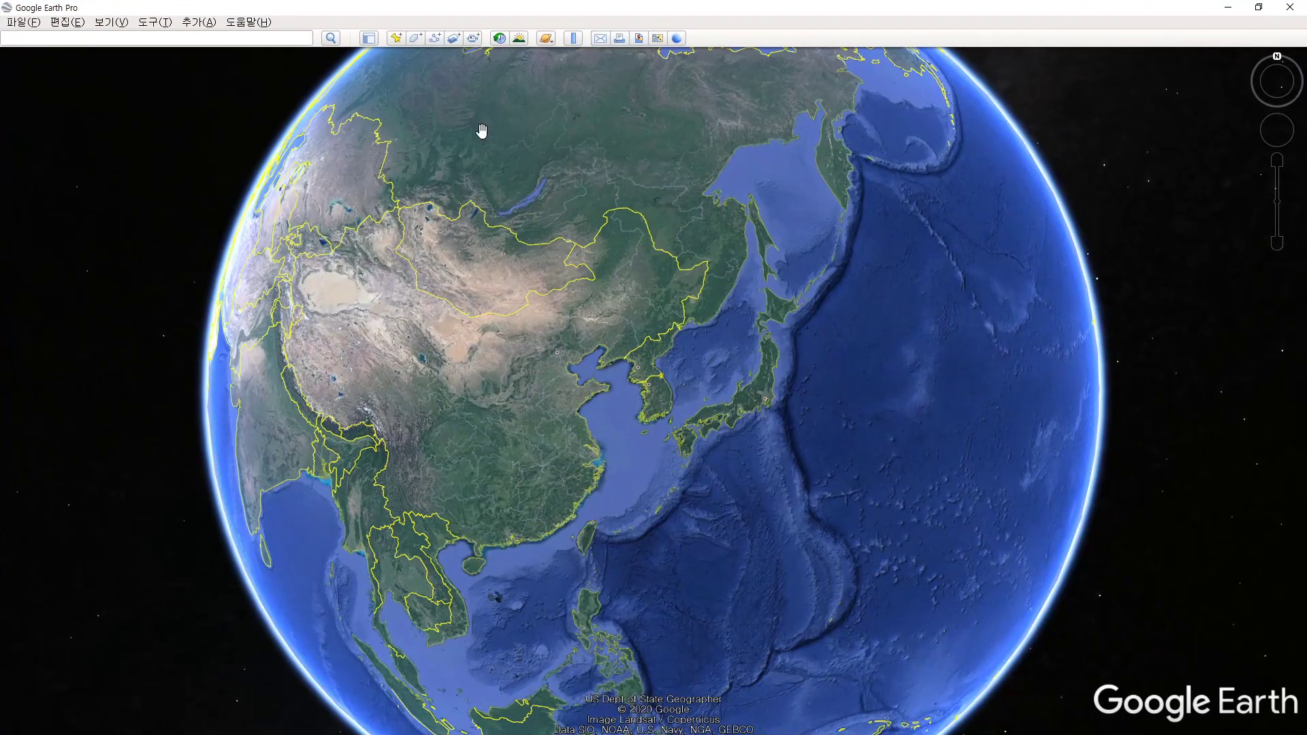
pyautogui.click(213, 37)
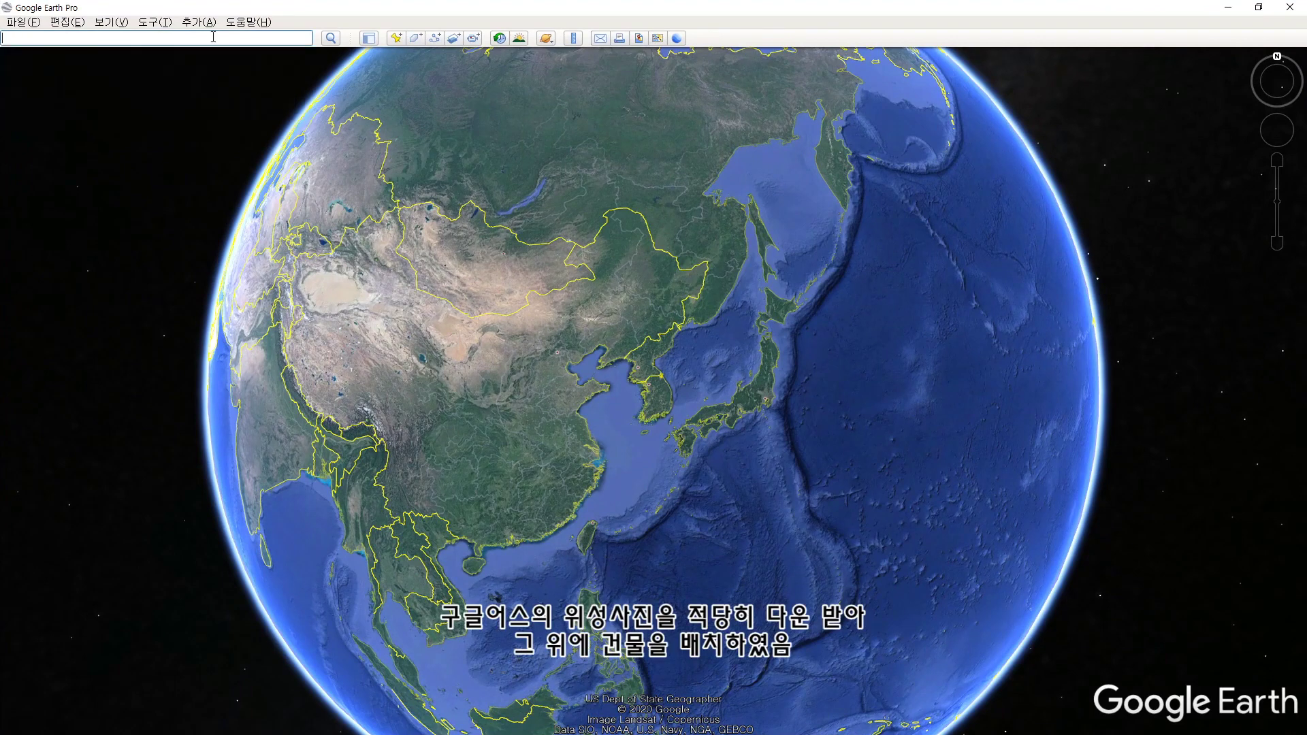
pyautogui.write('거리')
pyautogui.press('Return')
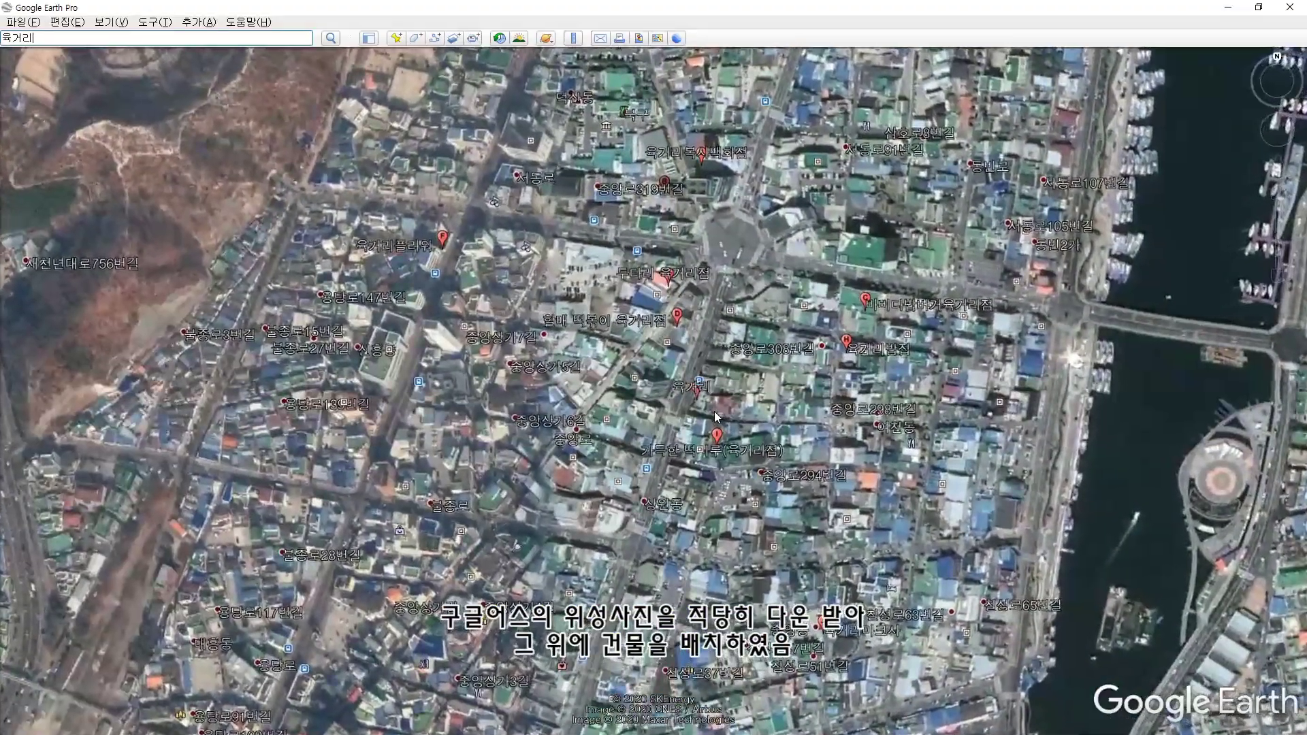
# - Tilt, pan and zoom out to frame the hillside apartments and surrounding city blocks
pyautogui.moveTo(604, 498); pyautogui.dragTo(606, 494, button='middle')
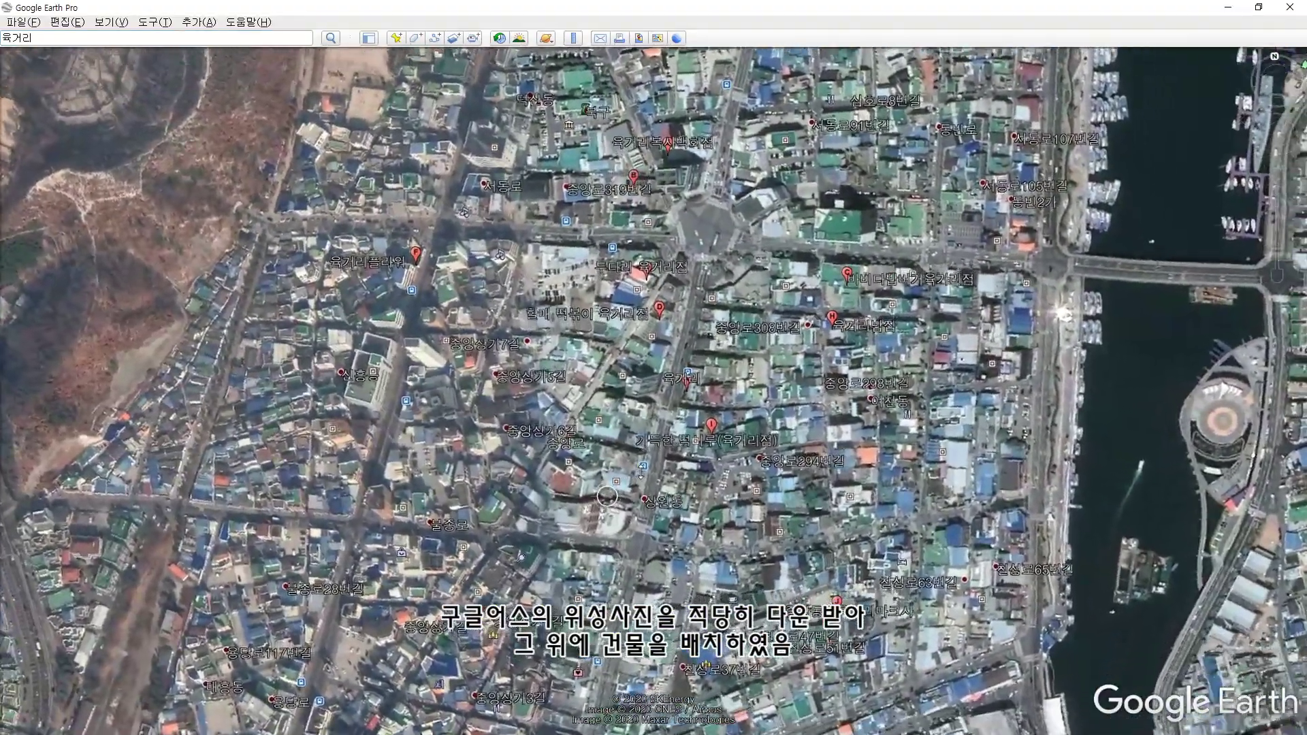
pyautogui.moveTo(607, 495); pyautogui.dragTo(778, 355)
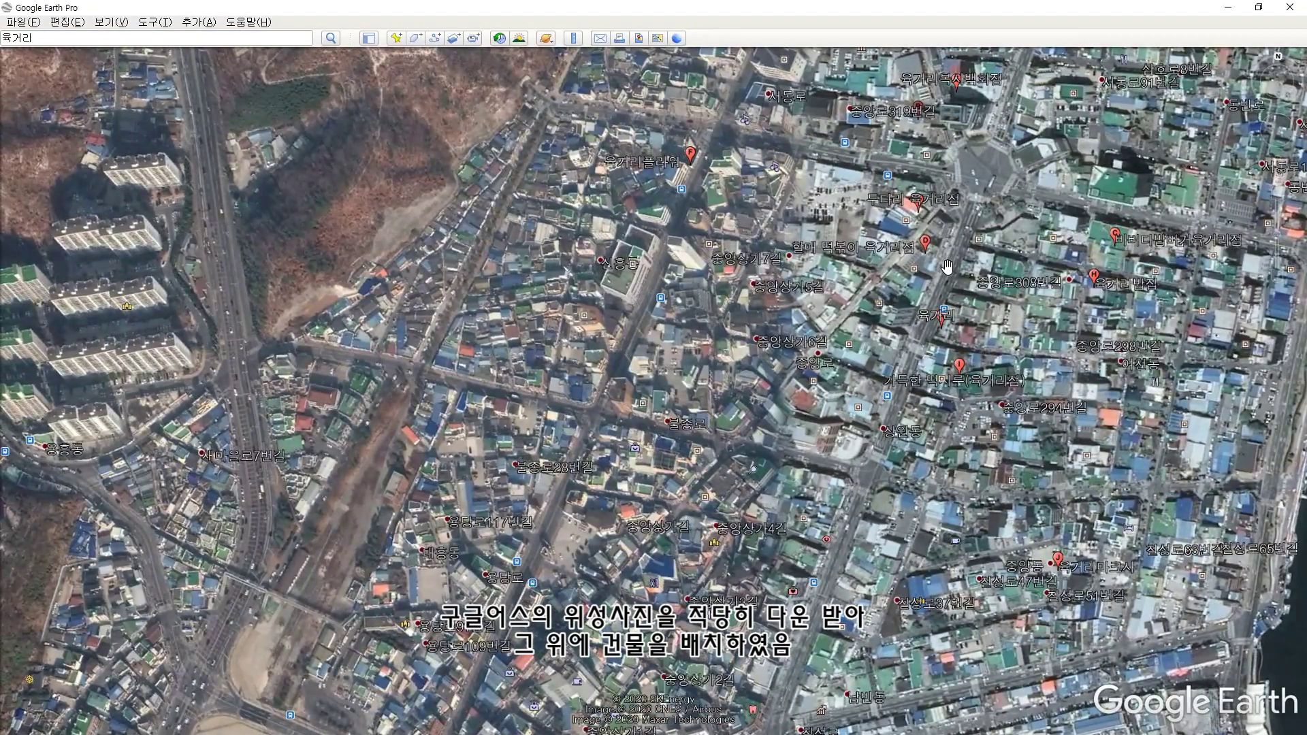
pyautogui.scroll(-1, 947, 267)
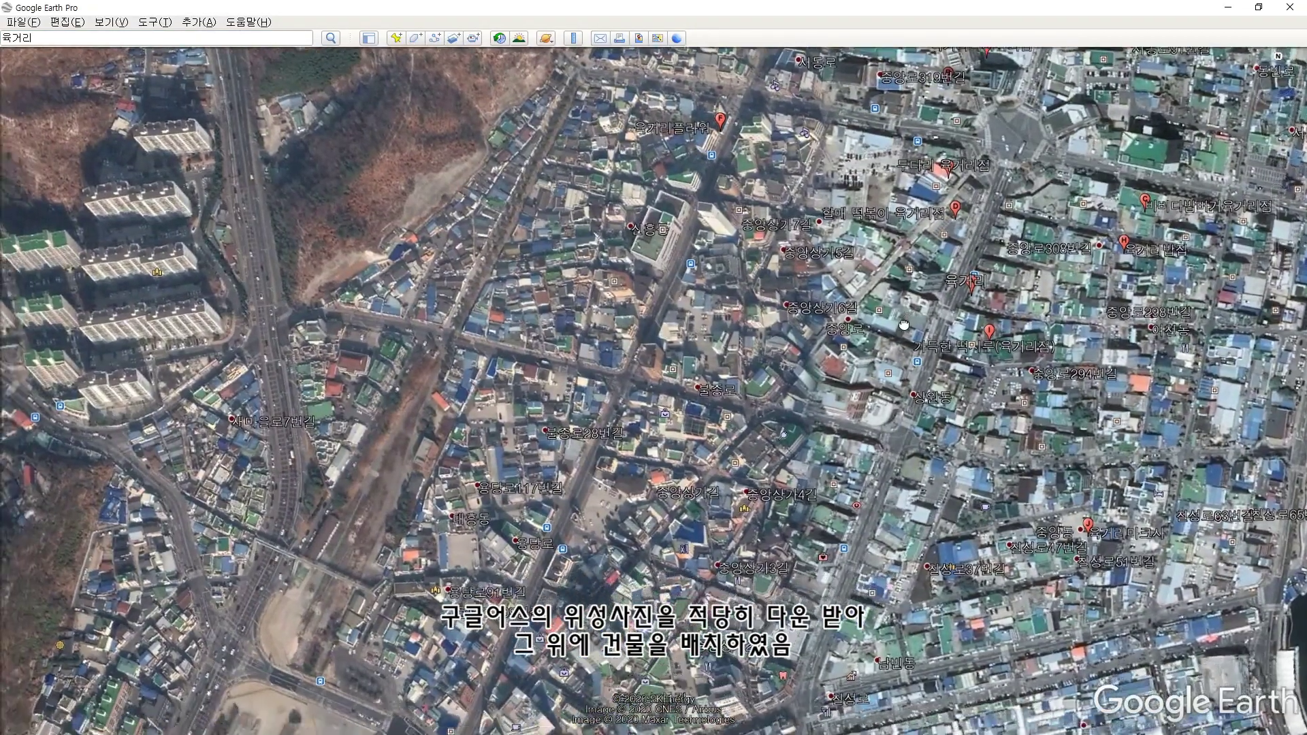
pyautogui.scroll(-1, 965, 228)
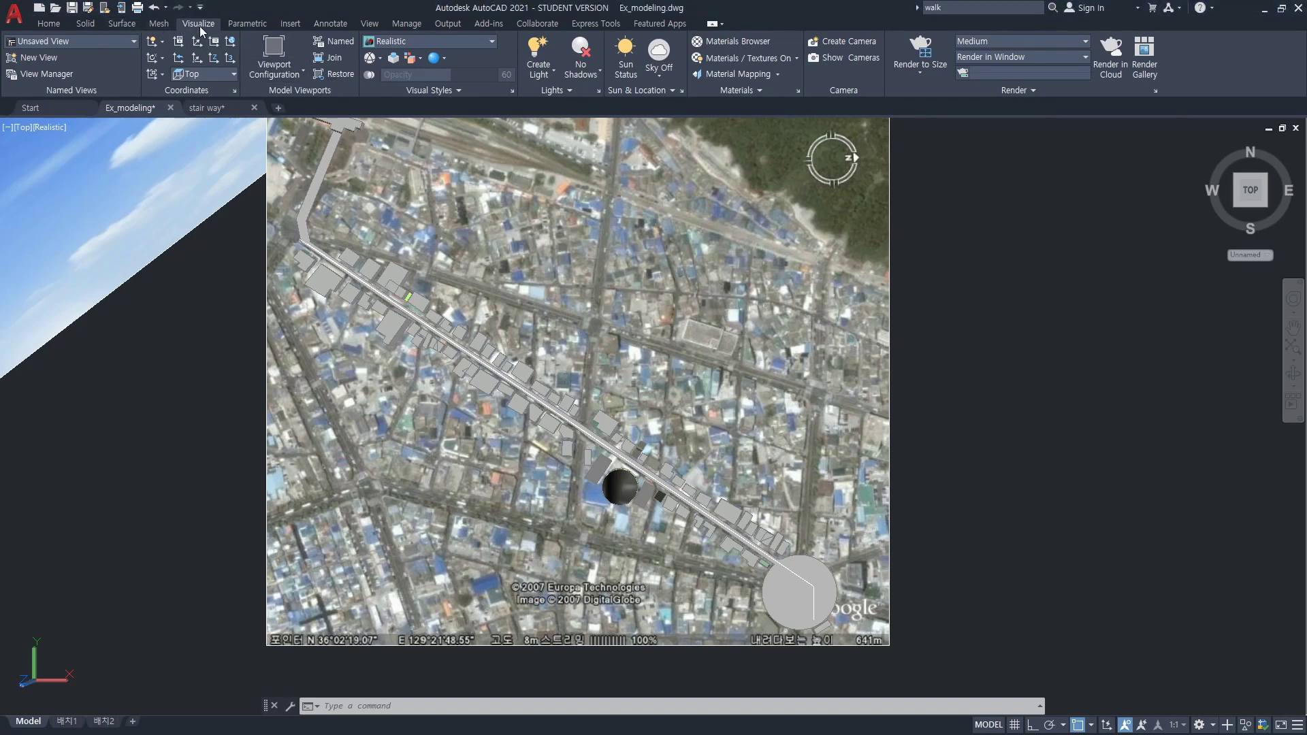
# - Browse the Parametric and View ribbon tabs, returning to Visualize each time
pyautogui.click(247, 24)
pyautogui.click(203, 26)
pyautogui.click(358, 26)
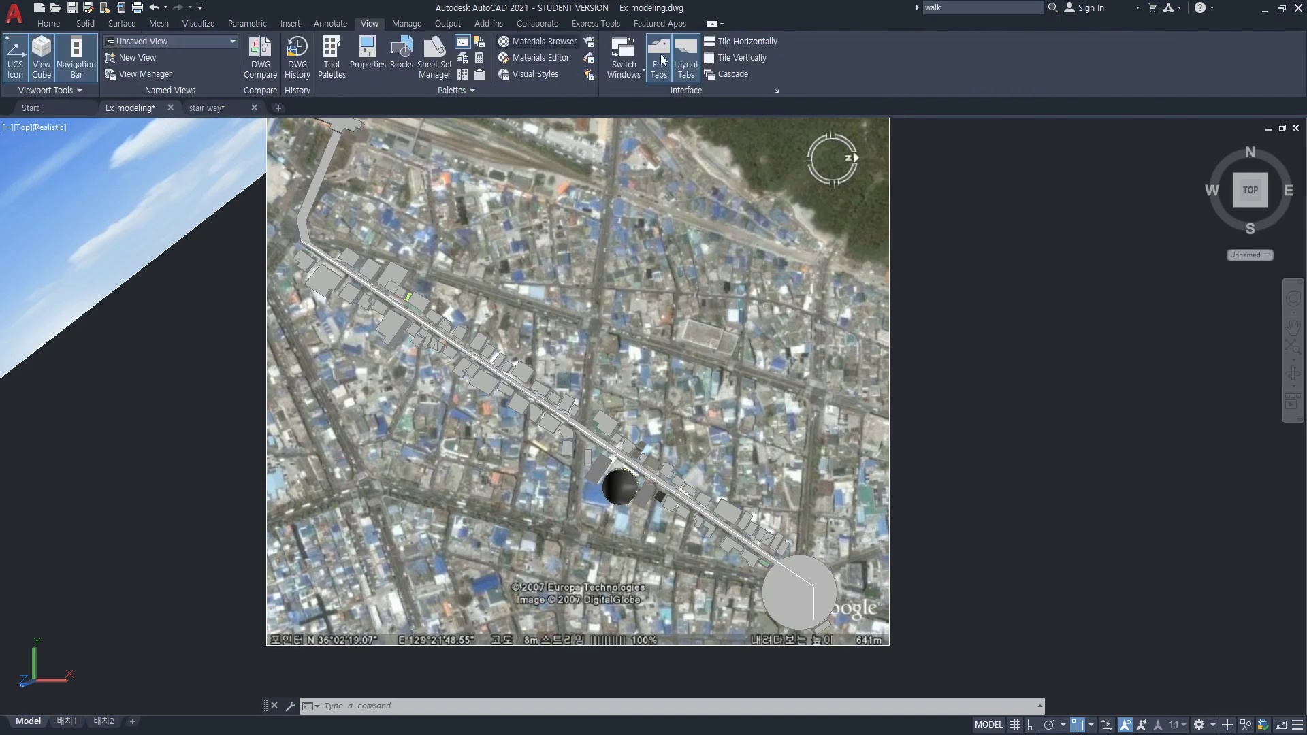
pyautogui.click(197, 27)
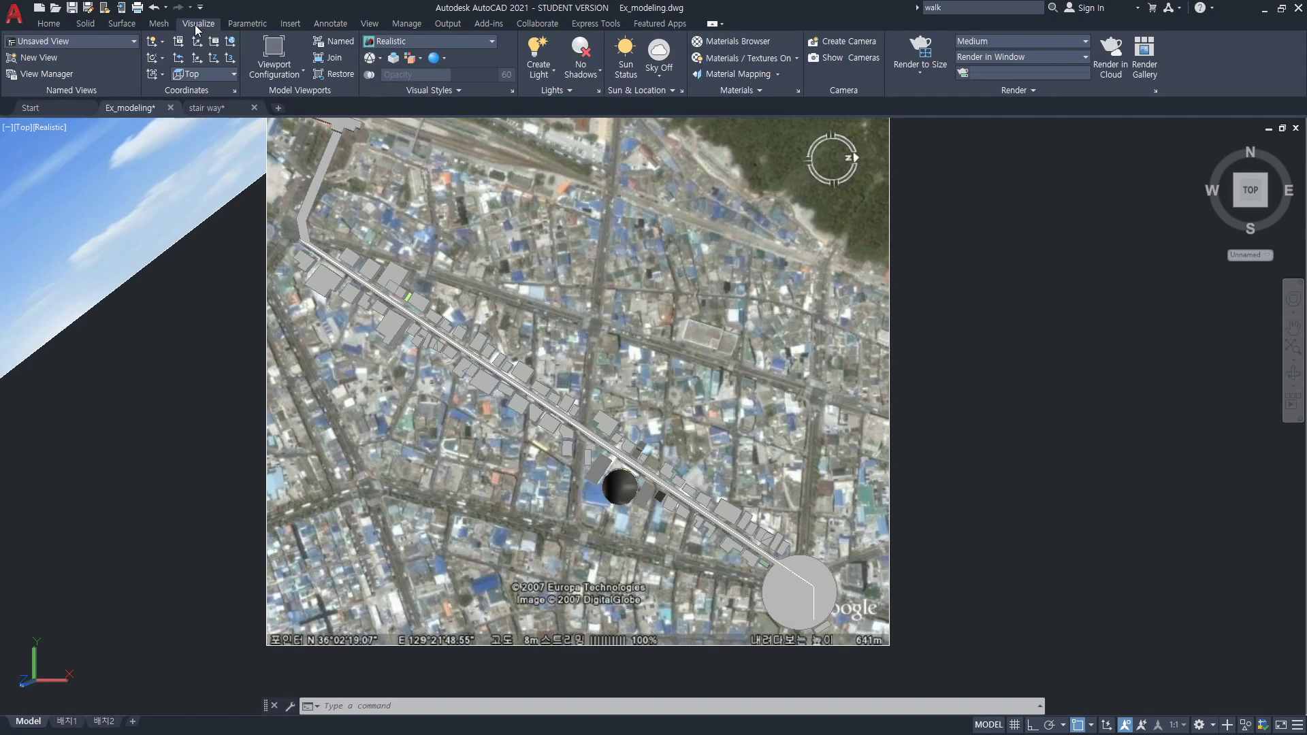
# - Turn on the Animations panel from the Visualize ribbon's Show Panels list
pyautogui.rightClick(1184, 60)
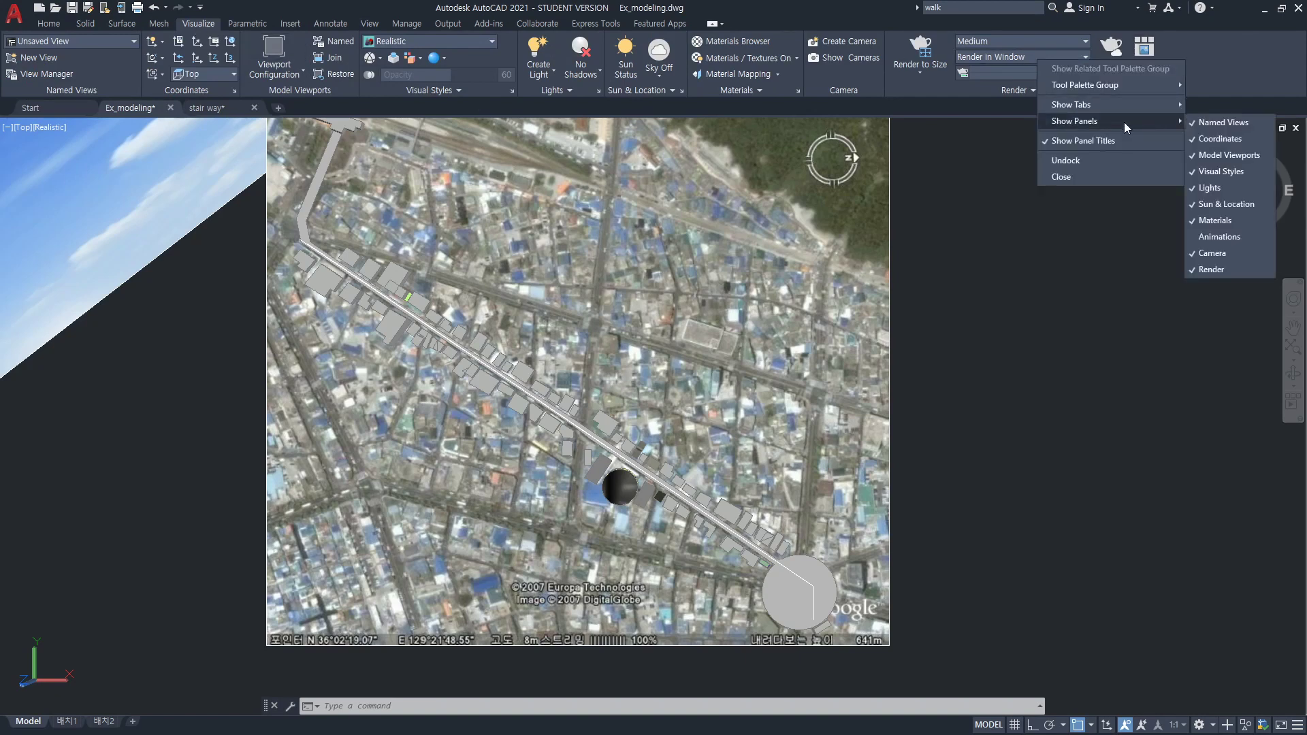
pyautogui.moveTo(1082, 121)
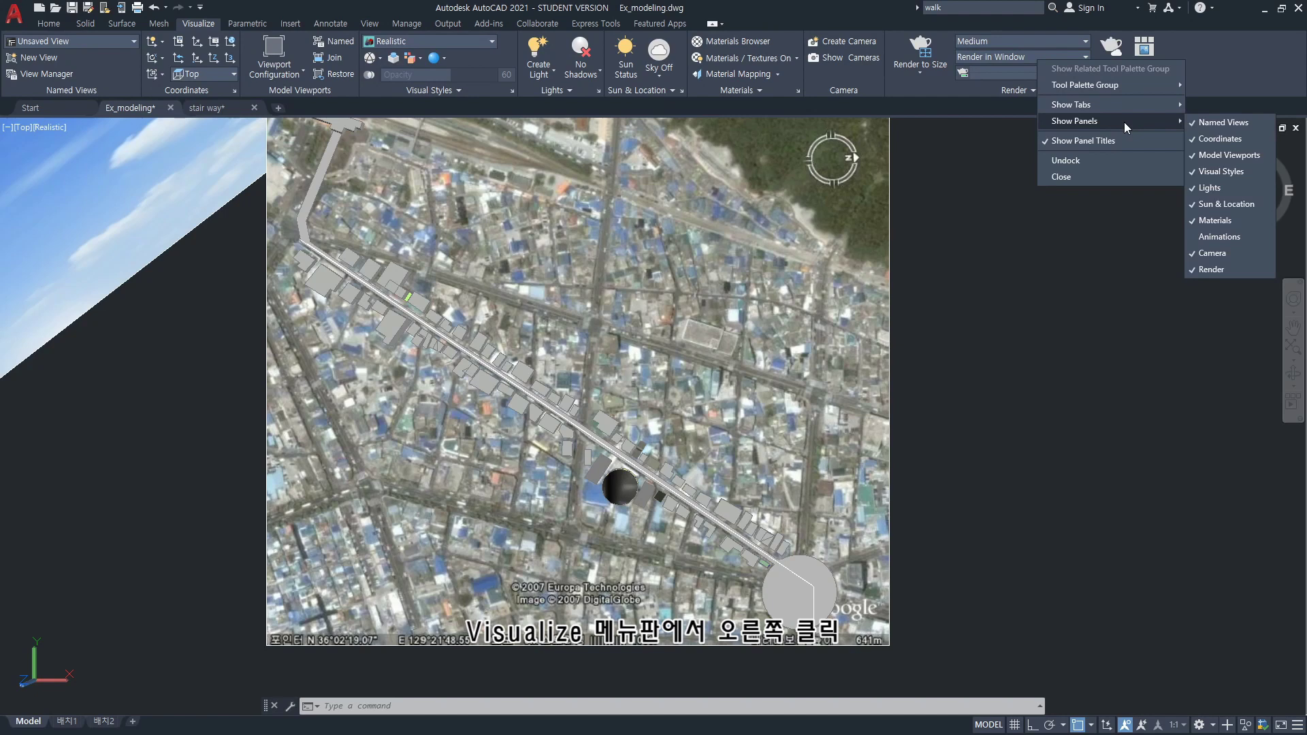
pyautogui.click(1252, 52)
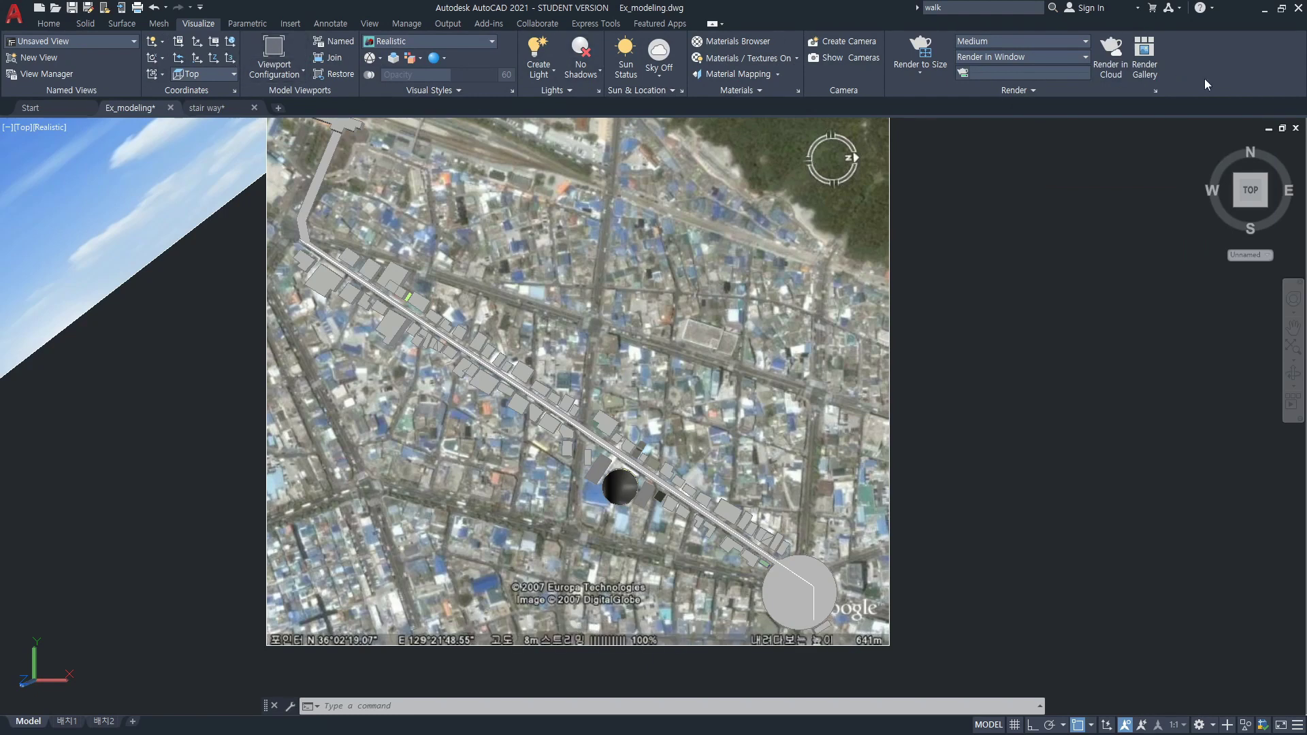
pyautogui.rightClick(1191, 60)
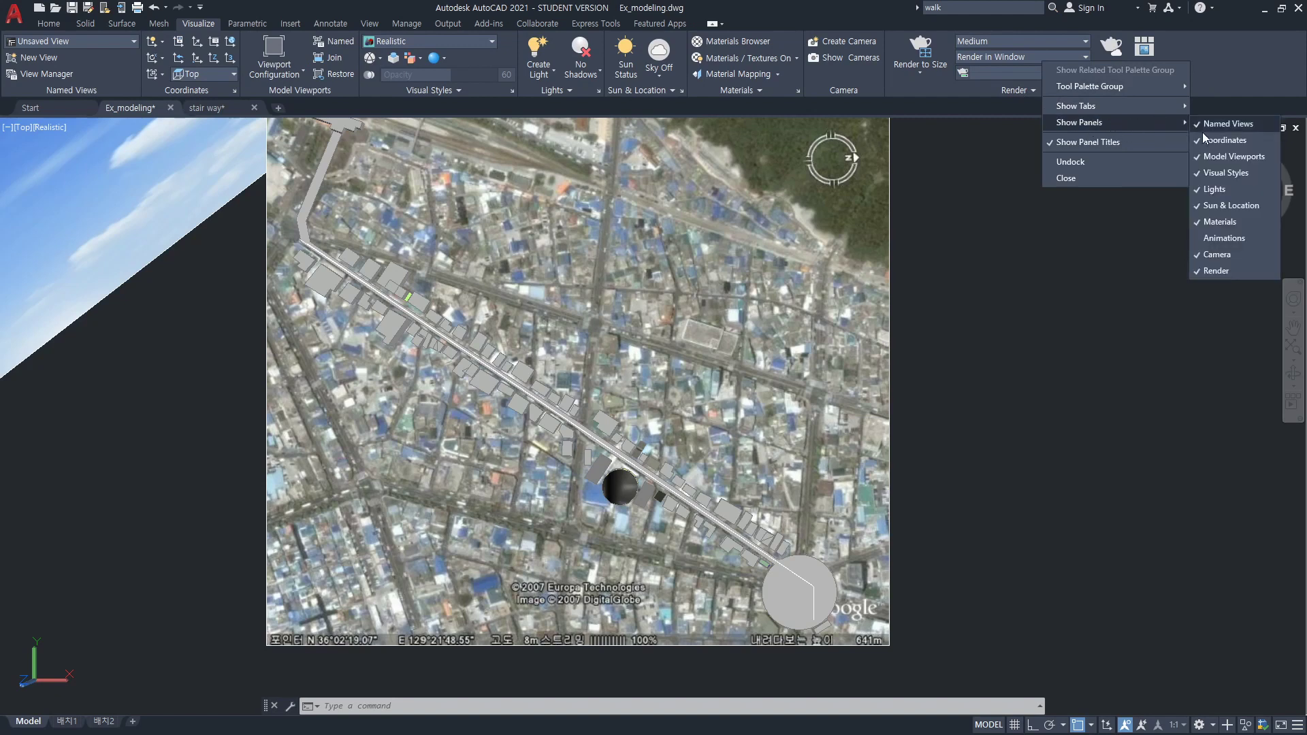
pyautogui.click(1228, 244)
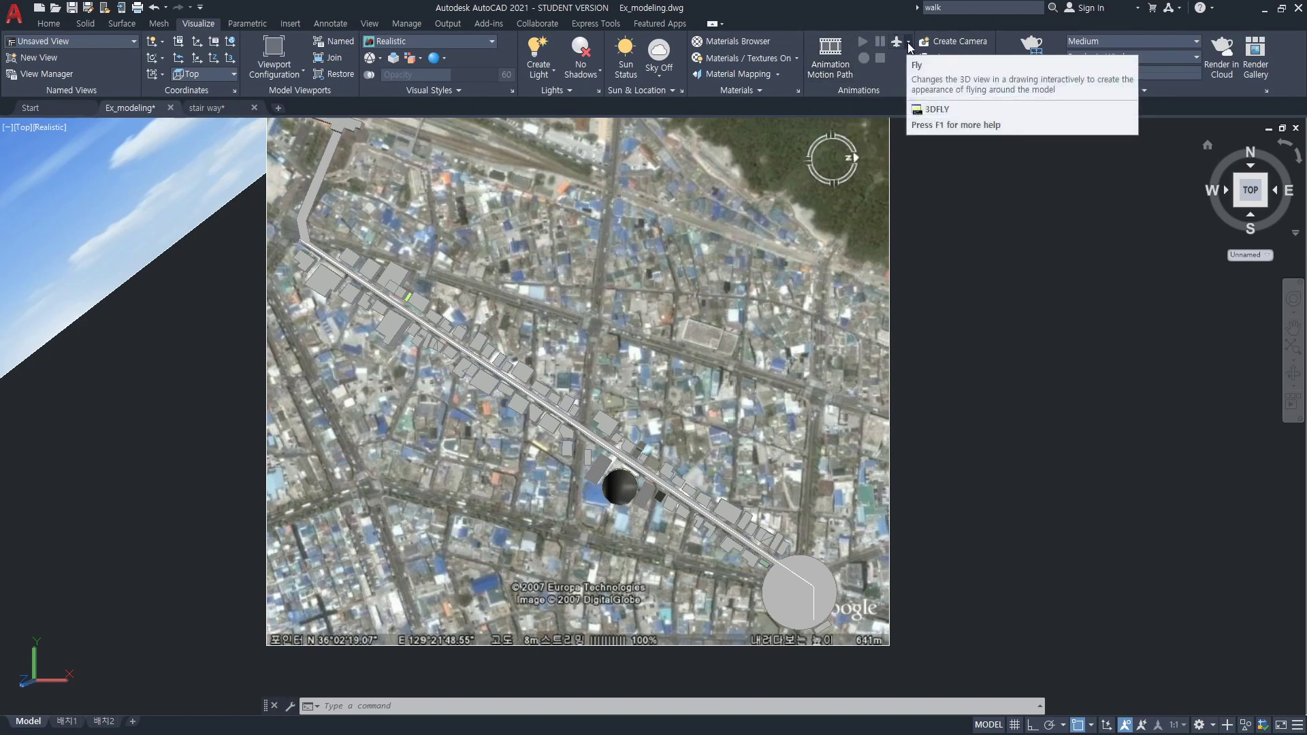
# - Bring up Walk and Fly Settings from the Walk/Fly dropdown in the Animations panel
pyautogui.click(908, 42)
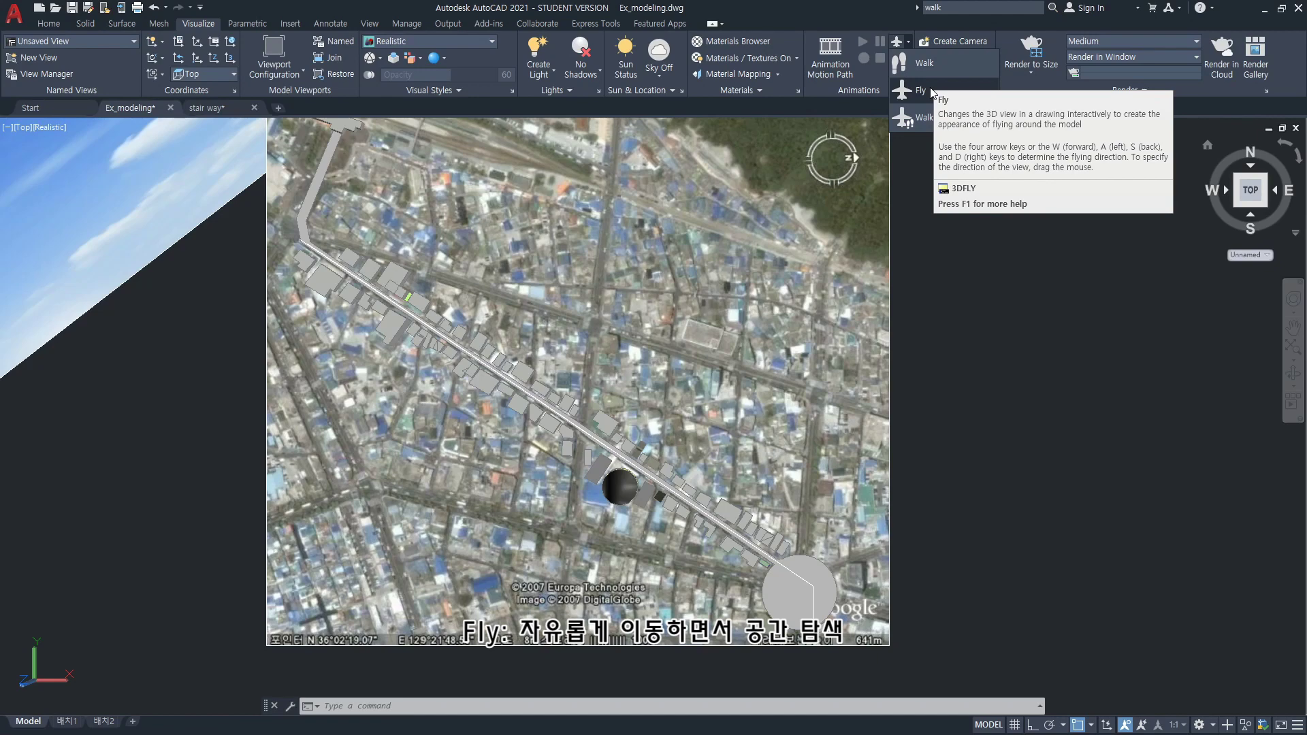
pyautogui.click(937, 121)
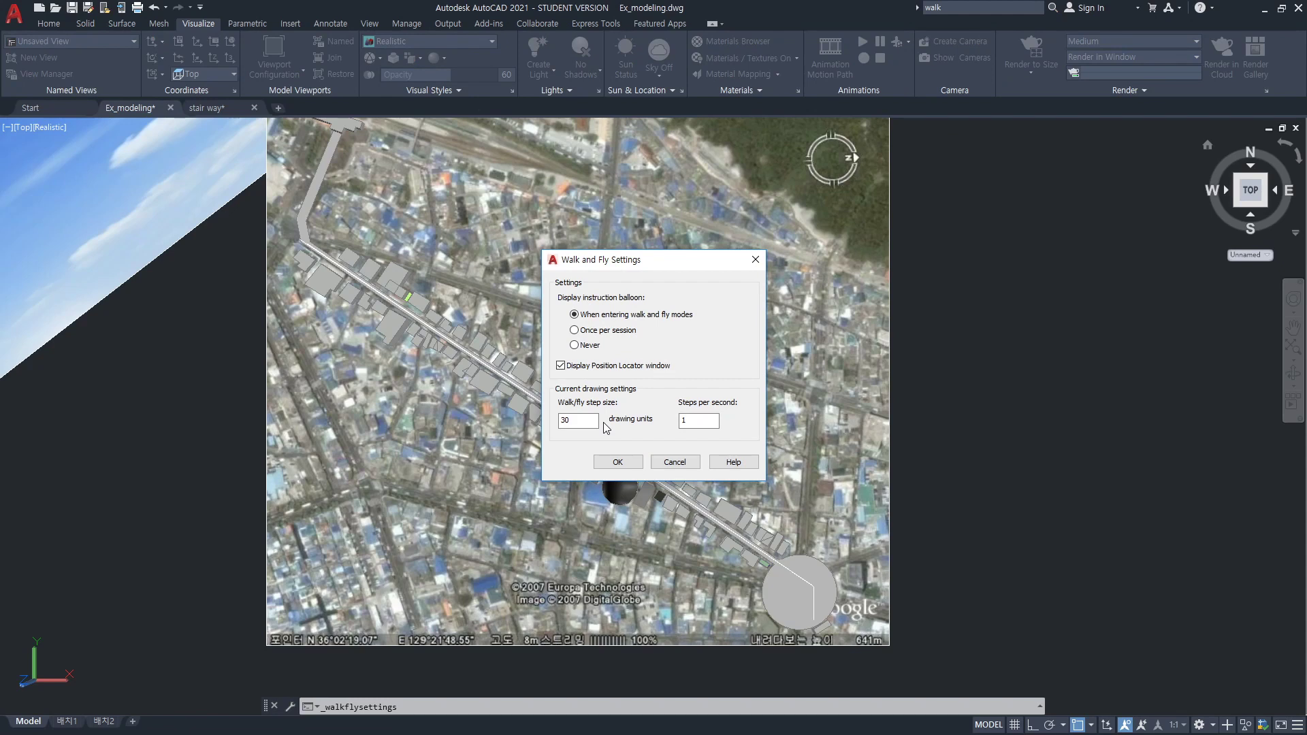
# - Keep the 30-unit step size and 1 step per second, and accept the settings
pyautogui.moveTo(603, 422); pyautogui.dragTo(560, 421)
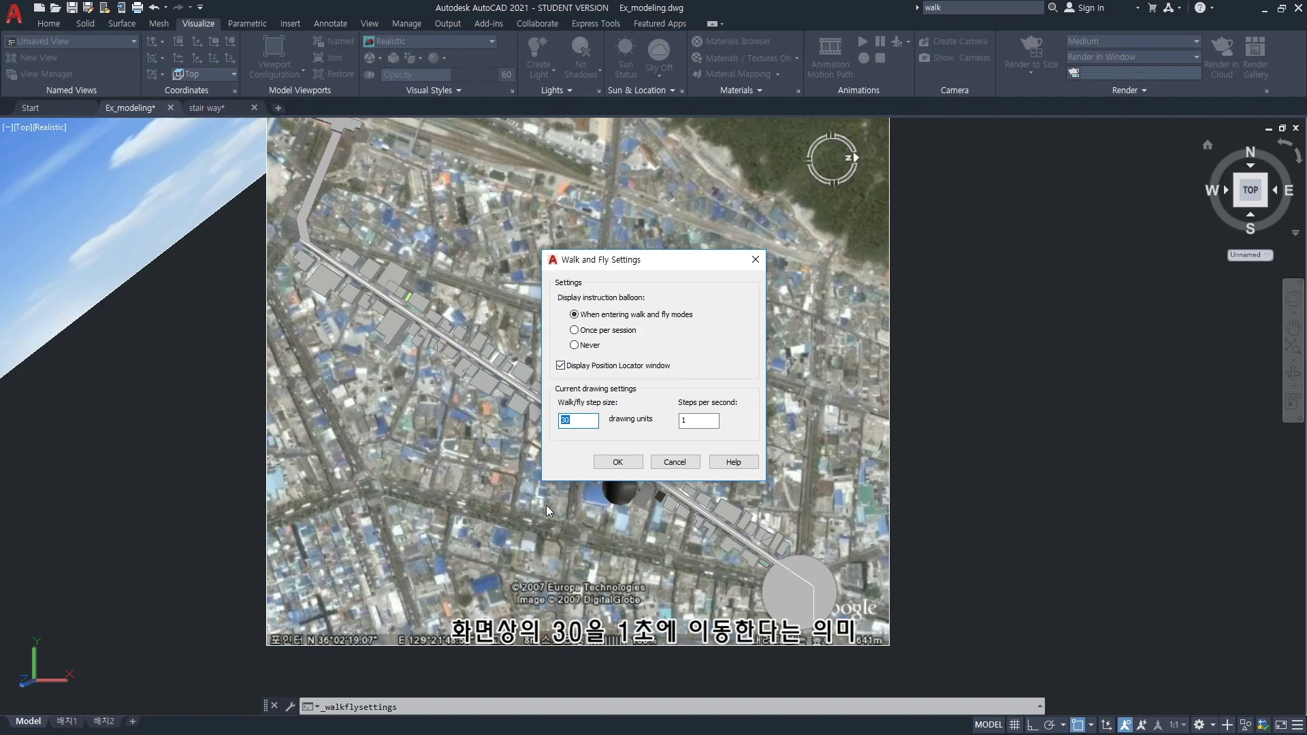
pyautogui.click(618, 467)
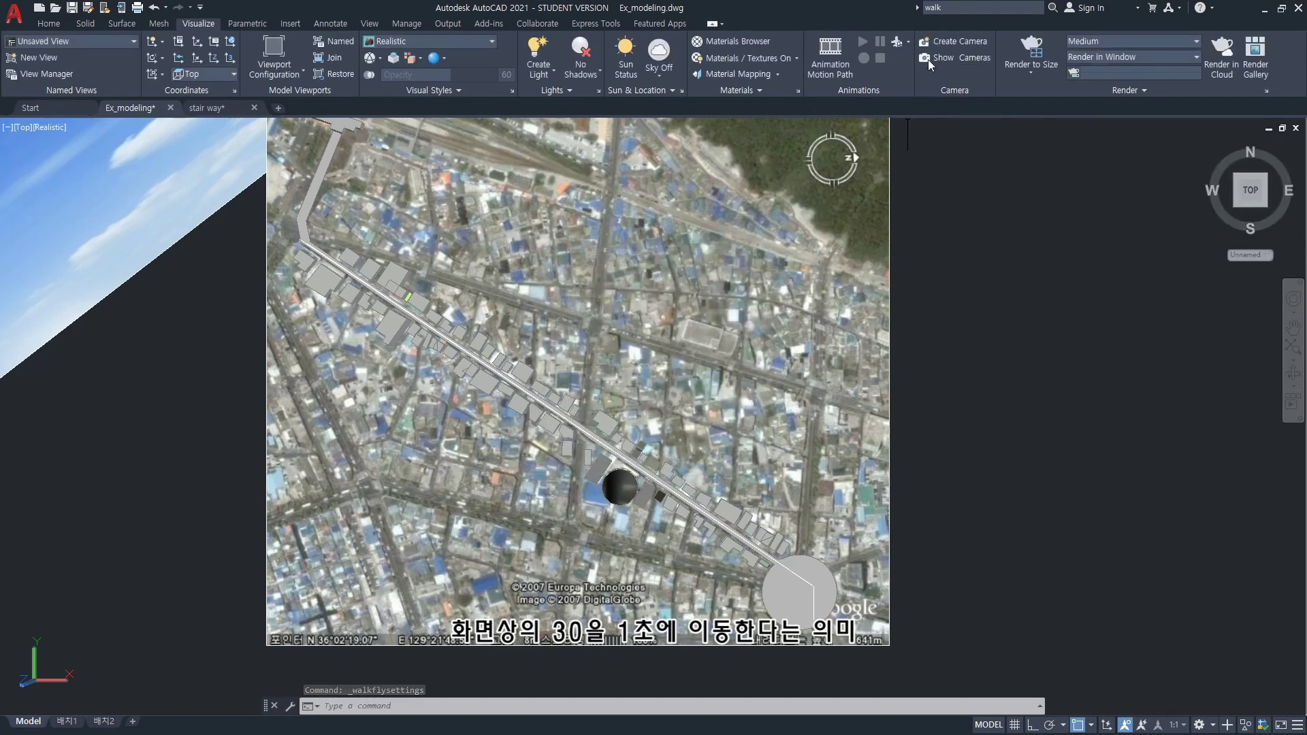
# - Start Fly navigation briefly, then cancel it
pyautogui.click(908, 43)
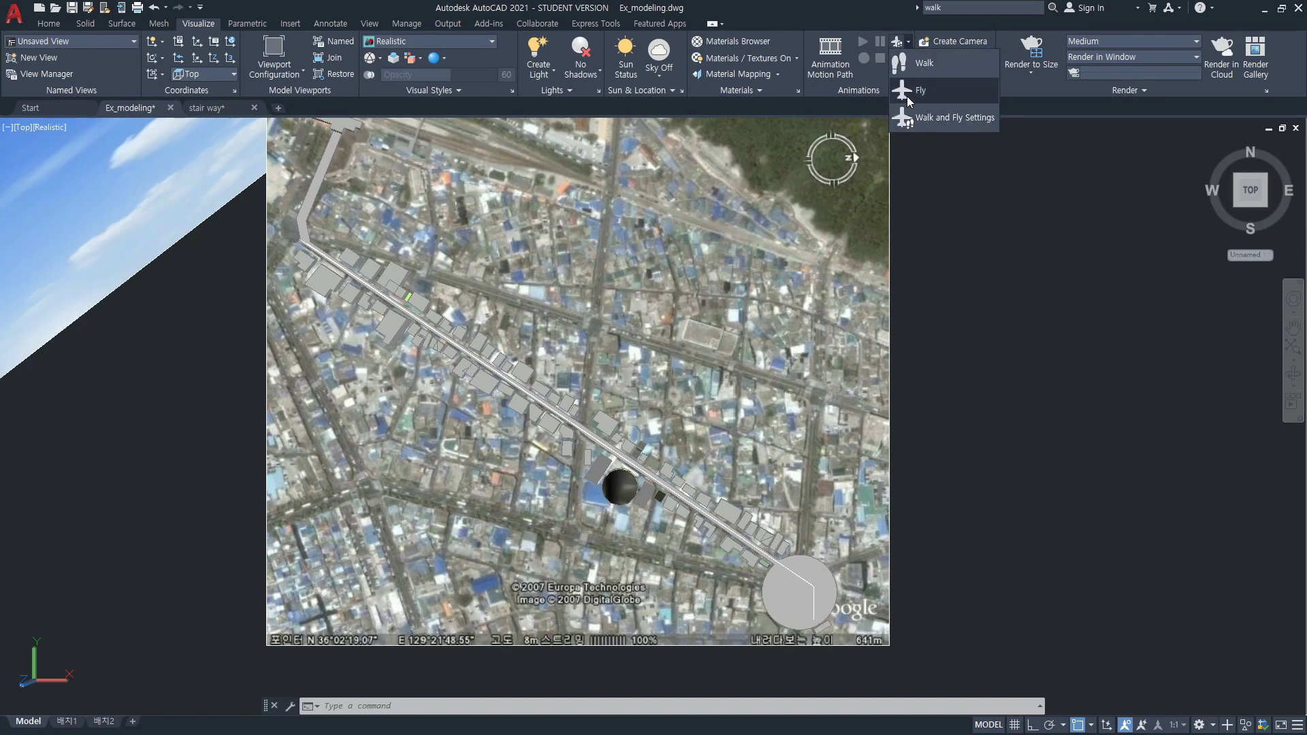
pyautogui.click(908, 102)
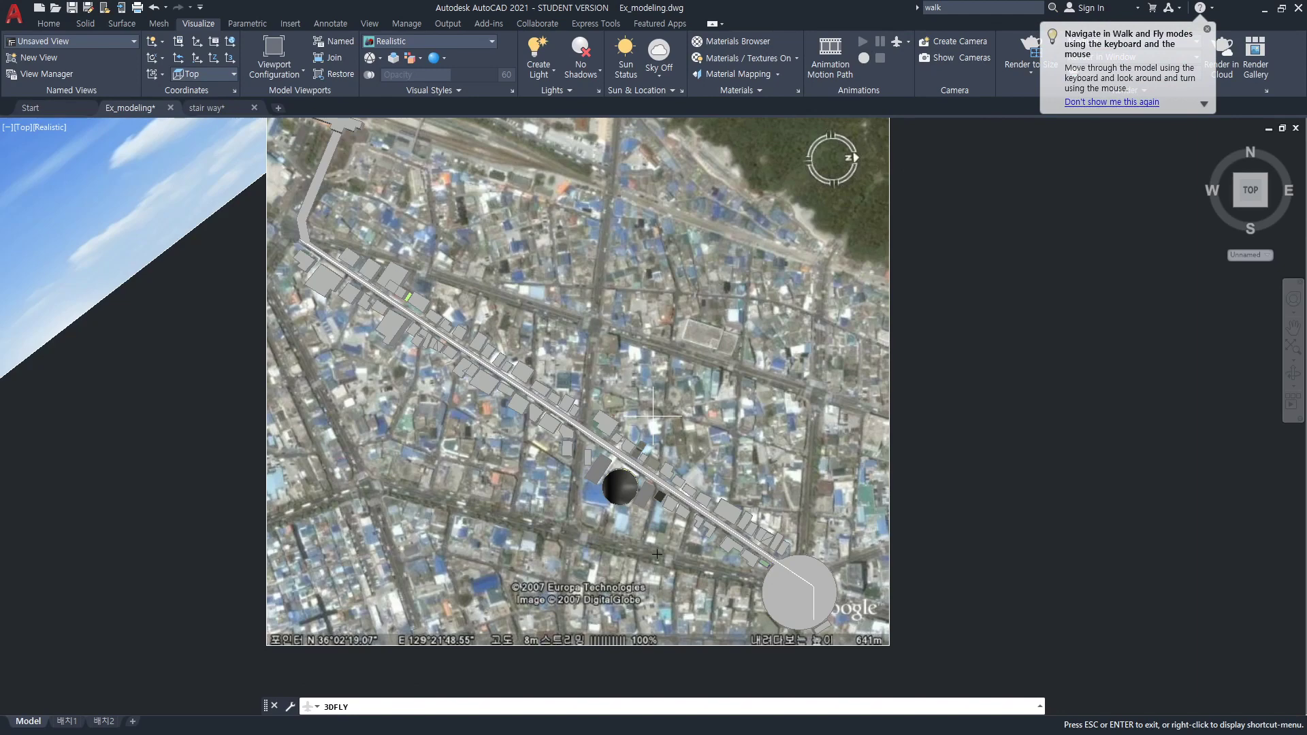
pyautogui.press('Escape')
# - Orbit with 3DORBIT to a low, near edge-on perspective and start Fly navigation
pyautogui.write('ORBIT')
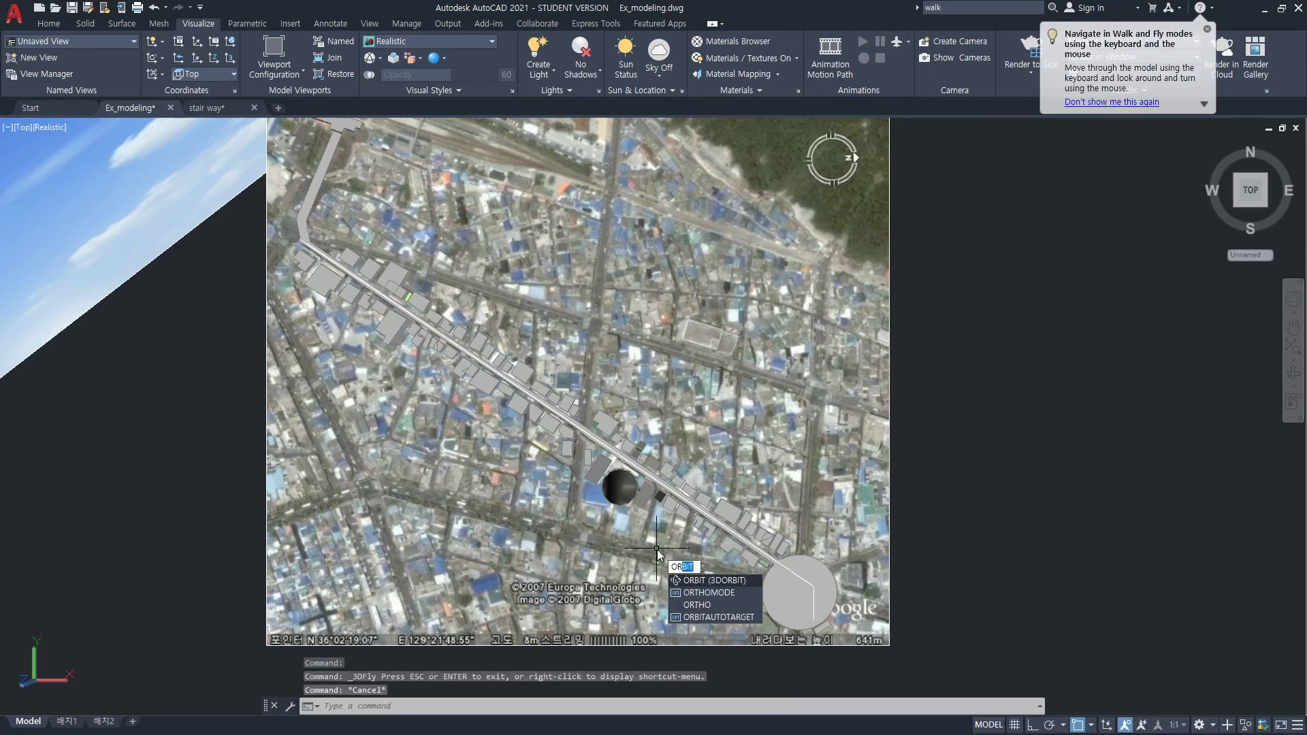
pyautogui.press('Return')
pyautogui.moveTo(766, 613)
pyautogui.mouseDown()
pyautogui.moveTo(735, 602)
pyautogui.moveTo(667, 441)
pyautogui.mouseUp()
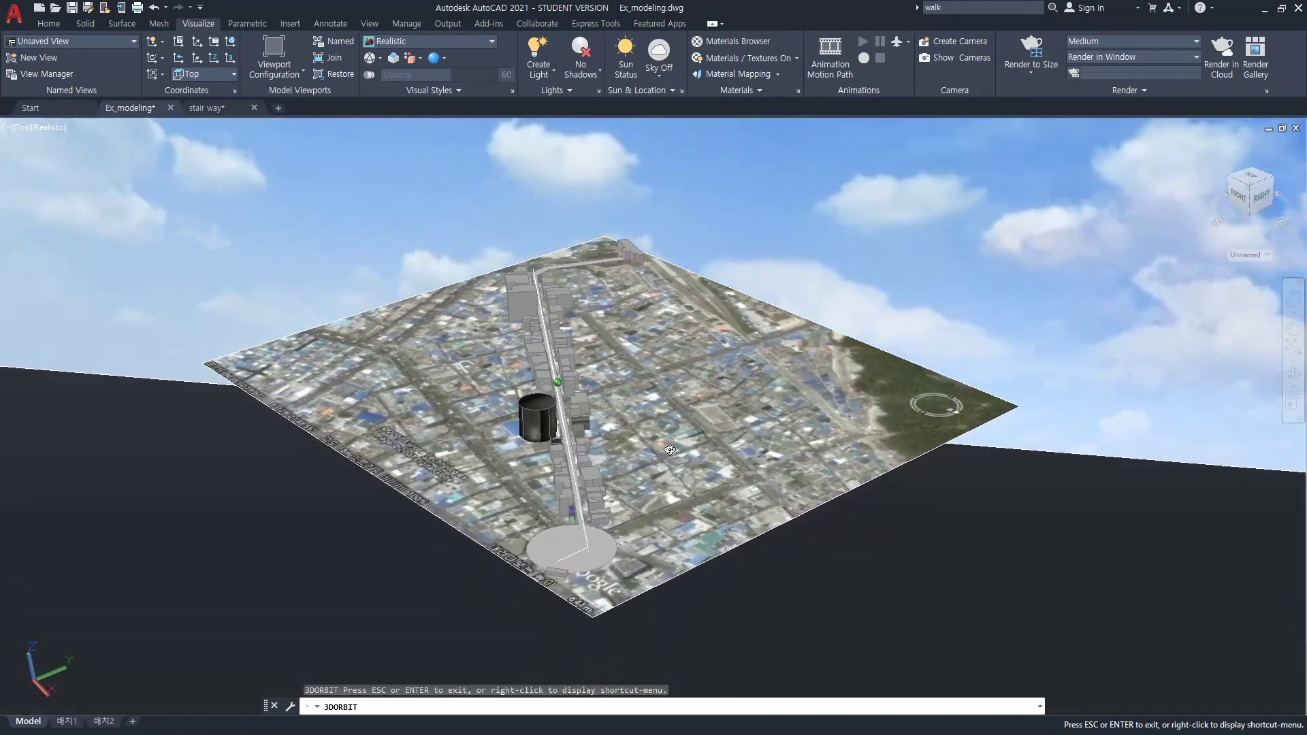
pyautogui.moveTo(667, 441)
pyautogui.mouseDown()
pyautogui.moveTo(640, 446)
pyautogui.moveTo(648, 395)
pyautogui.mouseUp()
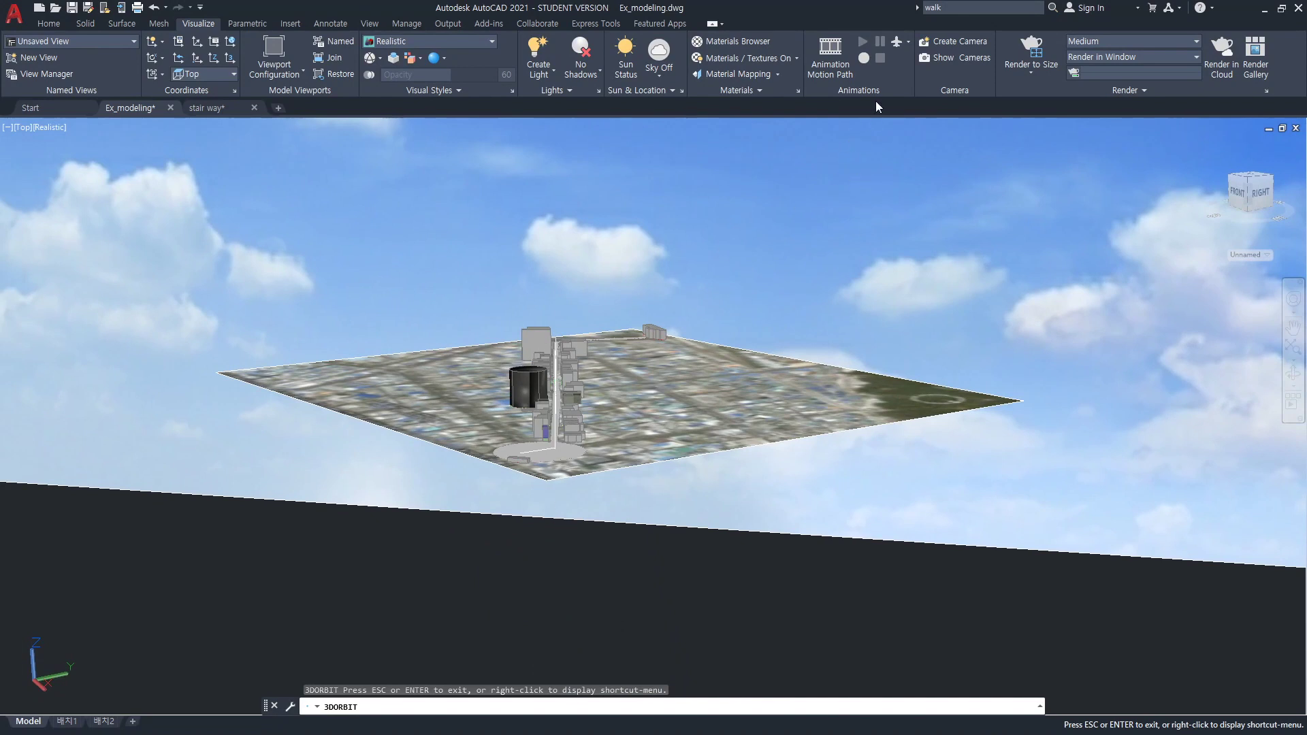
pyautogui.click(897, 41)
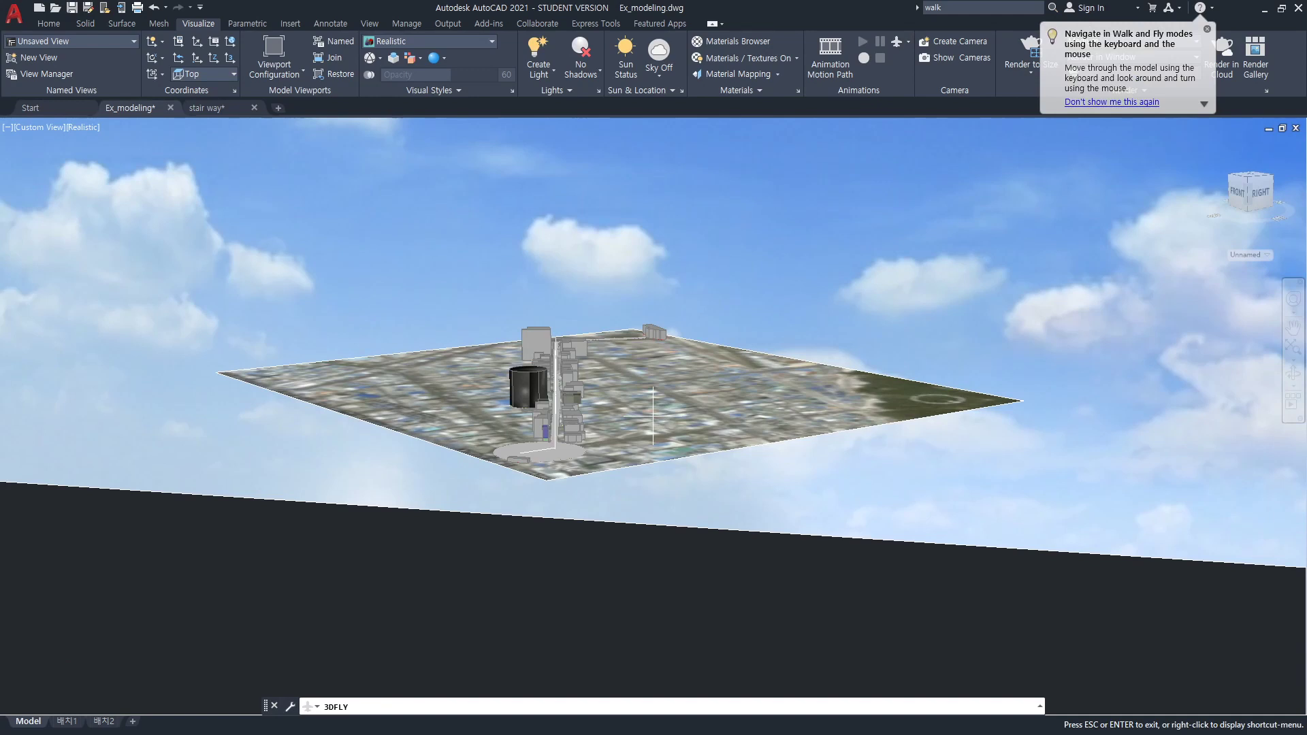
# - Dock the Position Locator aside and steer the fly view down toward the model
pyautogui.moveTo(439, 204)
pyautogui.mouseDown()
pyautogui.moveTo(255, 207)
pyautogui.moveTo(45, 158)
pyautogui.moveTo(35, 192)
pyautogui.mouseUp()
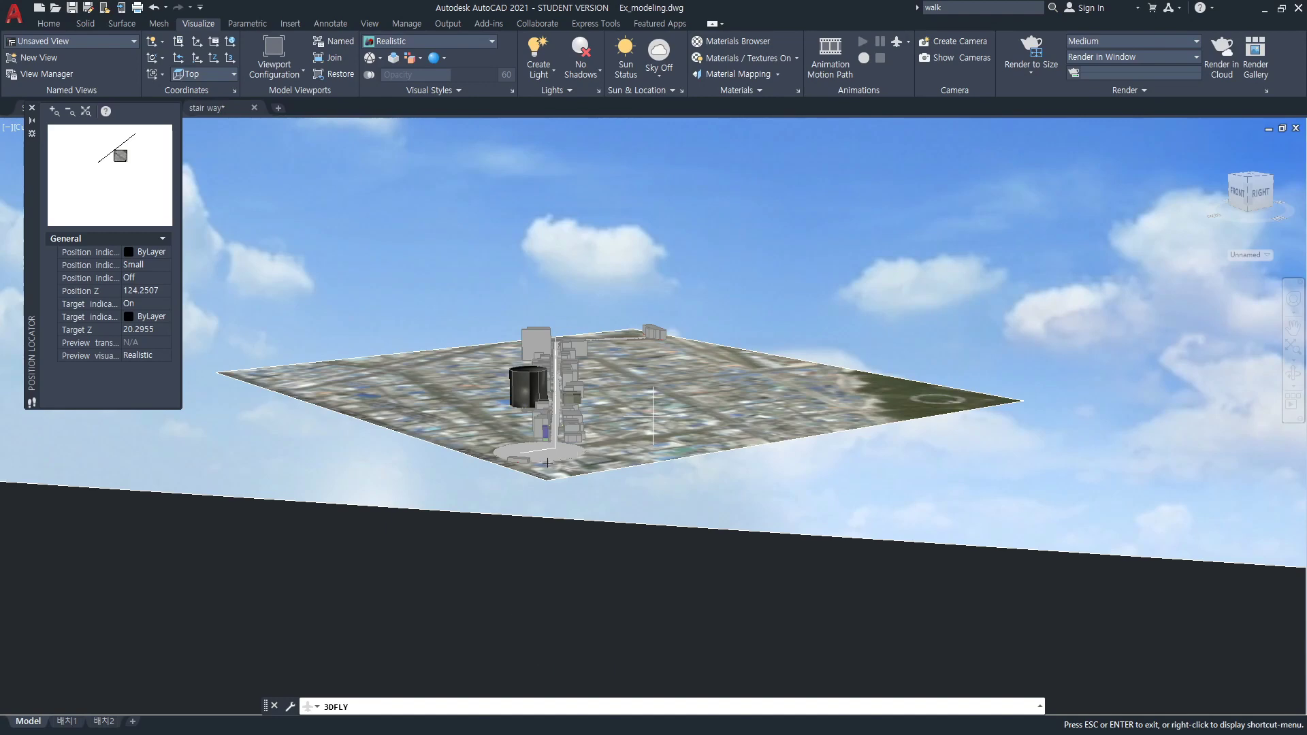
pyautogui.press('w')
pyautogui.moveTo(556, 463); pyautogui.dragTo(511, 501)
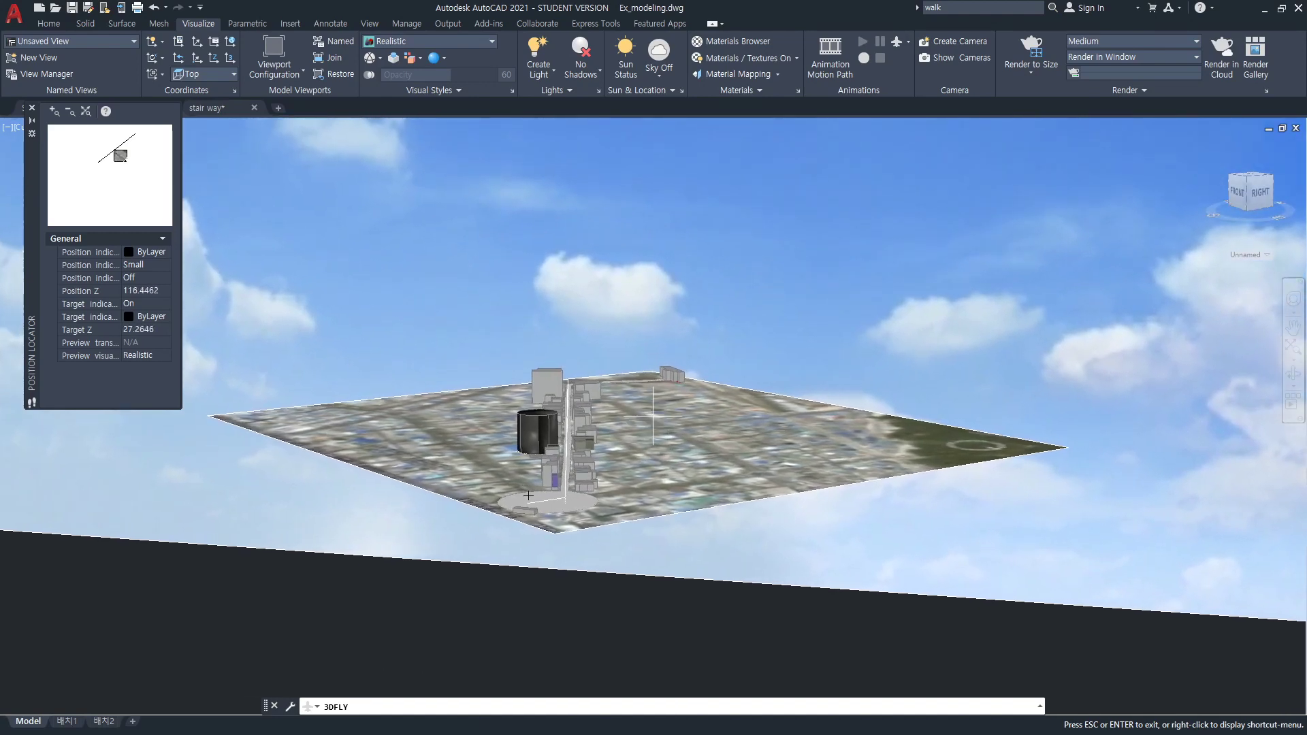
pyautogui.moveTo(511, 500)
pyautogui.mouseDown()
pyautogui.moveTo(498, 531)
pyautogui.moveTo(552, 520)
pyautogui.mouseUp()
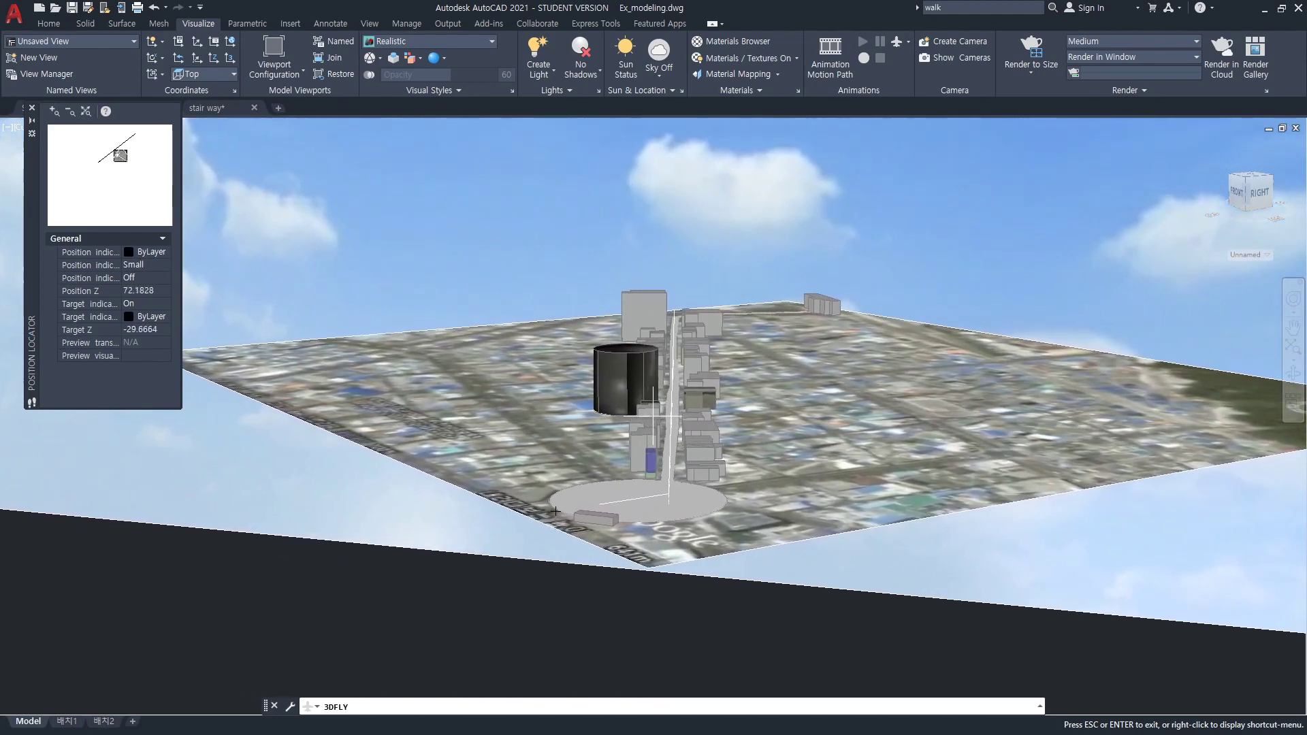
# - Fly forward and down past the dark cylindrical tower to near street level, Z about 13
pyautogui.press('Up')
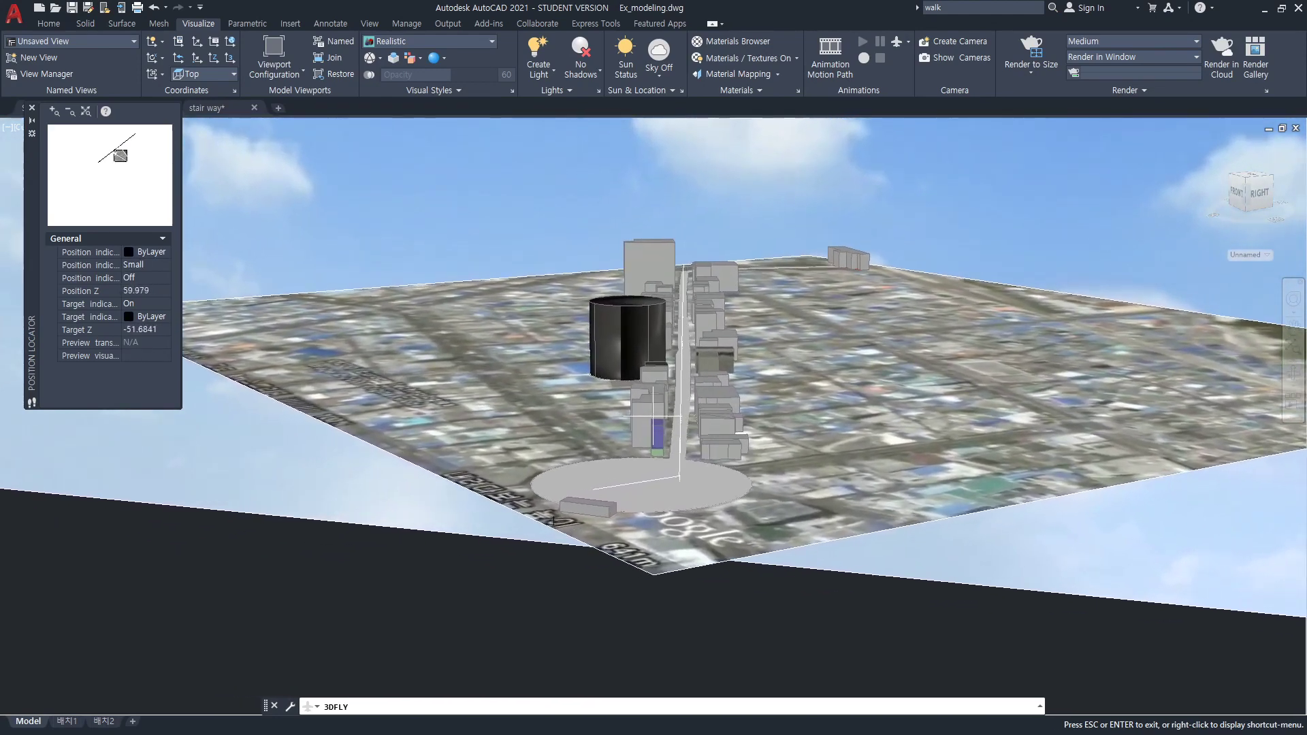
pyautogui.press('Up')
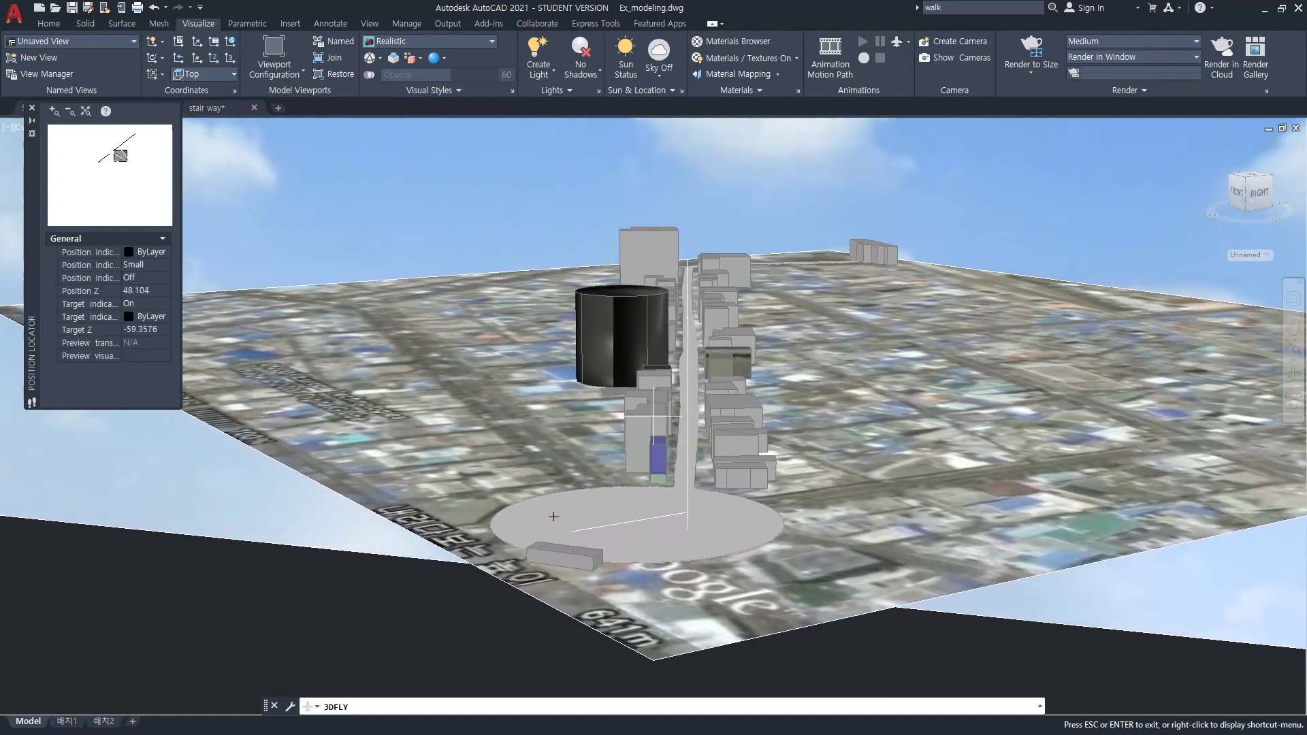
pyautogui.press('Up')
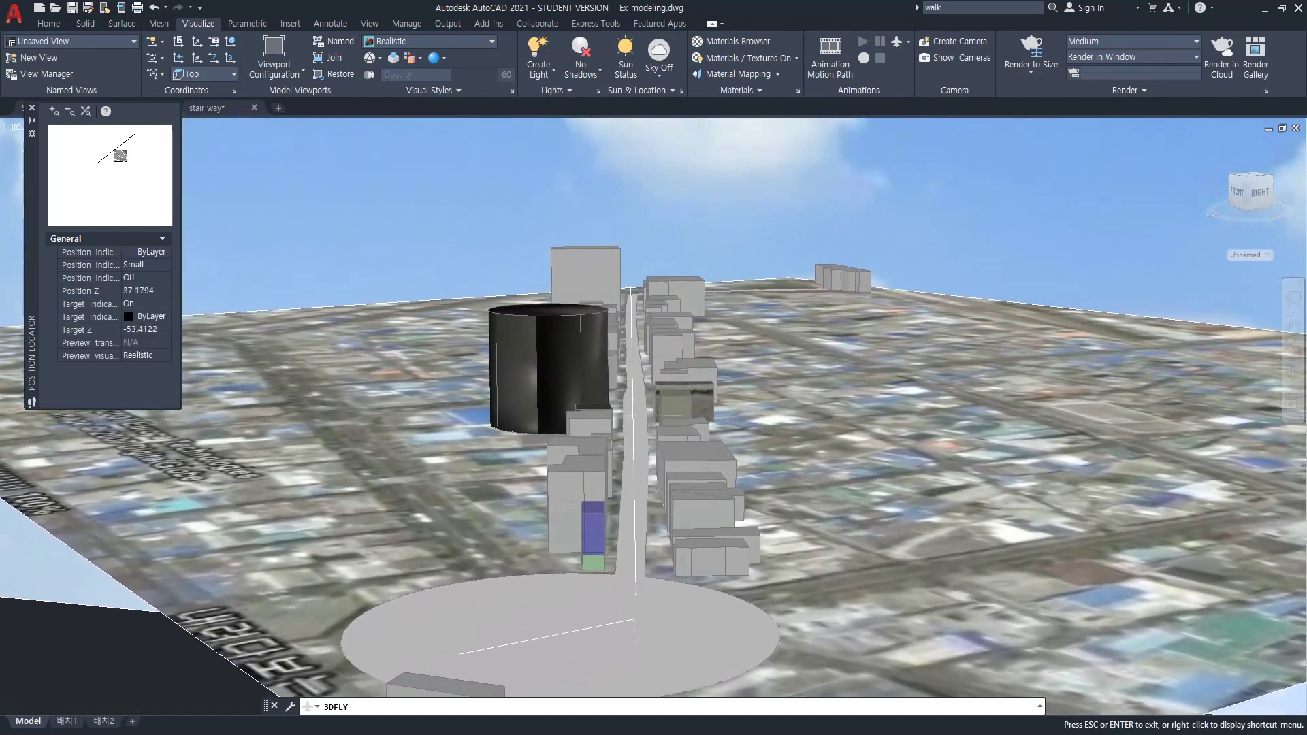
pyautogui.press('Up')
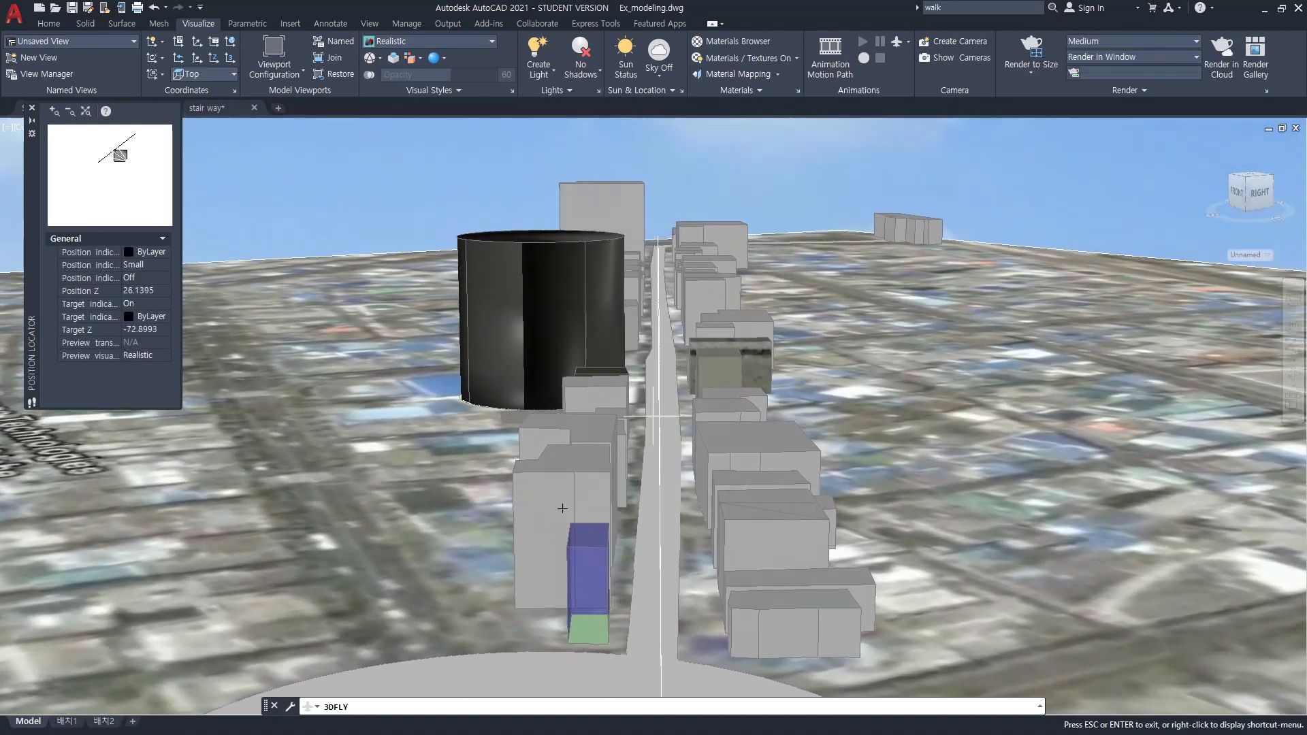
pyautogui.press('Up')
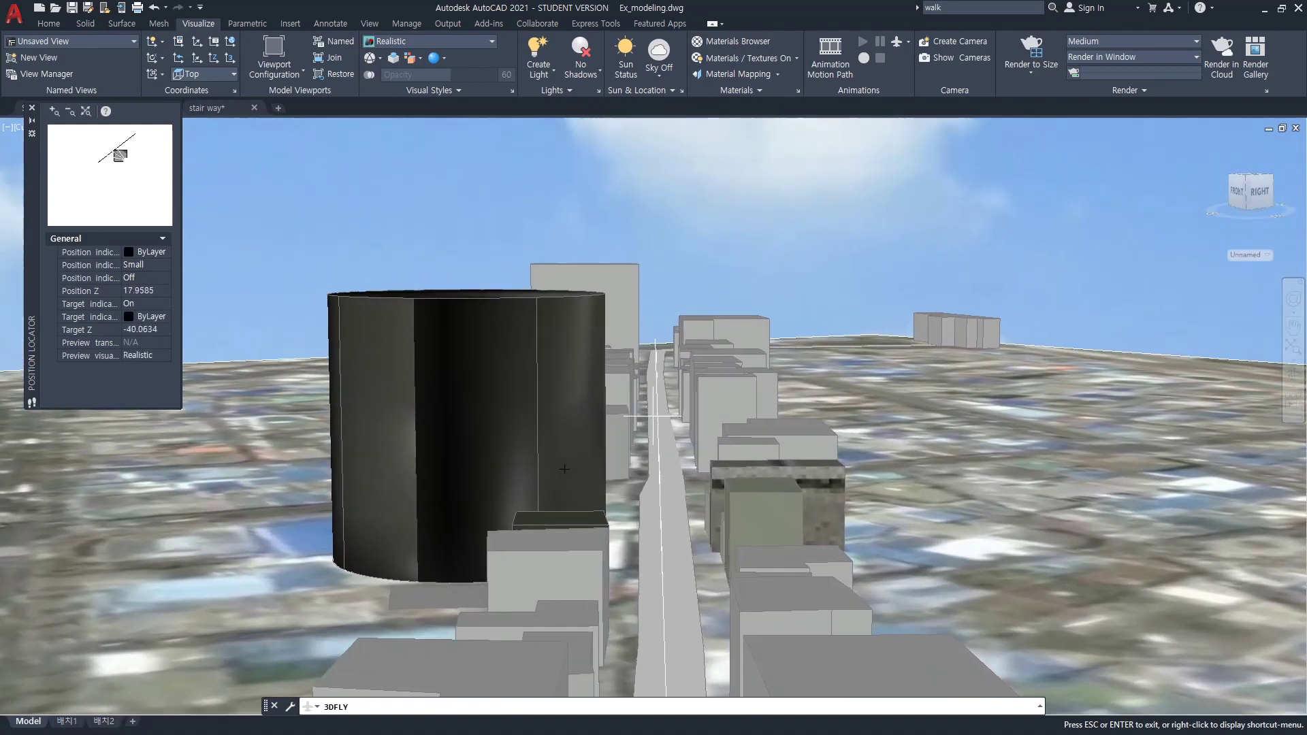
pyautogui.press('Up')
pyautogui.press('Right')
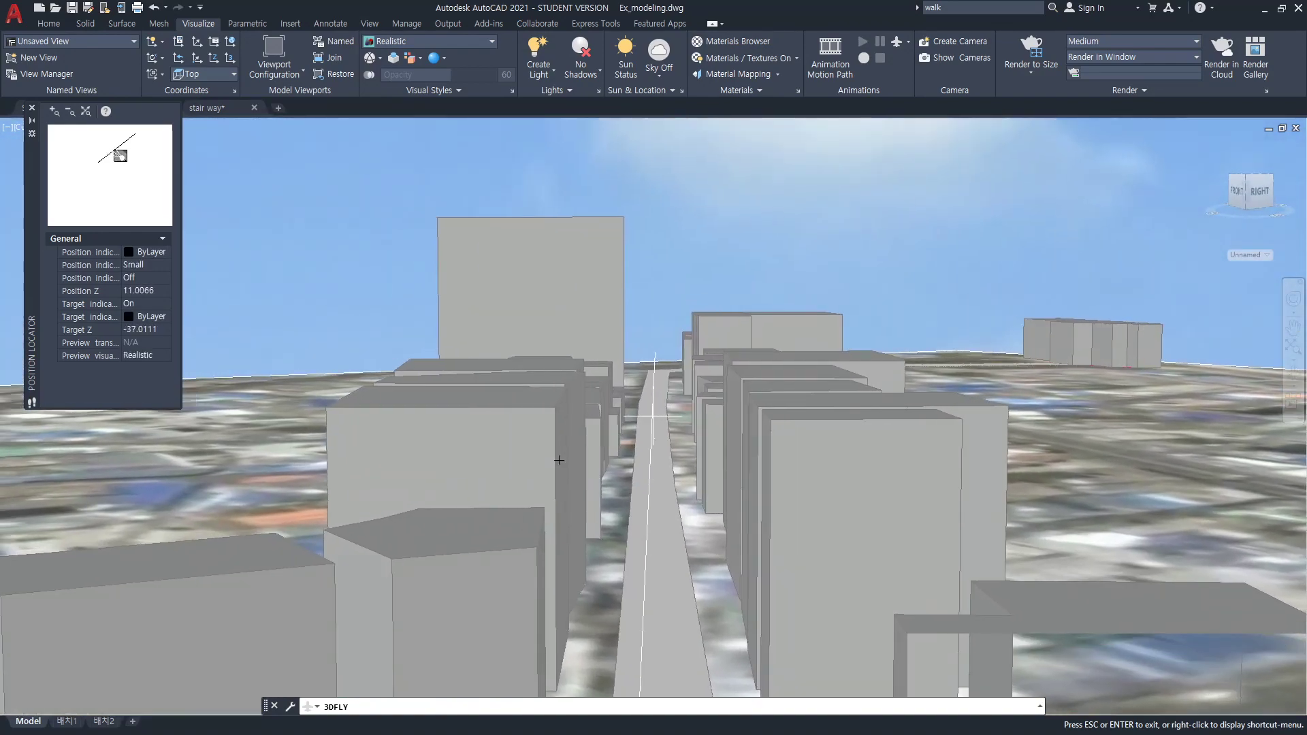
# - Aim the view down the central street toward the dark tower and leave fly mode
pyautogui.moveTo(606, 456)
pyautogui.mouseDown()
pyautogui.moveTo(571, 422)
pyautogui.moveTo(671, 441)
pyautogui.moveTo(105, 512)
pyautogui.moveTo(233, 525)
pyautogui.moveTo(1183, 516)
pyautogui.moveTo(1155, 467)
pyautogui.mouseUp()
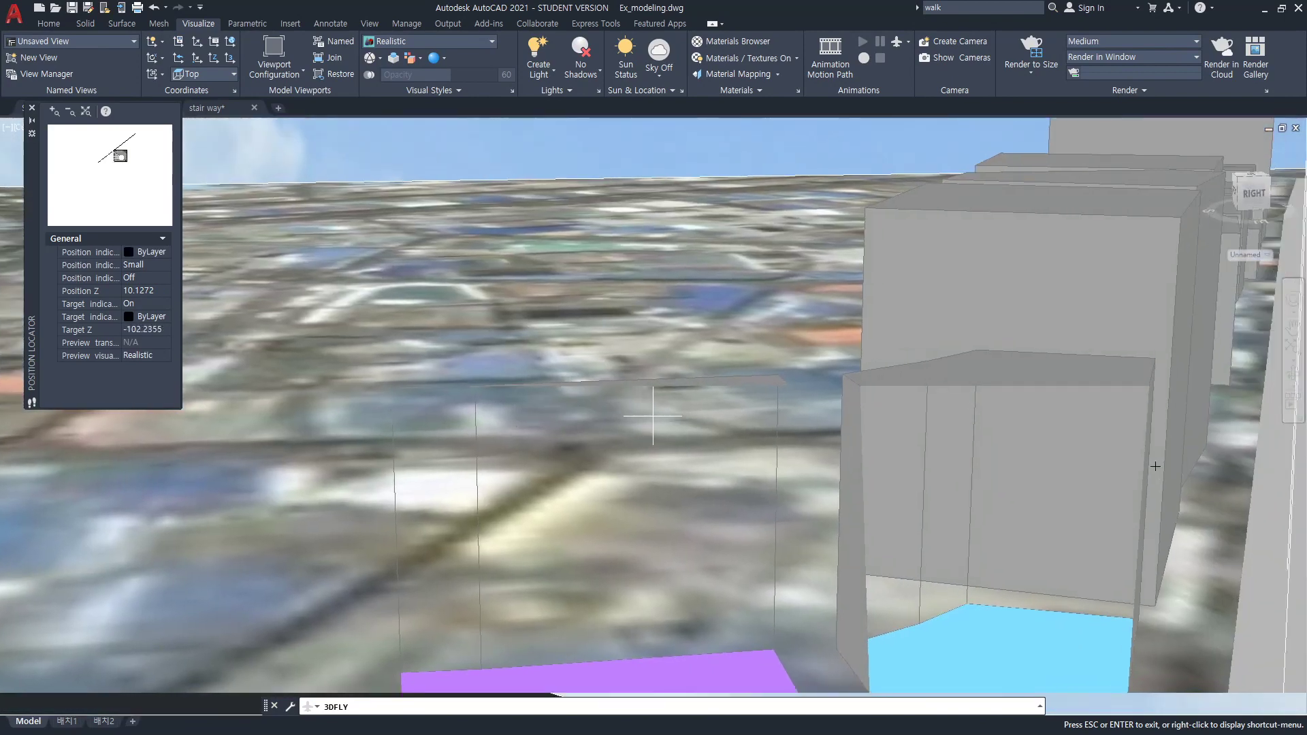
pyautogui.moveTo(950, 471)
pyautogui.mouseDown()
pyautogui.moveTo(683, 377)
pyautogui.moveTo(672, 306)
pyautogui.moveTo(722, 221)
pyautogui.moveTo(756, 184)
pyautogui.moveTo(834, 183)
pyautogui.mouseUp()
pyautogui.press('1')
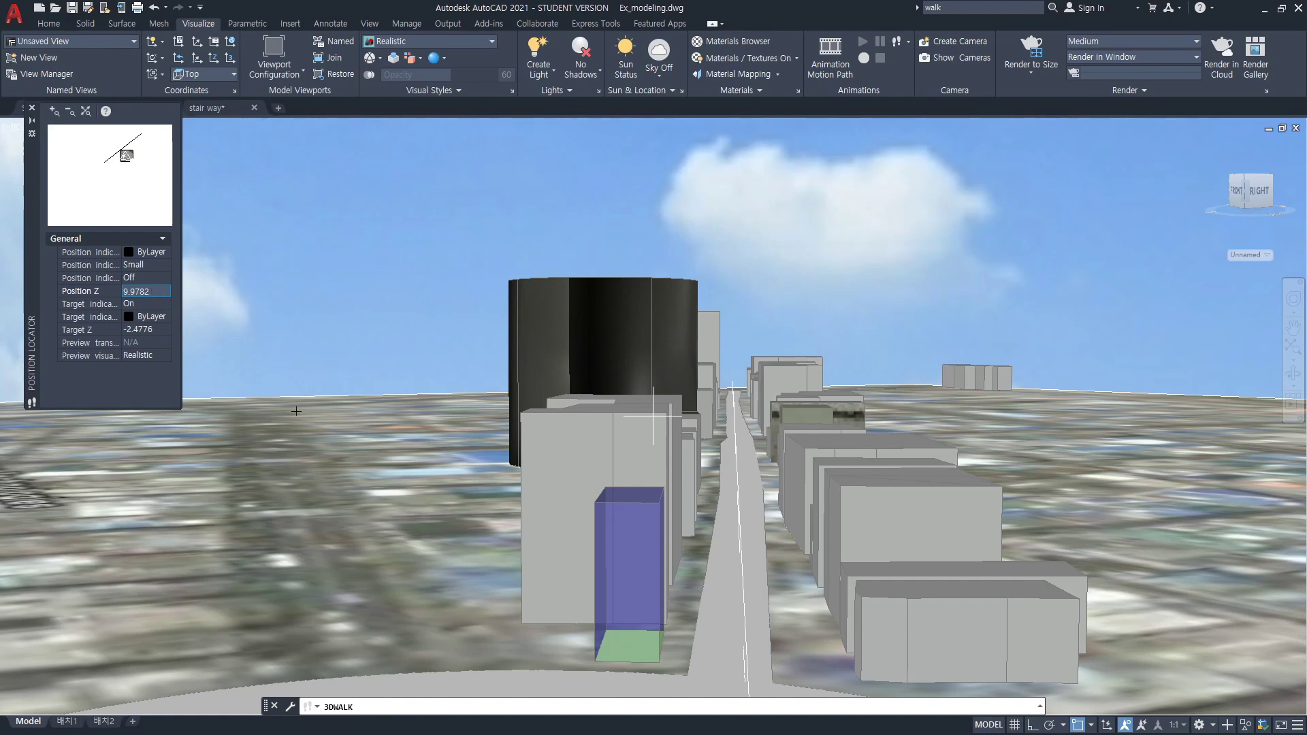
# - Set the Position Locator's Position Z to 1.8 for street-level eye height
pyautogui.moveTo(155, 287); pyautogui.dragTo(111, 308)
pyautogui.write('1.8')
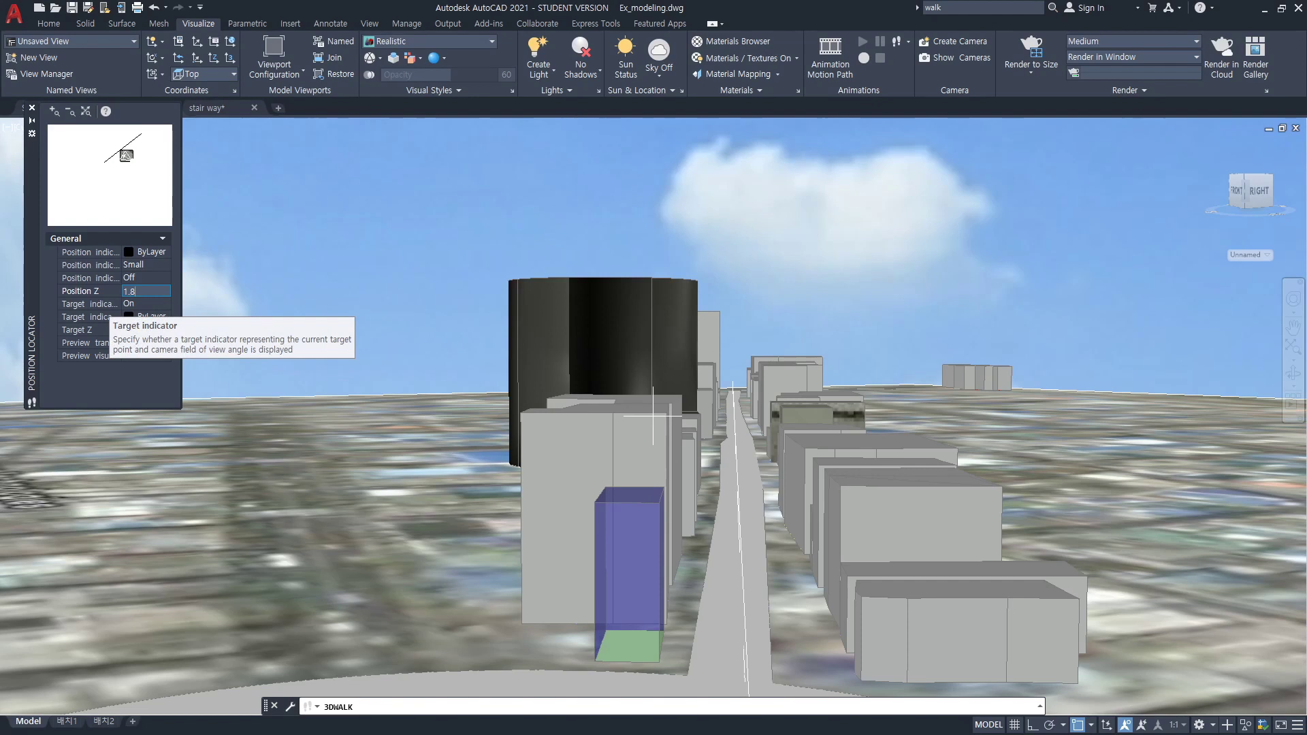
pyautogui.click(88, 304)
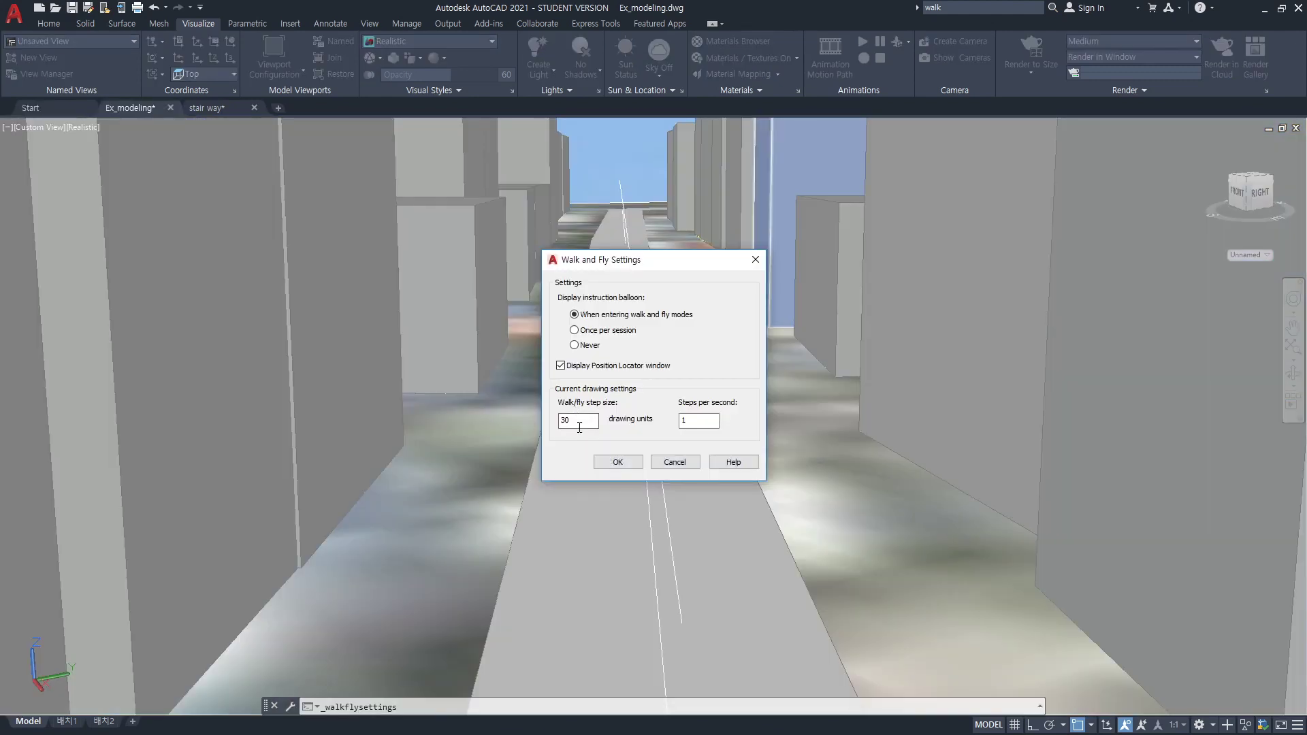
# - Set the walk step size to 30 at 1 step per second and close Walk and Fly Settings
pyautogui.moveTo(564, 422); pyautogui.dragTo(568, 431)
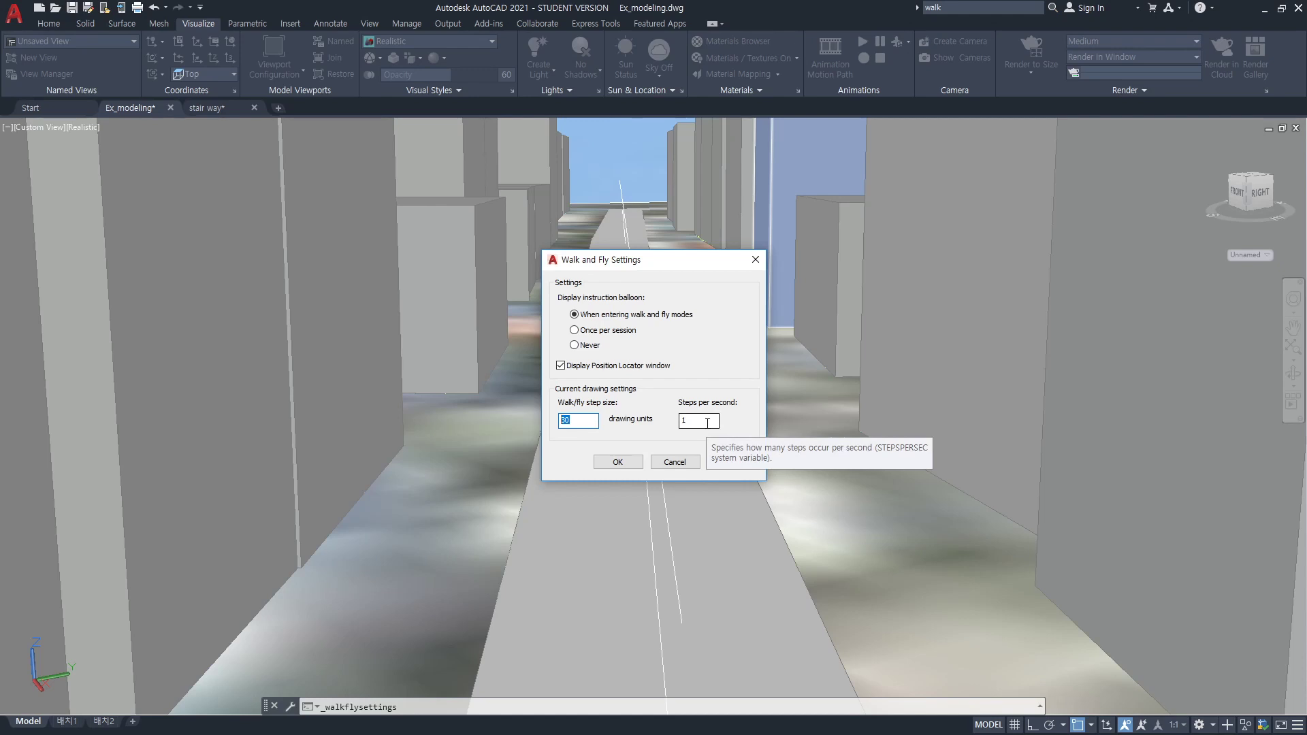
pyautogui.click(587, 422)
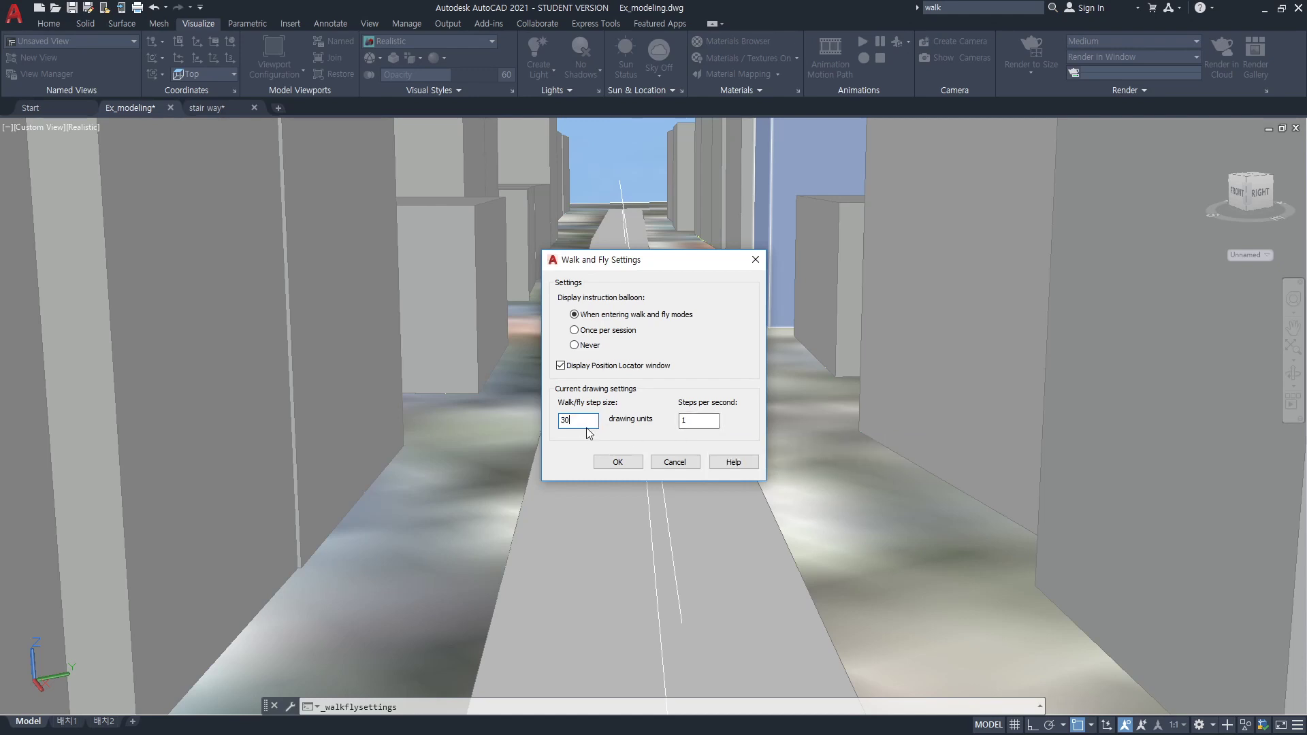
pyautogui.doubleClick(568, 433)
pyautogui.click(617, 461)
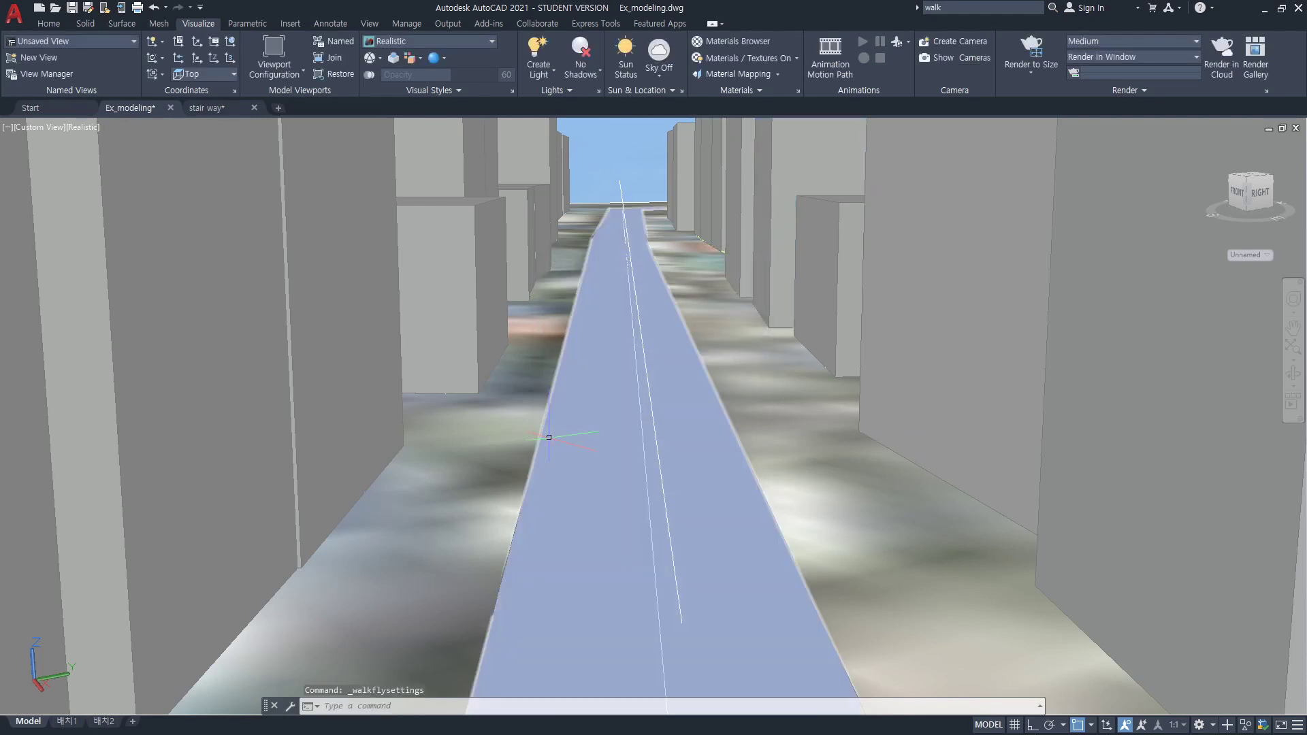
# - Use 3DWALK to walk at eye level down the main street toward the dark cylindrical tower
pyautogui.write('3dwalk')
pyautogui.press('Return')
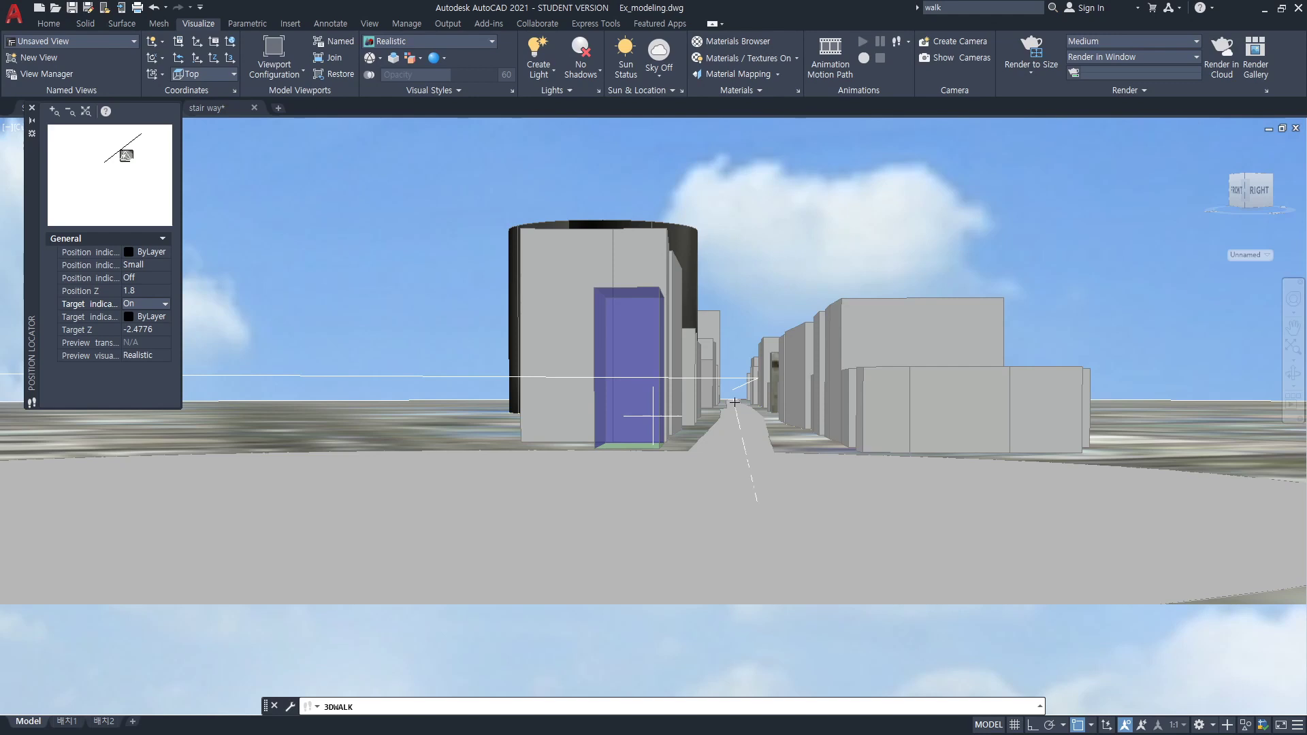
pyautogui.press('Up')
pyautogui.press('Up')
pyautogui.press('Up')
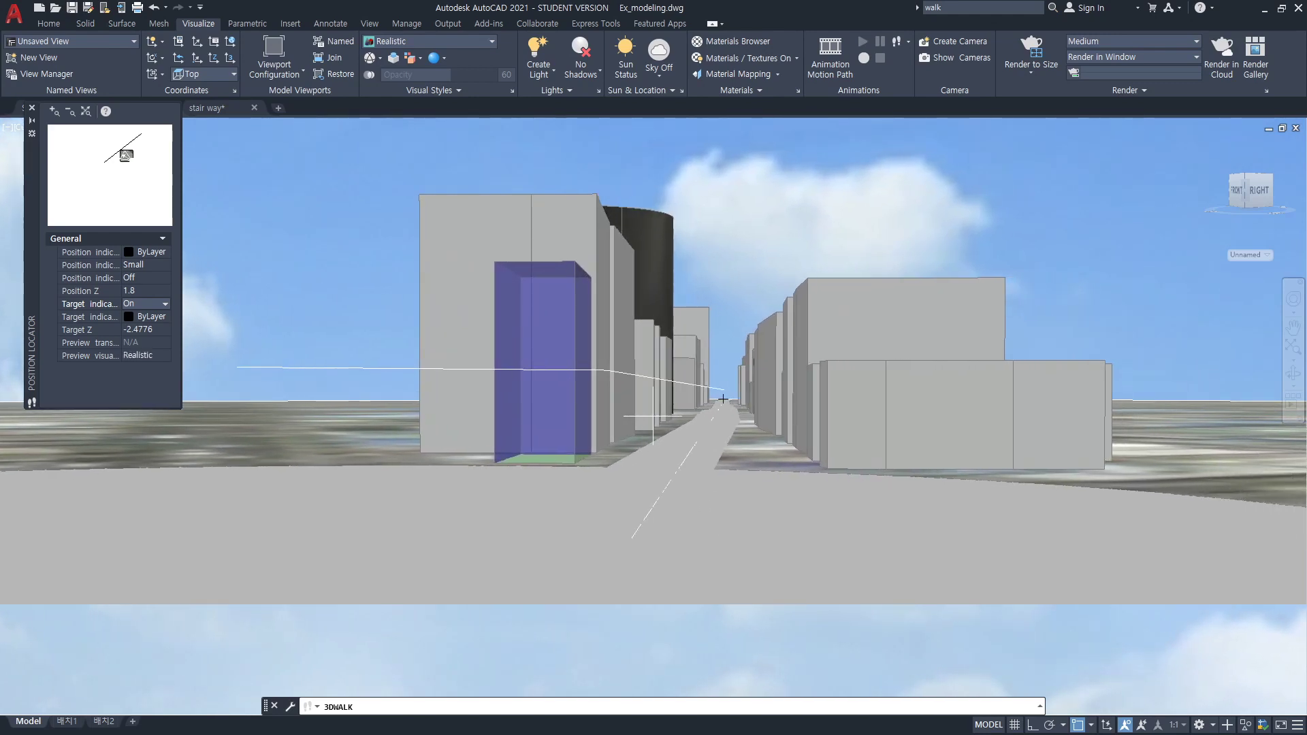
pyautogui.press('Up')
pyautogui.press('Up')
pyautogui.press('Up')
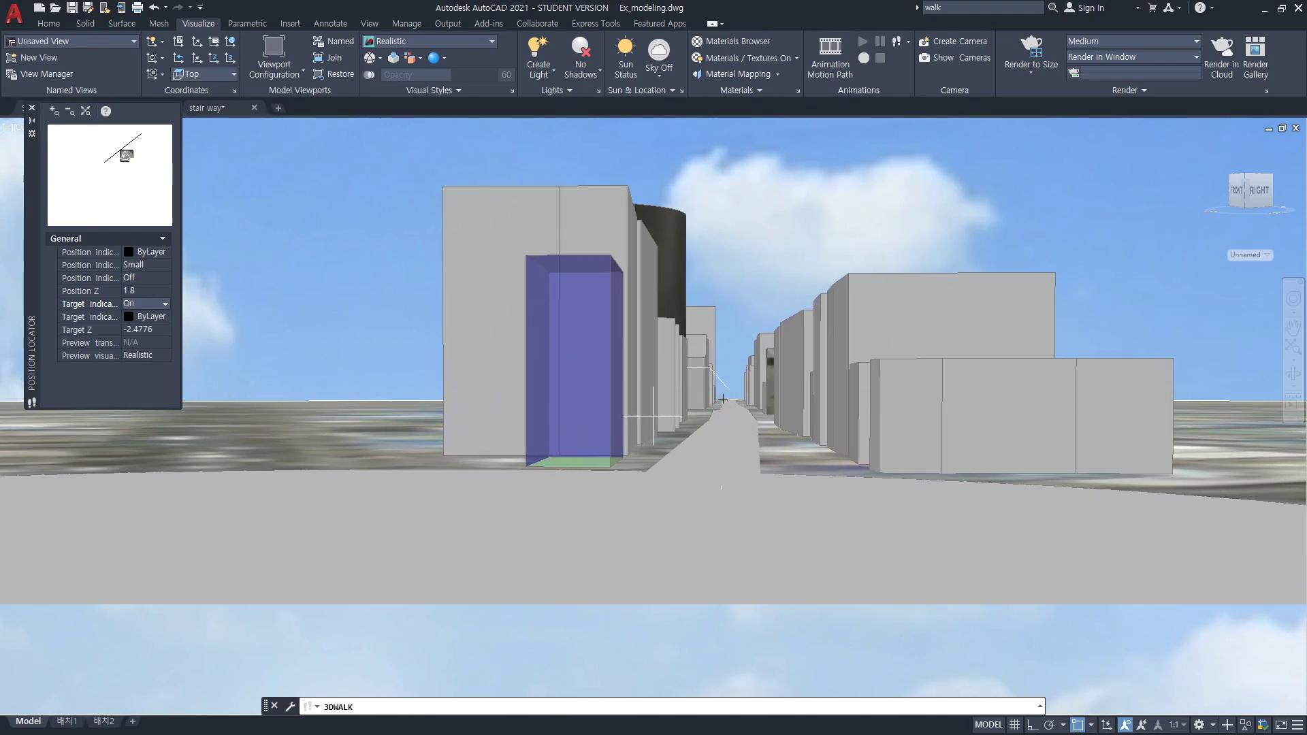
pyautogui.press('Up')
pyautogui.press('Up')
pyautogui.press('Up')
pyautogui.press('Up')
pyautogui.moveTo(723, 398)
pyautogui.mouseDown()
pyautogui.moveTo(745, 347)
pyautogui.moveTo(749, 273)
pyautogui.moveTo(759, 285)
pyautogui.mouseUp()
pyautogui.press('Up')
pyautogui.press('Up')
pyautogui.press('Up')
pyautogui.press('Up')
pyautogui.press('Up')
pyautogui.press('Up')
pyautogui.press('Up')
pyautogui.press('Up')
pyautogui.press('Up')
pyautogui.press('Up')
pyautogui.press('Up')
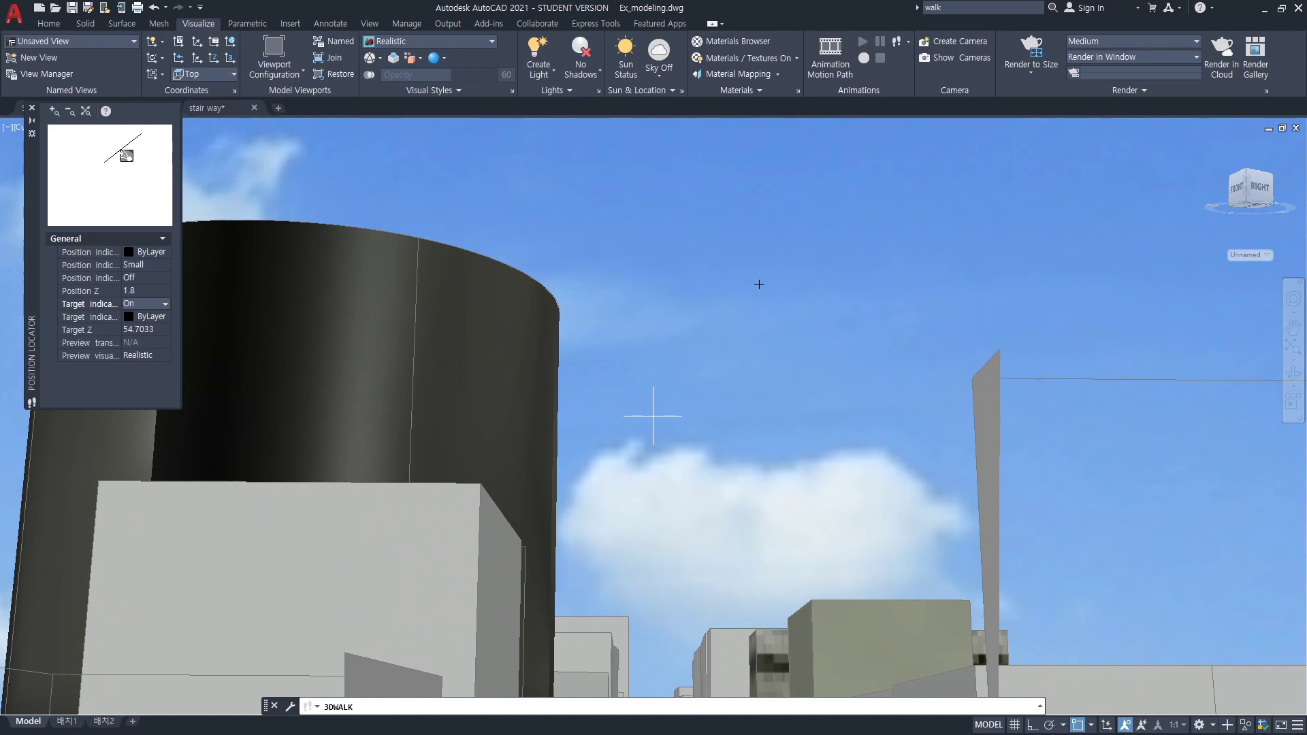
pyautogui.press('Up')
pyautogui.moveTo(759, 285)
pyautogui.mouseDown()
pyautogui.moveTo(768, 317)
pyautogui.moveTo(761, 289)
pyautogui.moveTo(738, 313)
pyautogui.moveTo(756, 274)
pyautogui.moveTo(753, 393)
pyautogui.moveTo(919, 413)
pyautogui.moveTo(783, 408)
pyautogui.moveTo(993, 426)
pyautogui.moveTo(881, 382)
pyautogui.moveTo(739, 373)
pyautogui.mouseUp()
pyautogui.press('Up')
pyautogui.press('Up')
pyautogui.press('Up')
pyautogui.press('Up')
pyautogui.press('Up')
pyautogui.press('Up')
pyautogui.press('Up')
pyautogui.press('Up')
pyautogui.press('Up')
pyautogui.press('Up')
pyautogui.press('Up')
pyautogui.press('Up')
pyautogui.press('Up')
pyautogui.press('Up')
pyautogui.press('Up')
pyautogui.press('Up')
pyautogui.press('Up')
pyautogui.press('Up')
pyautogui.press('Up')
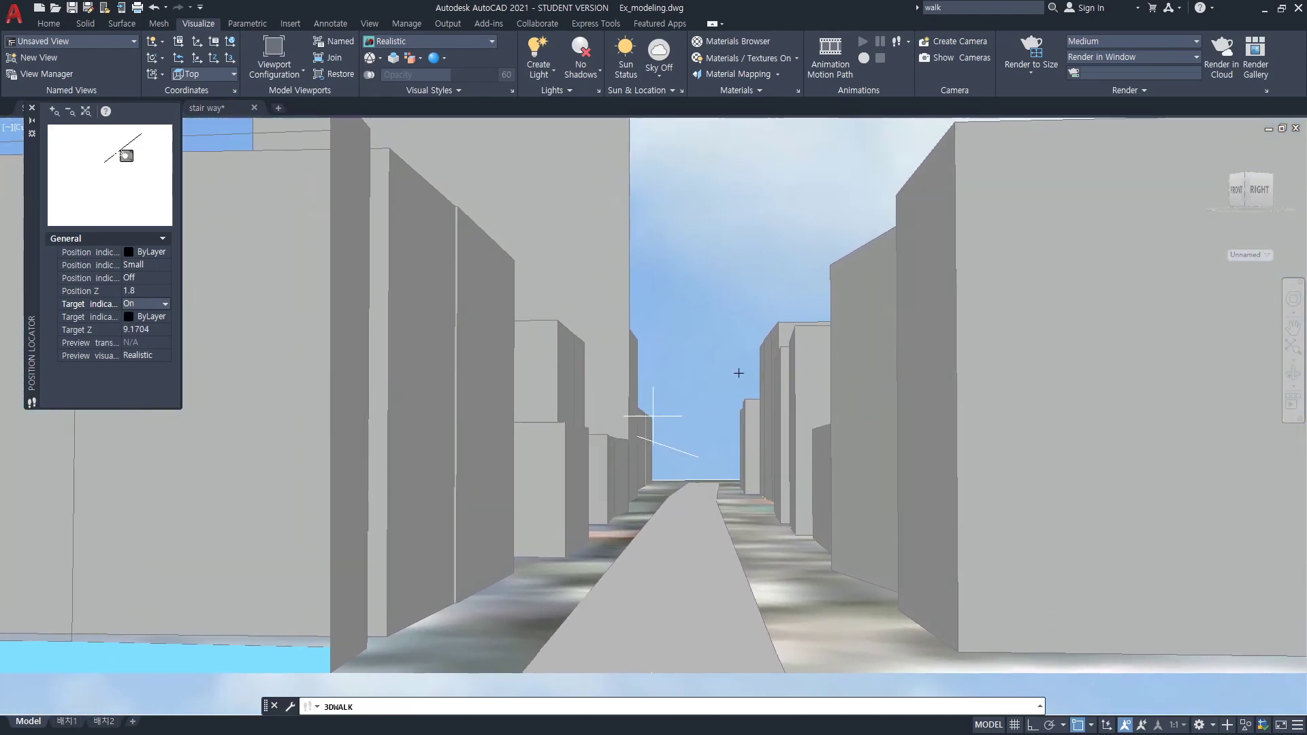
# - Walk forward down the narrow lane, turning and tilting the view toward nearby buildings
pyautogui.press('Up')
pyautogui.press('Up')
pyautogui.press('Up')
pyautogui.press('Up')
pyautogui.press('Up')
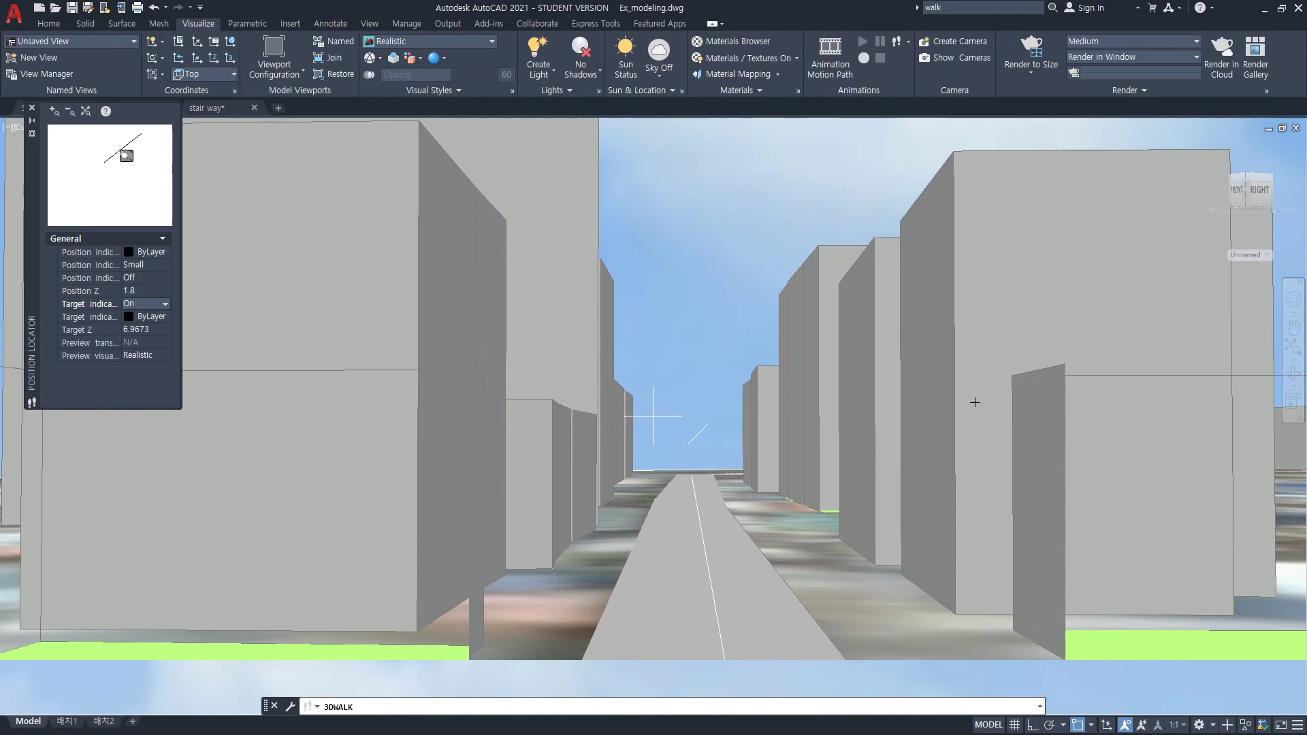
pyautogui.press('Up')
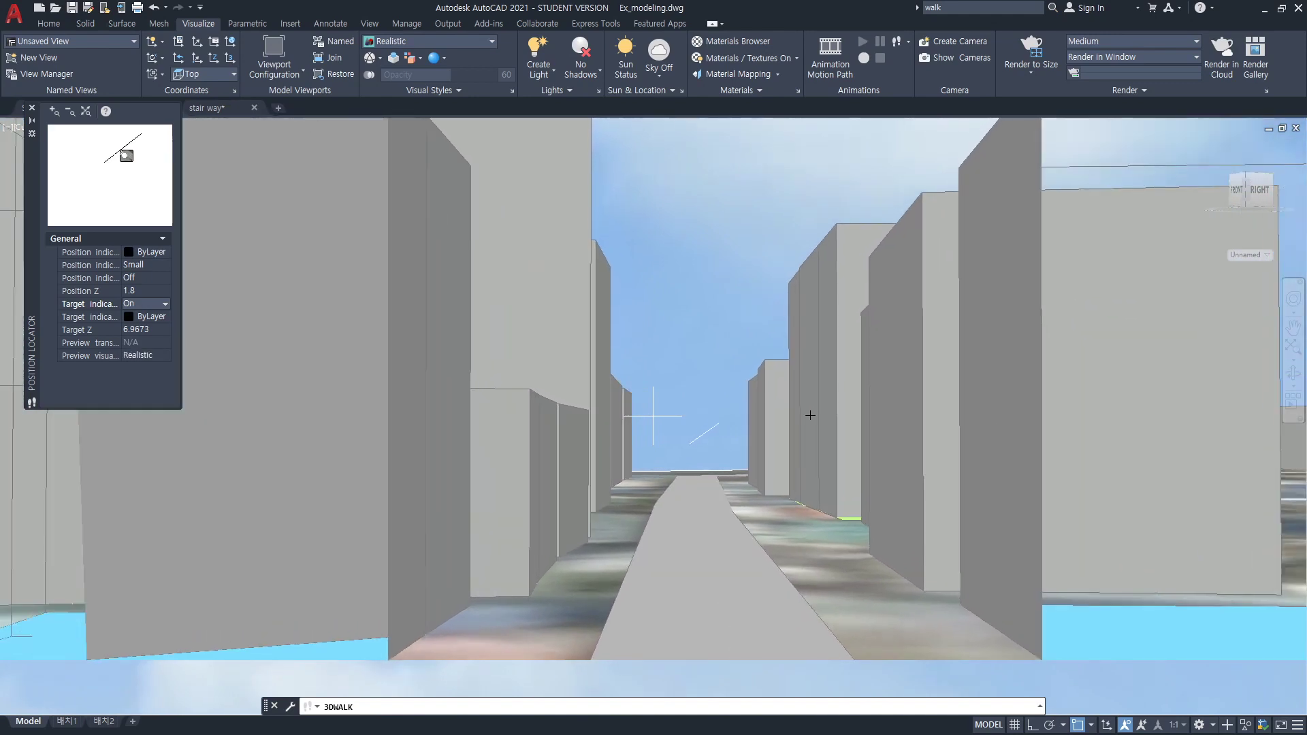
pyautogui.moveTo(810, 415); pyautogui.dragTo(769, 427)
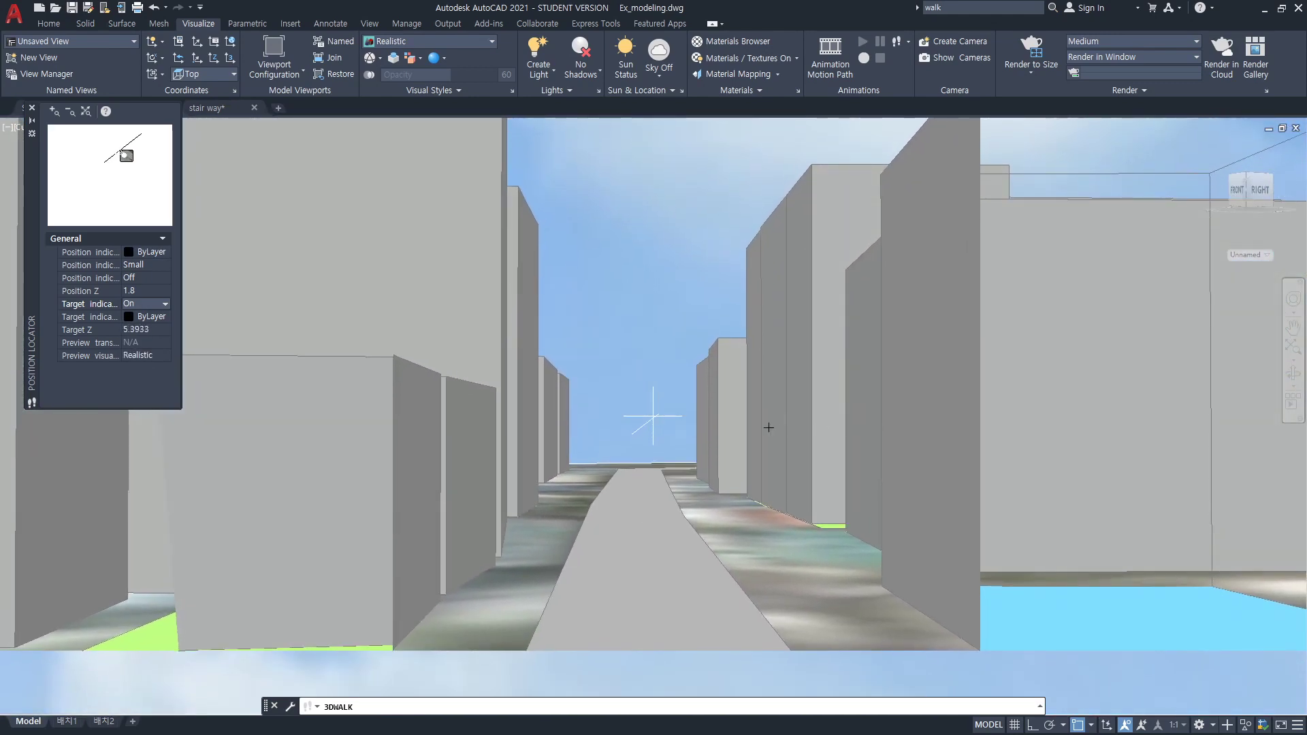
pyautogui.press('Up')
pyautogui.press('Up')
pyautogui.press('Up')
pyautogui.moveTo(769, 428)
pyautogui.mouseDown()
pyautogui.moveTo(734, 409)
pyautogui.moveTo(710, 421)
pyautogui.mouseUp()
pyautogui.press('Up')
pyautogui.press('Up')
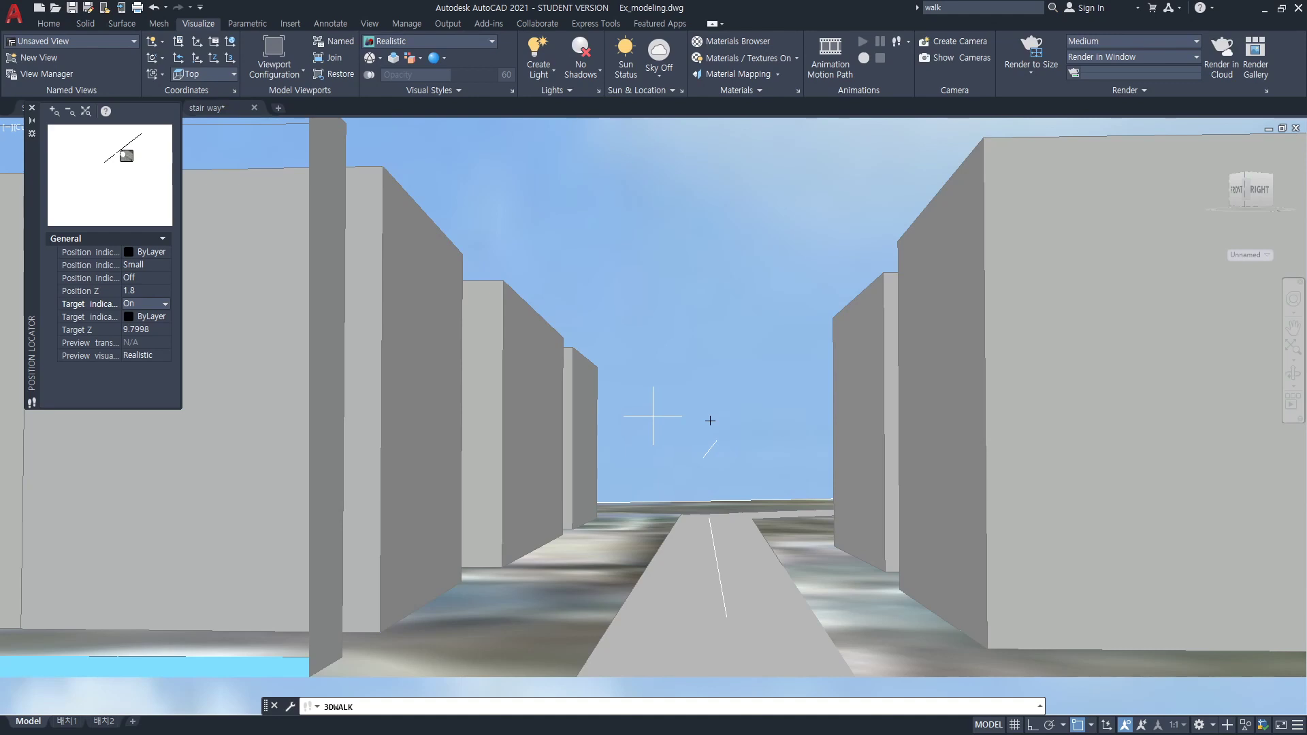
pyautogui.moveTo(710, 421)
pyautogui.mouseDown()
pyautogui.moveTo(814, 461)
pyautogui.moveTo(831, 486)
pyautogui.moveTo(770, 496)
pyautogui.moveTo(785, 499)
pyautogui.mouseUp()
# - Step back to reveal the large buildings, then keep walking and turning right along the street
pyautogui.press('Up')
pyautogui.press('Up')
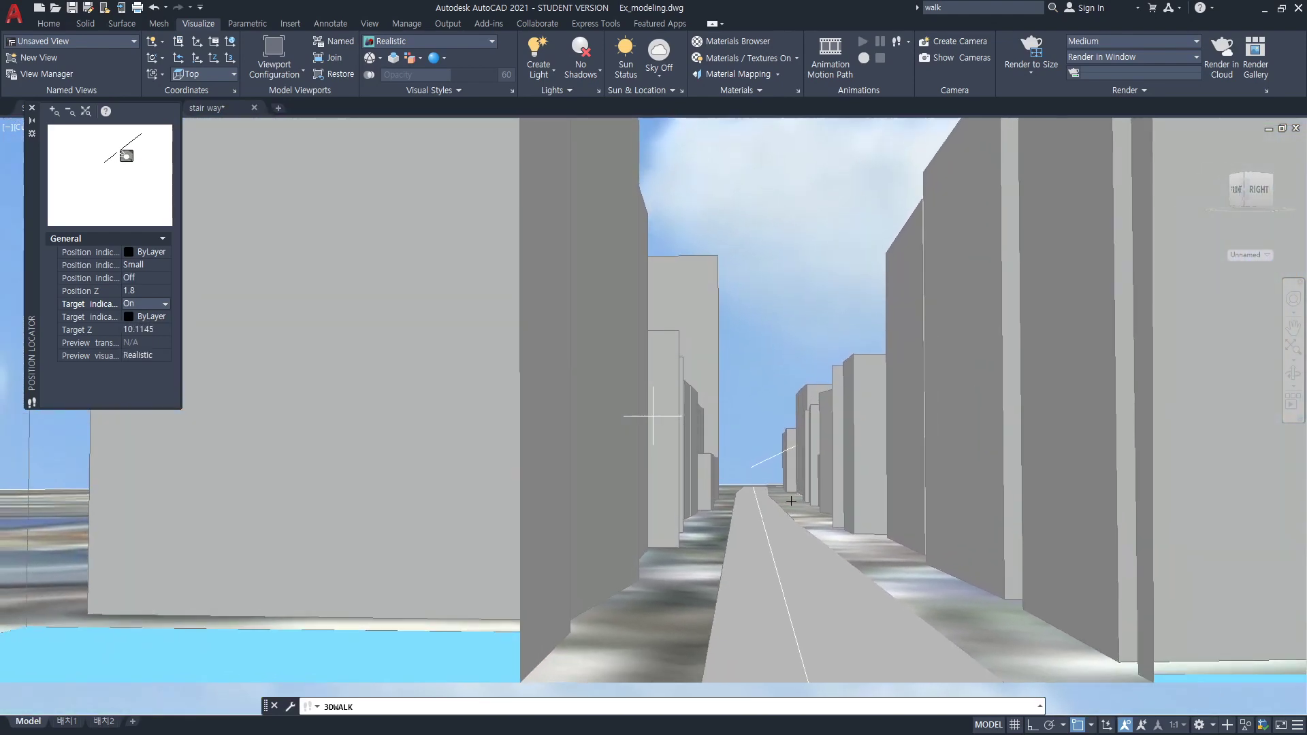
pyautogui.press('Down')
pyautogui.moveTo(784, 499); pyautogui.dragTo(786, 489)
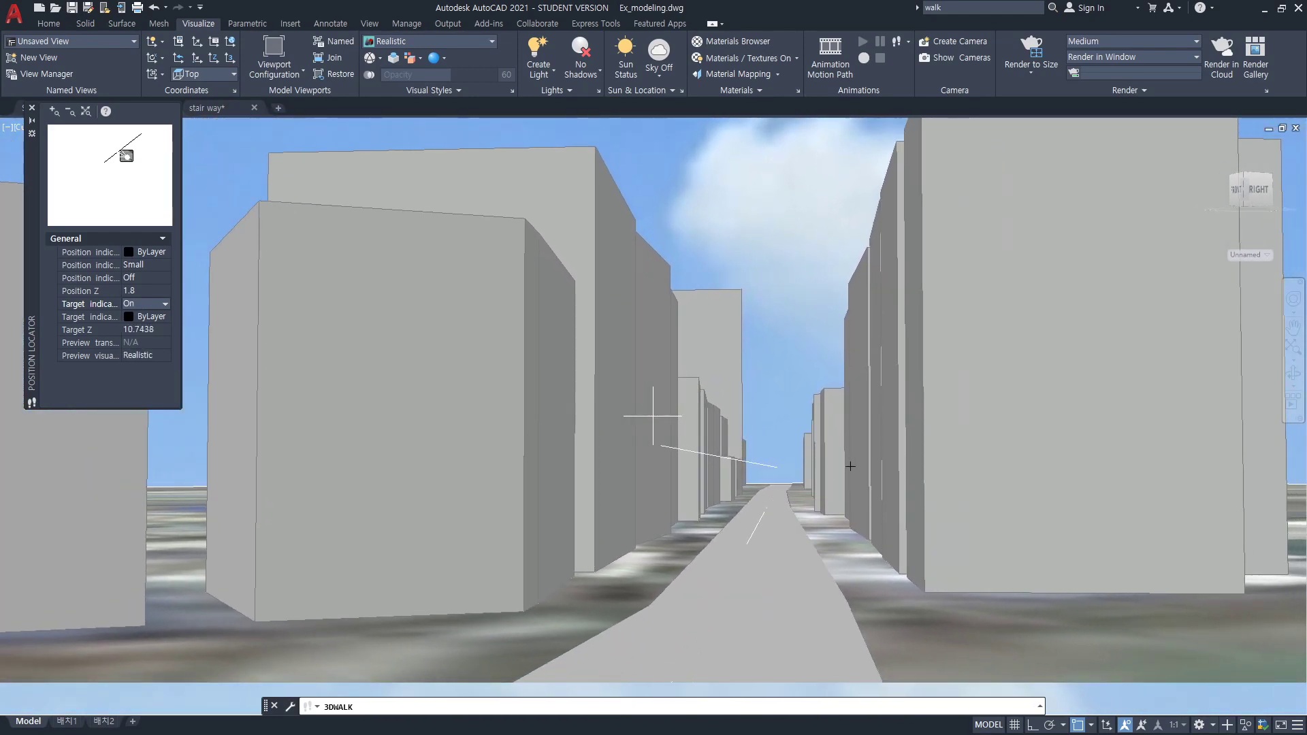
pyautogui.press('Up')
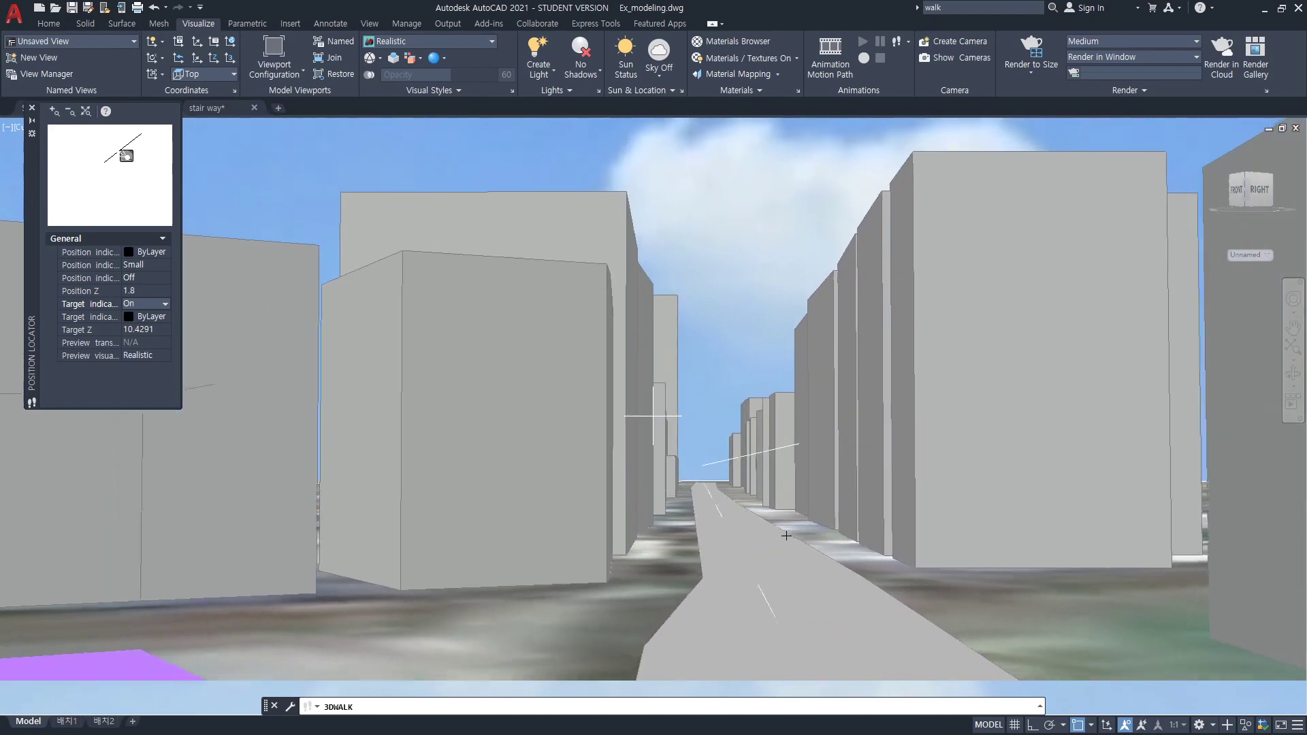
pyautogui.moveTo(732, 522)
pyautogui.mouseDown()
pyautogui.moveTo(774, 527)
pyautogui.moveTo(607, 529)
pyautogui.mouseUp()
pyautogui.press('Up')
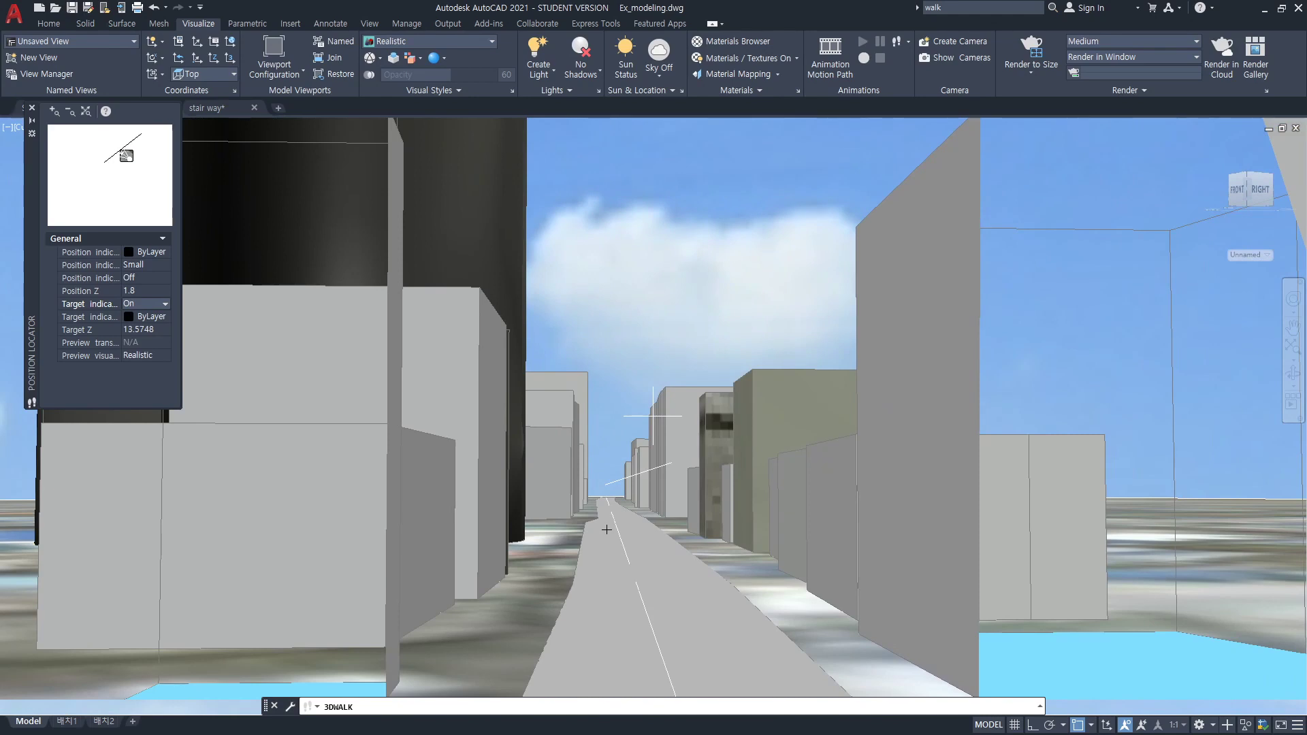
pyautogui.moveTo(617, 590); pyautogui.dragTo(620, 565)
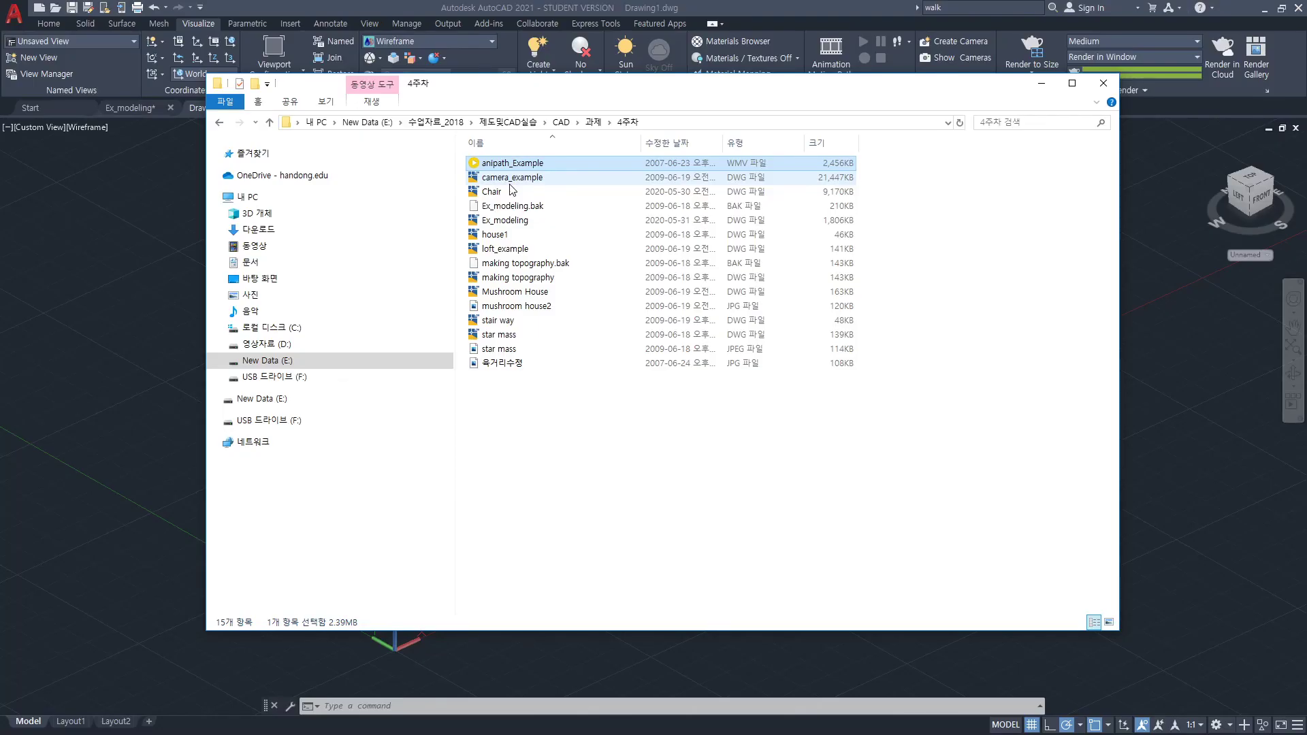
# - Open camera_example.dwg from the 4주차 folder, accepting the non-student drawing warning
pyautogui.click(635, 480)
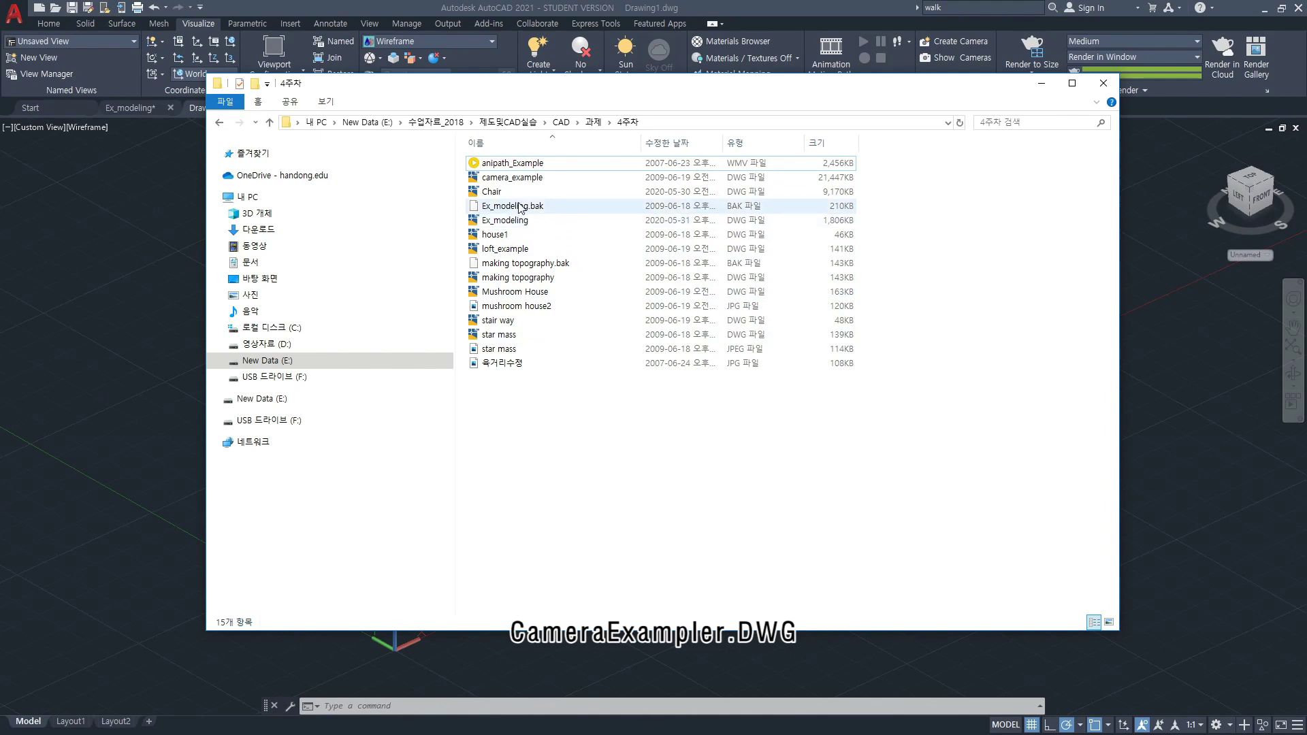
pyautogui.click(521, 179)
pyautogui.doubleClick(521, 180)
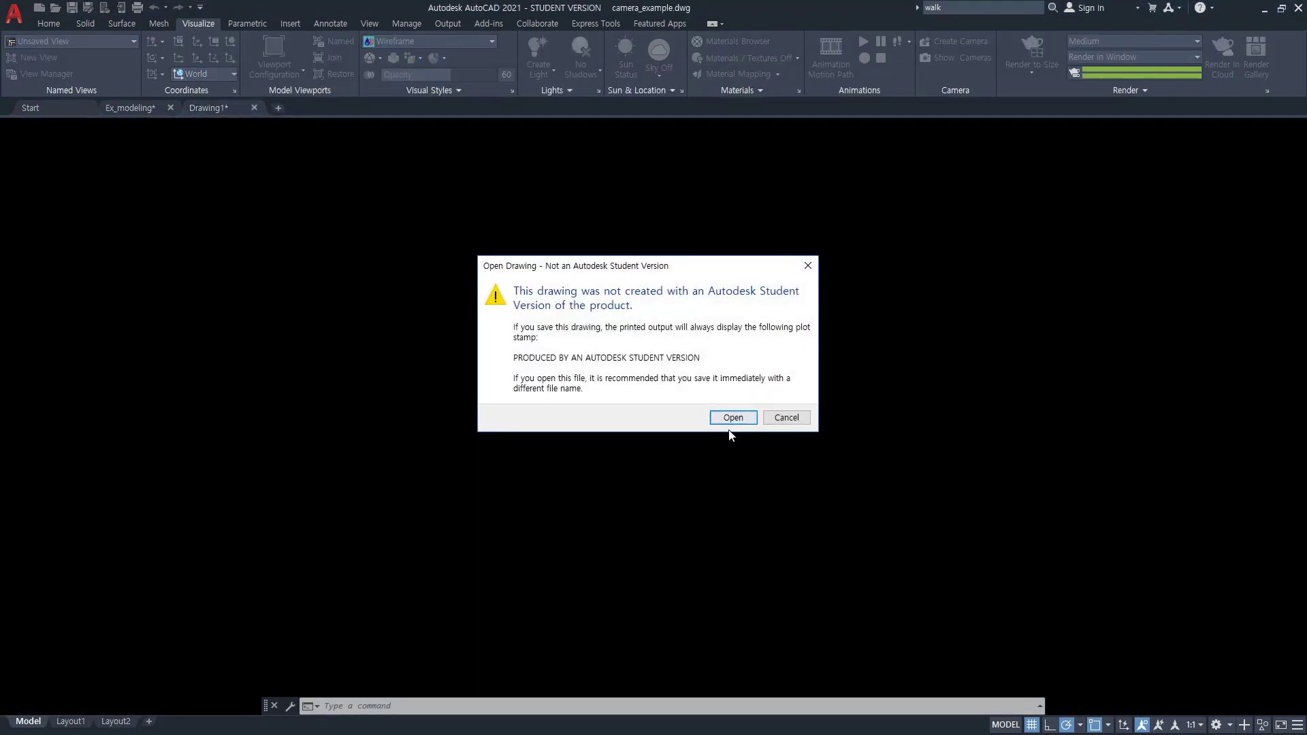
pyautogui.click(736, 422)
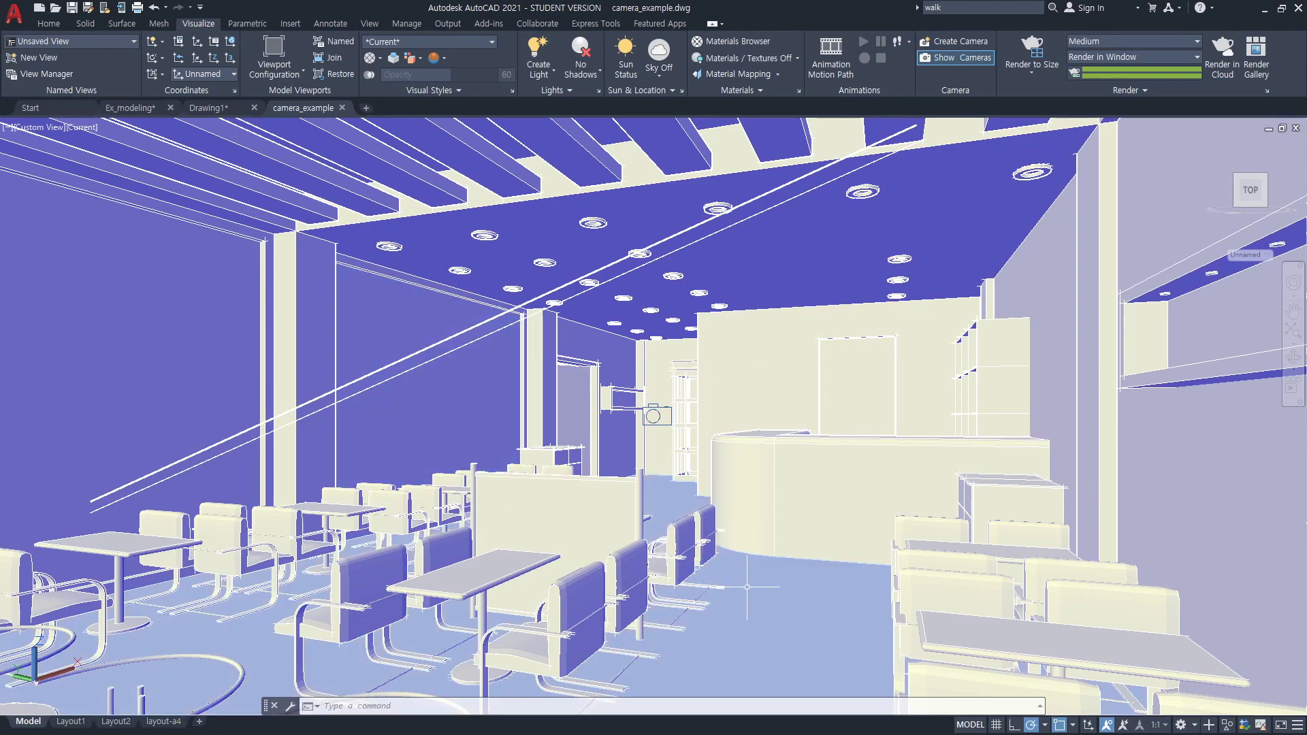
pyautogui.moveTo(761, 549); pyautogui.dragTo(732, 507, button='middle')
pyautogui.moveTo(731, 508)
pyautogui.mouseDown()
pyautogui.moveTo(782, 623)
pyautogui.moveTo(885, 577)
pyautogui.moveTo(779, 545)
pyautogui.moveTo(736, 554)
pyautogui.moveTo(665, 612)
pyautogui.mouseUp()
pyautogui.press('Escape')
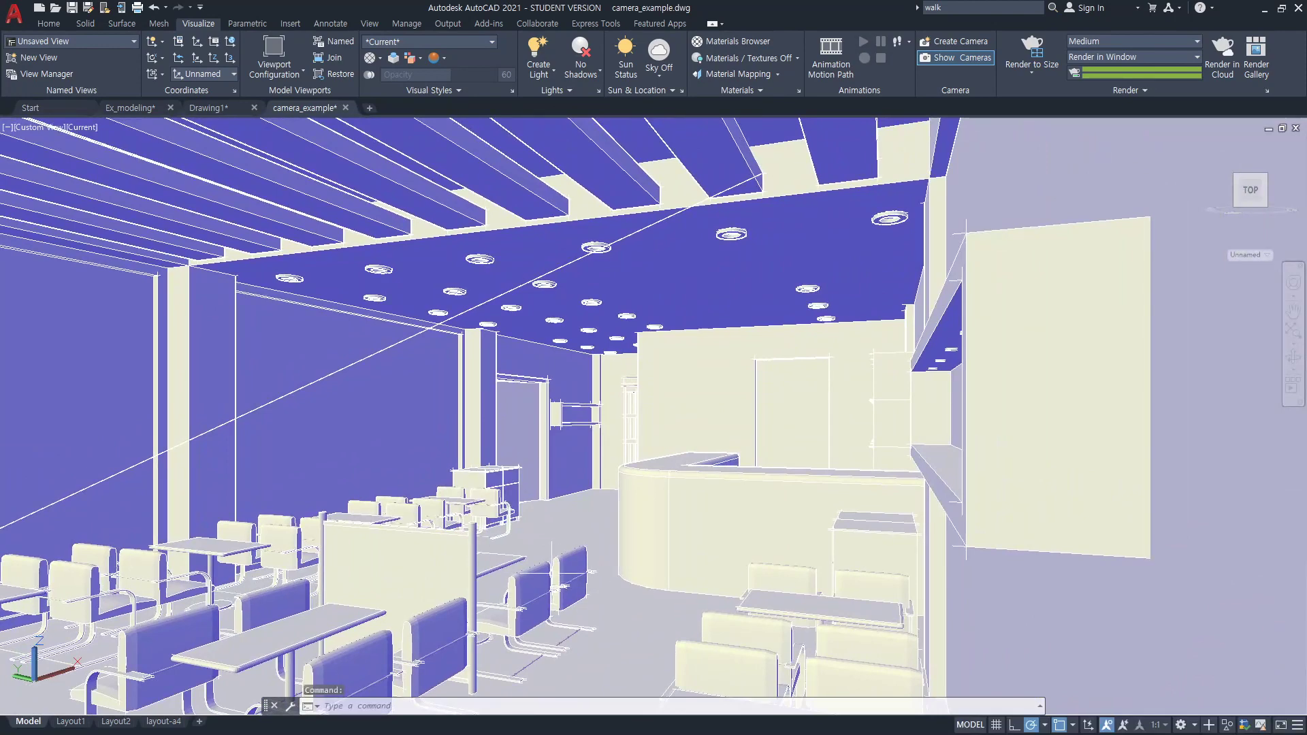
pyautogui.scroll(4, 574, 548)
pyautogui.scroll(1, 574, 548)
pyautogui.scroll(2, 574, 547)
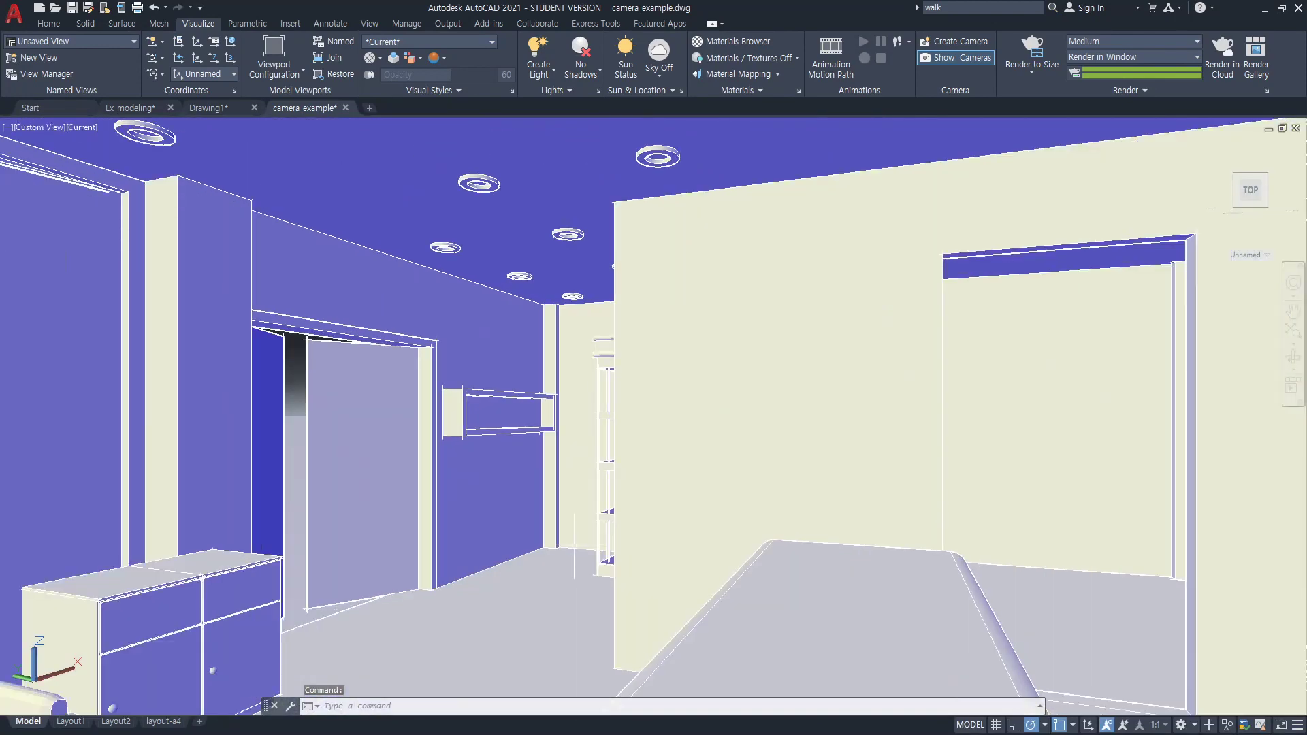
pyautogui.scroll(-2, 574, 547)
pyautogui.scroll(-3, 572, 532)
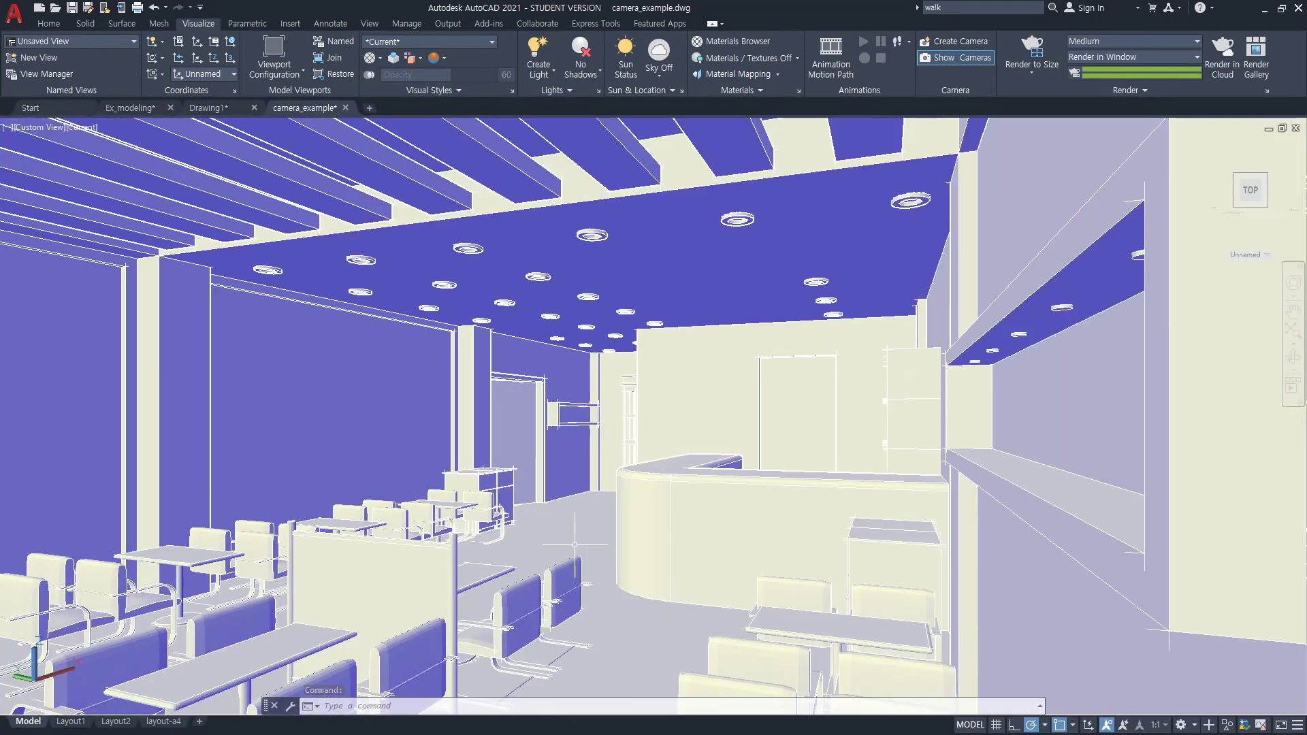
pyautogui.scroll(-3, 573, 531)
pyautogui.scroll(-3, 573, 532)
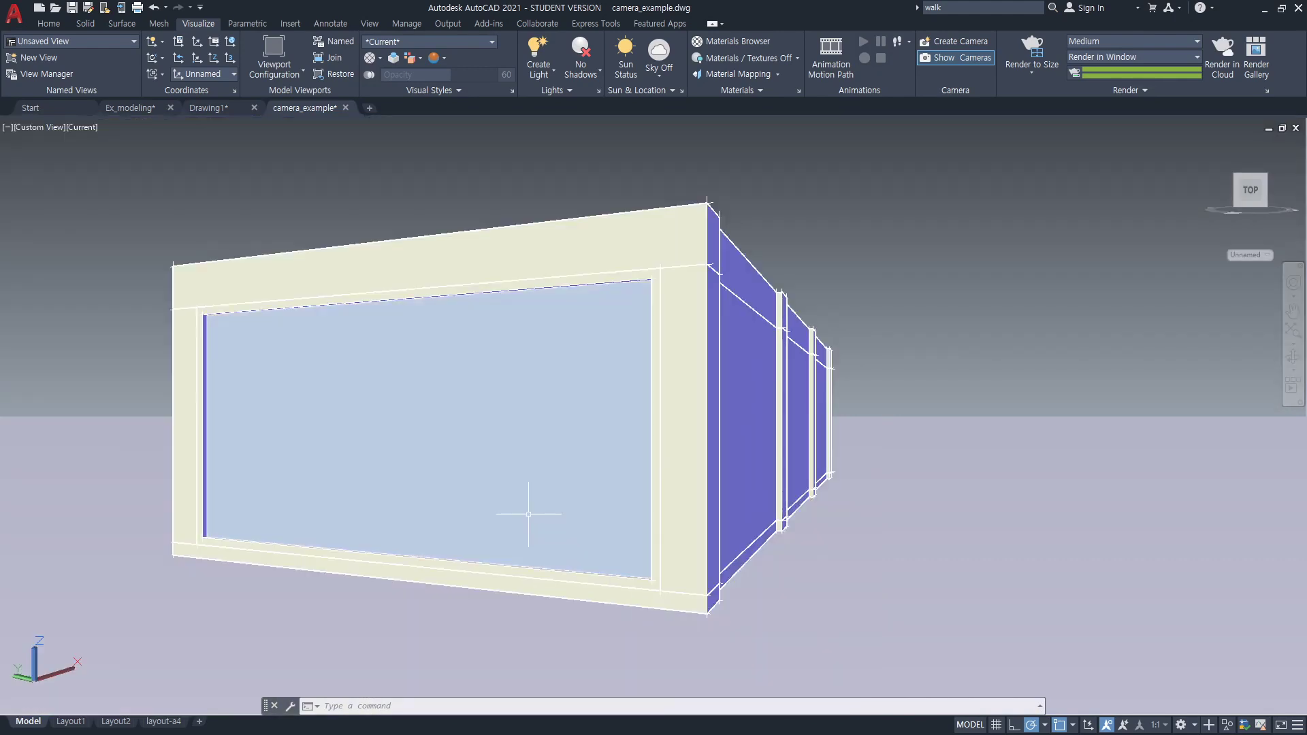
pyautogui.scroll(3, 528, 510)
pyautogui.scroll(3, 579, 517)
pyautogui.scroll(2, 579, 516)
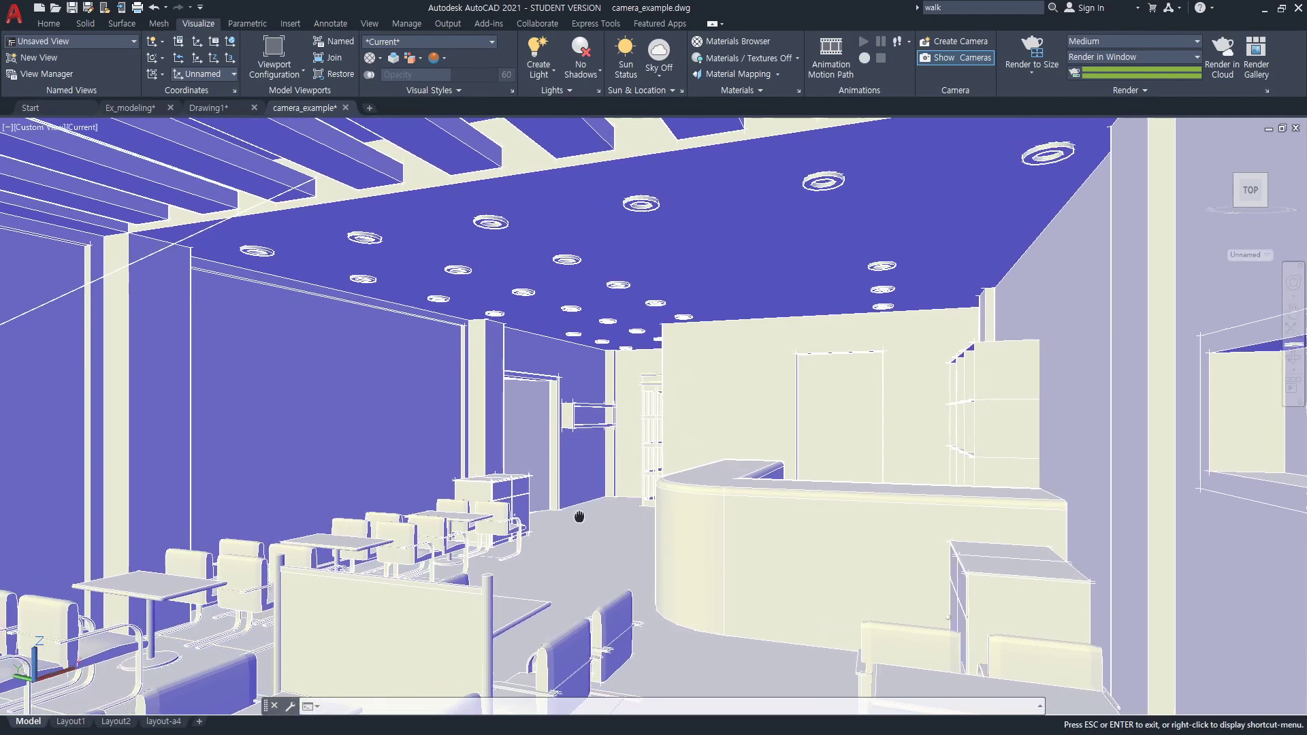
pyautogui.moveTo(580, 517); pyautogui.dragTo(725, 518, button='middle')
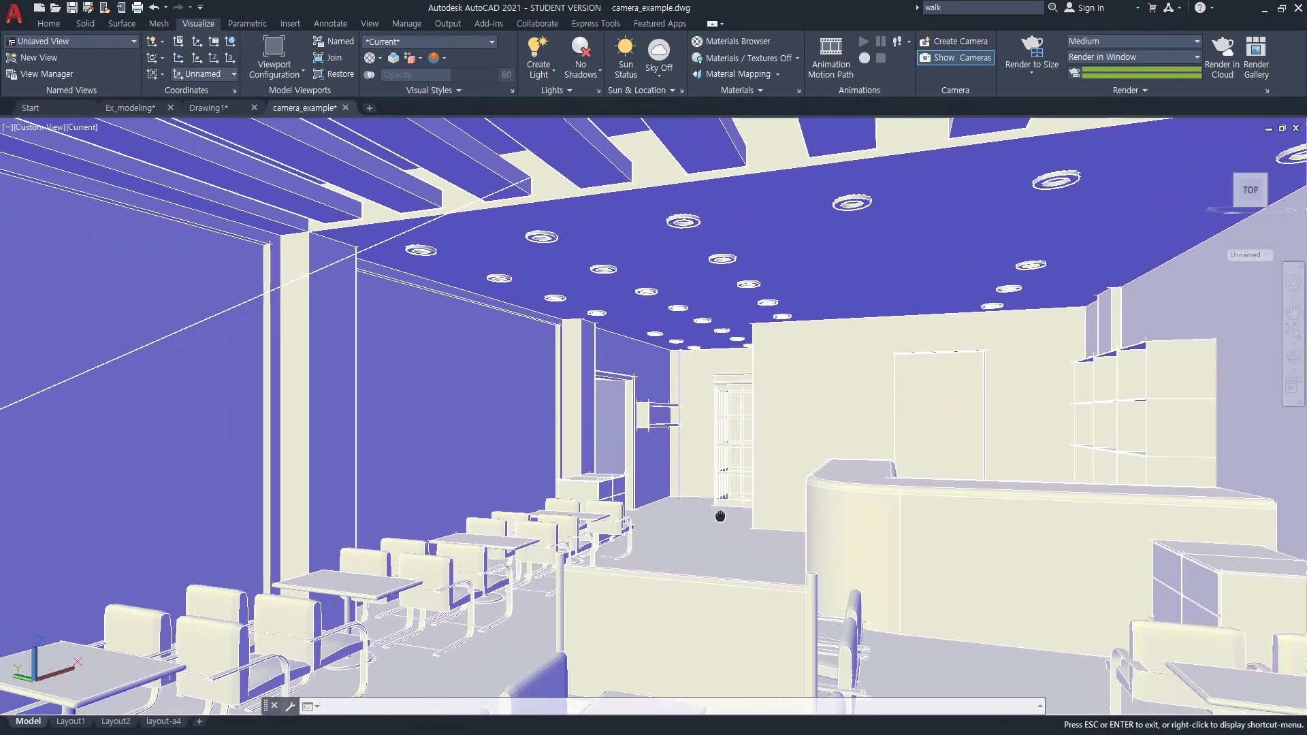
pyautogui.moveTo(724, 517)
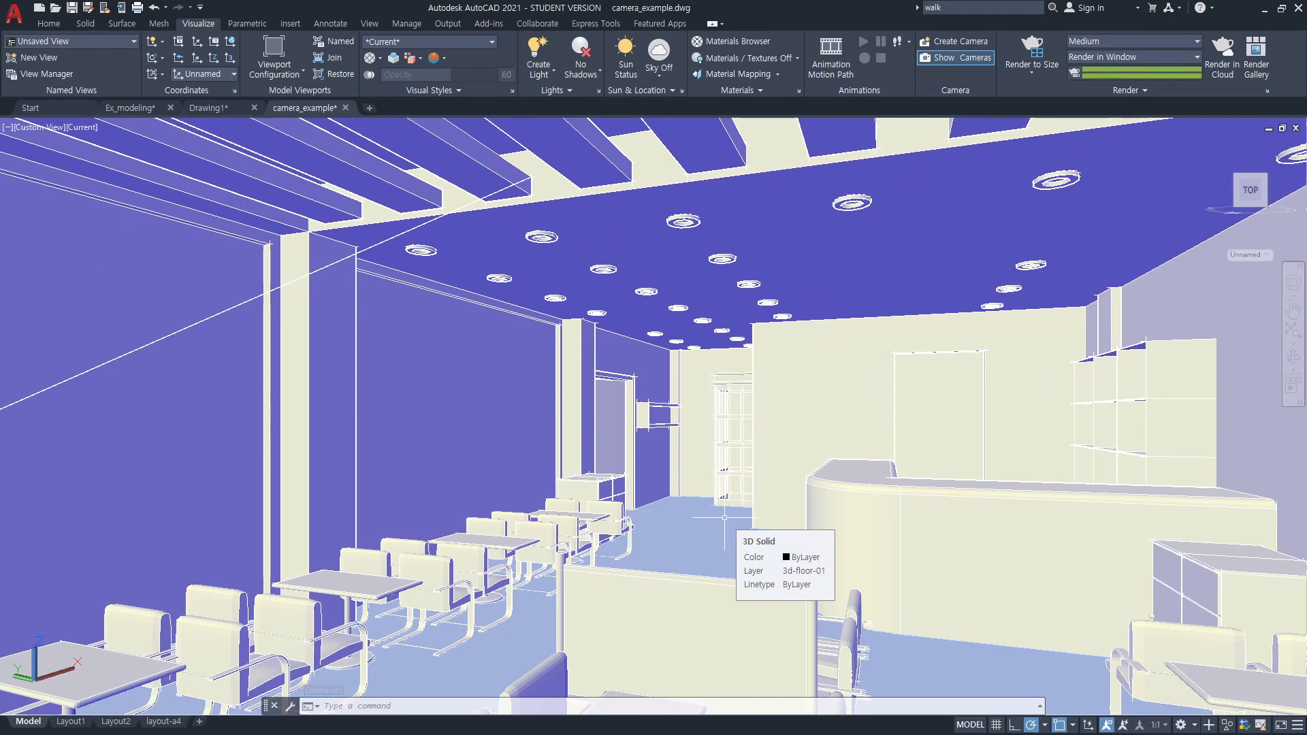
pyautogui.scroll(2, 724, 518)
pyautogui.scroll(2, 727, 519)
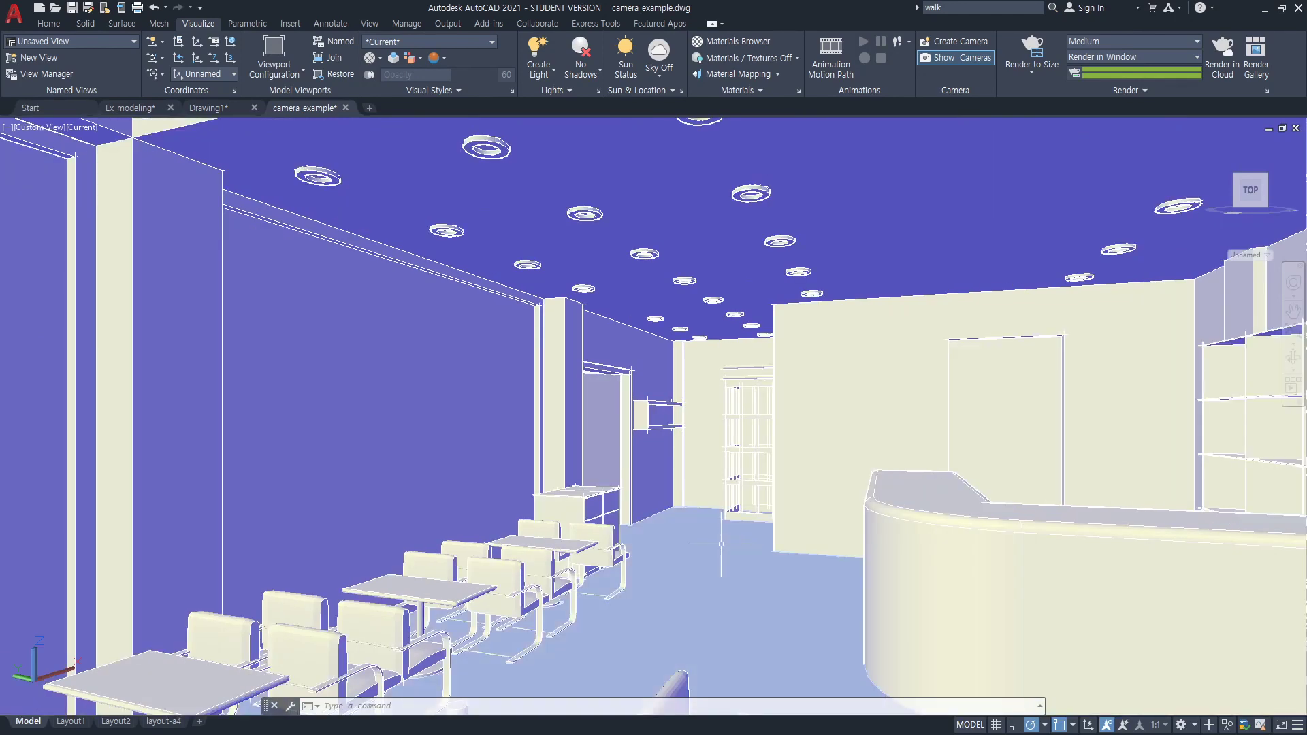
pyautogui.scroll(2, 731, 521)
pyautogui.scroll(2, 735, 522)
pyautogui.scroll(-2, 739, 527)
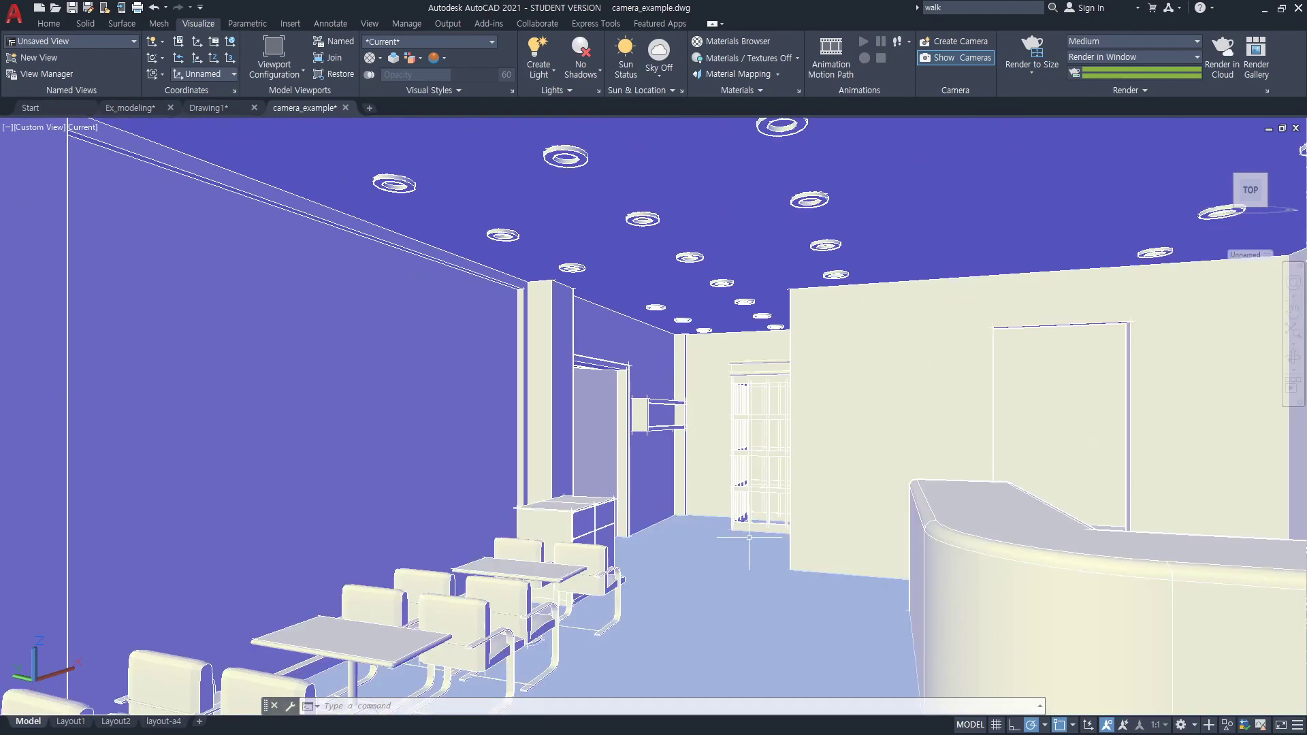
pyautogui.scroll(5, 743, 533)
pyautogui.scroll(-1, 749, 538)
pyautogui.scroll(2, 751, 536)
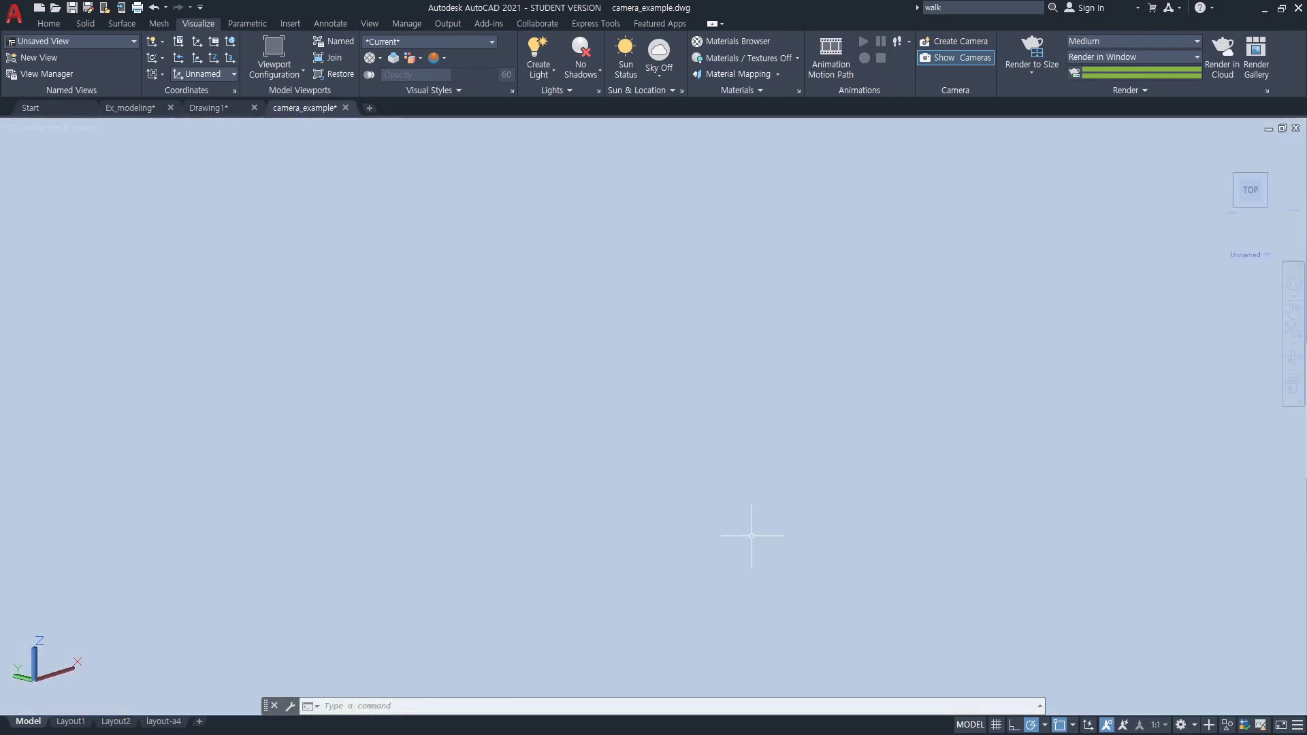
pyautogui.scroll(-3, 755, 534)
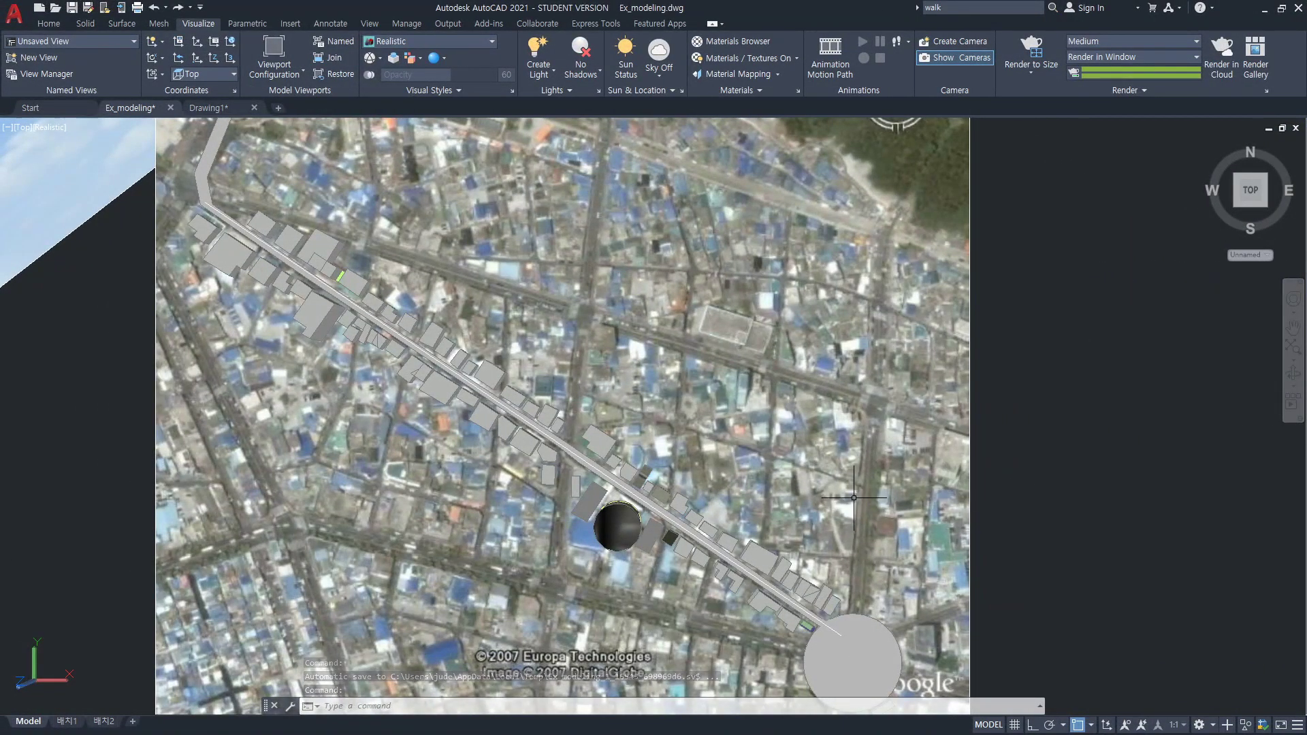
# - Pan the Ex_modeling satellite map, then orbit into an oblique perspective of the city block
pyautogui.press('p')
pyautogui.press('Return')
pyautogui.moveTo(849, 512); pyautogui.dragTo(784, 435)
pyautogui.press('Escape')
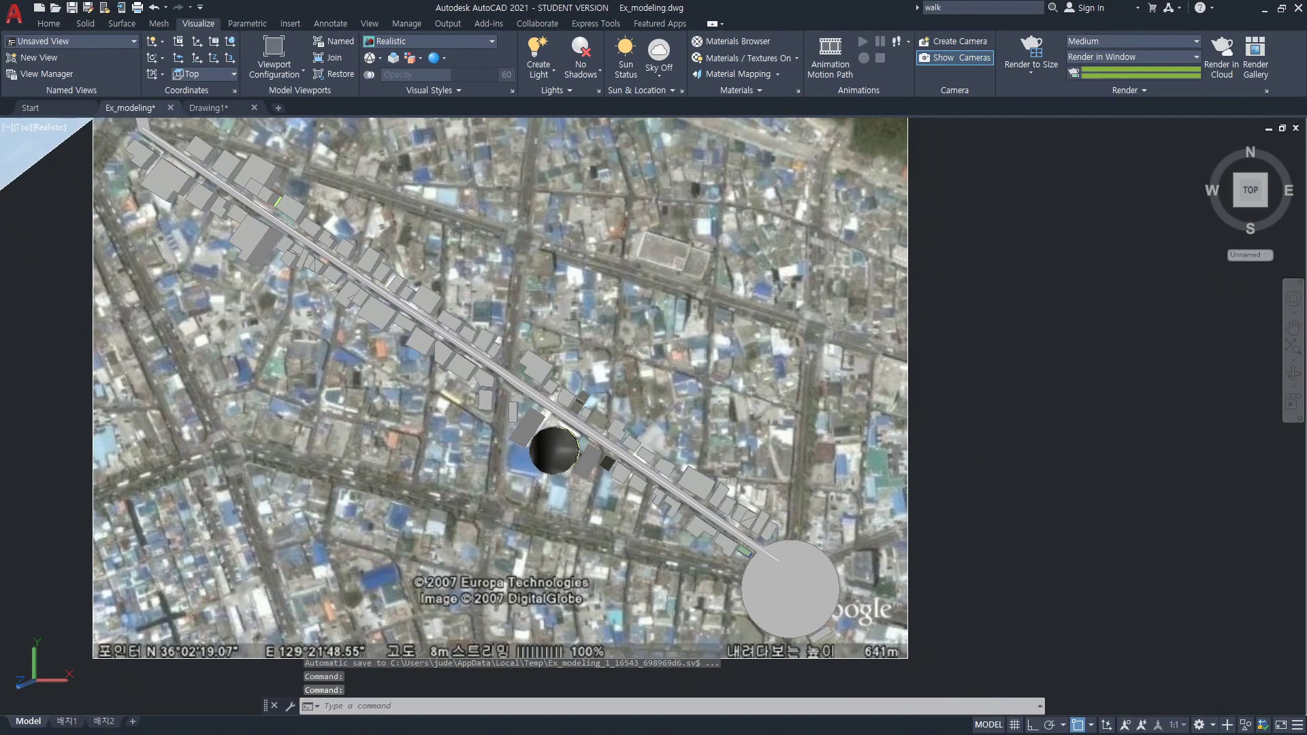
pyautogui.moveTo(812, 467)
pyautogui.keyDown('shift'); pyautogui.mouseDown(button='middle')
pyautogui.moveTo(774, 447)
pyautogui.moveTo(607, 455)
pyautogui.mouseUp(button='middle'); pyautogui.keyUp('shift')
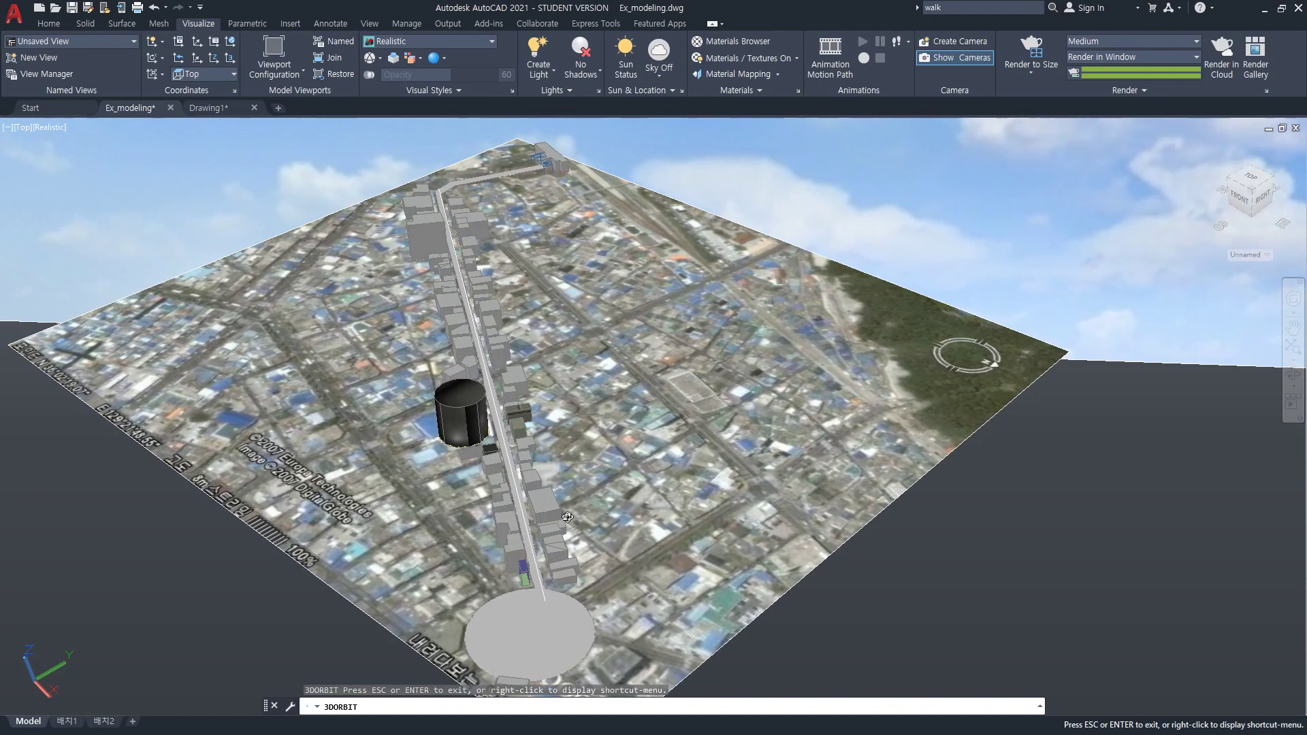
pyautogui.keyDown('shift'); pyautogui.moveTo(568, 517); pyautogui.dragTo(566, 515, button='middle'); pyautogui.keyUp('shift')
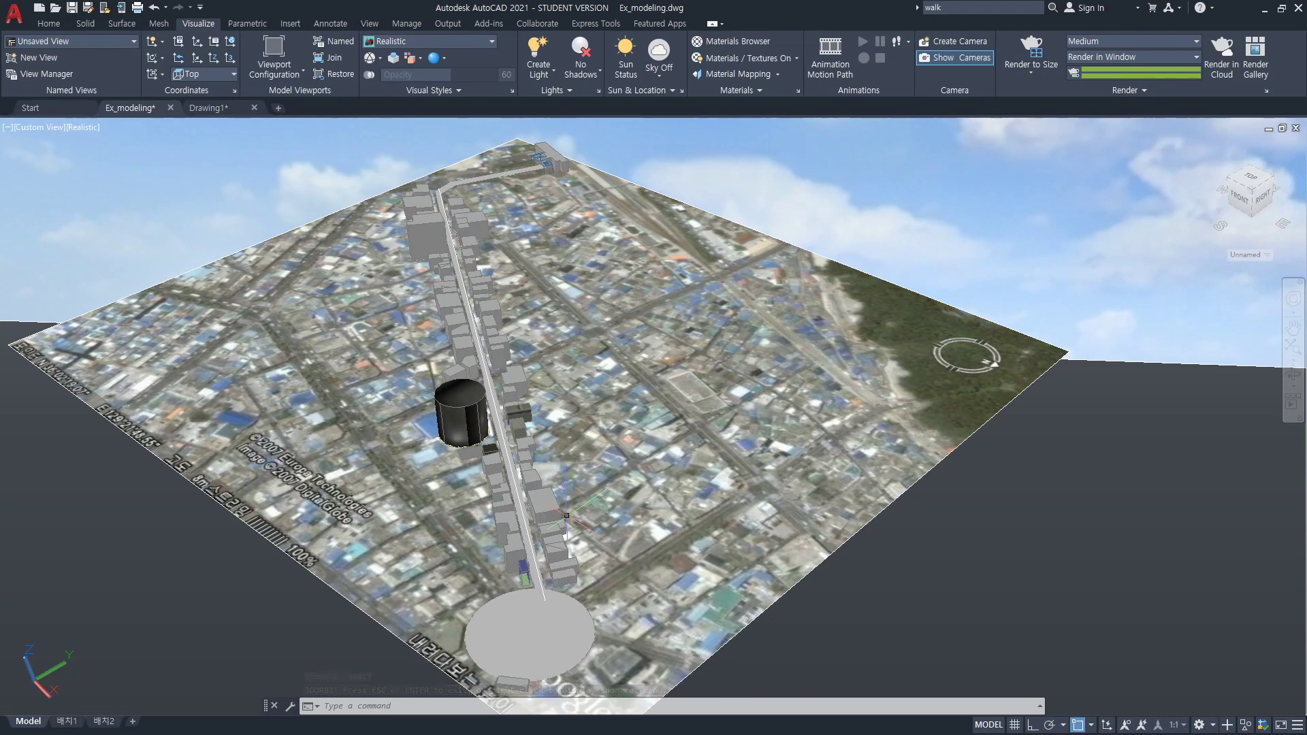
# - Start CAMERA and place the camera at the road's end beside the round plaza
pyautogui.write('camera')
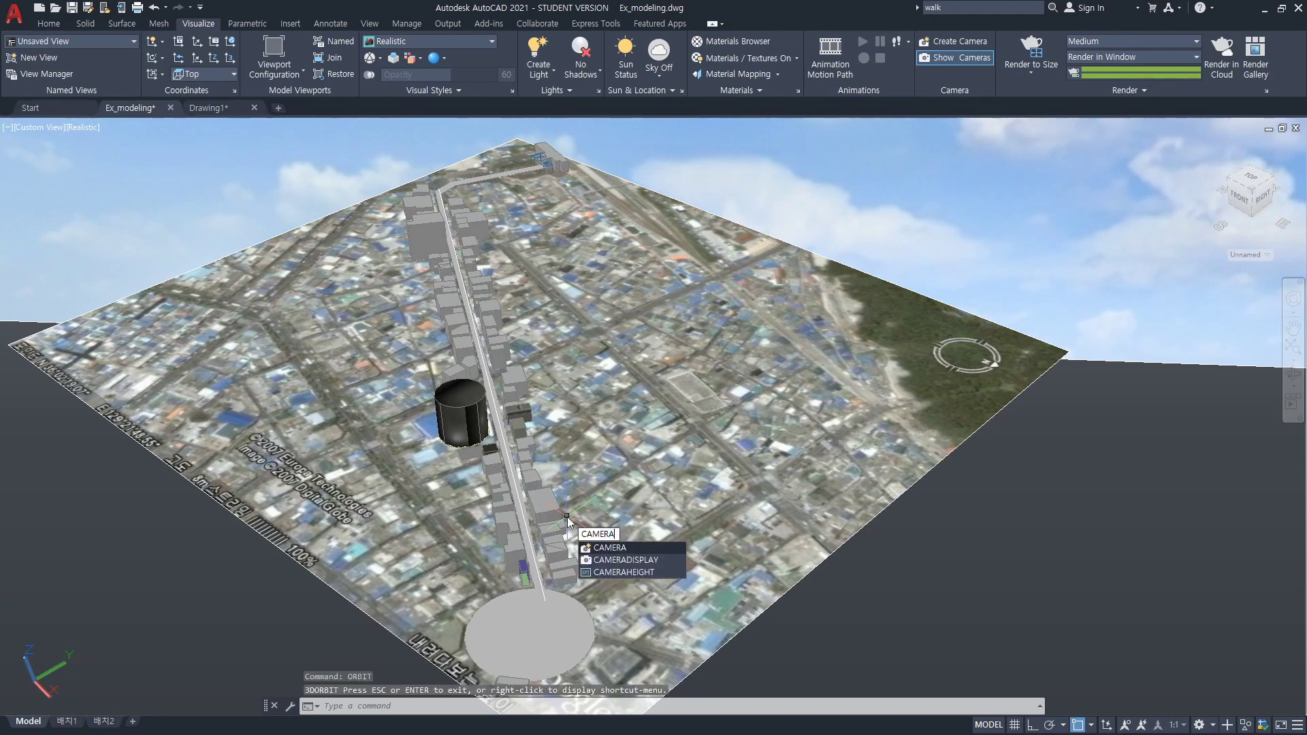
pyautogui.press('Return')
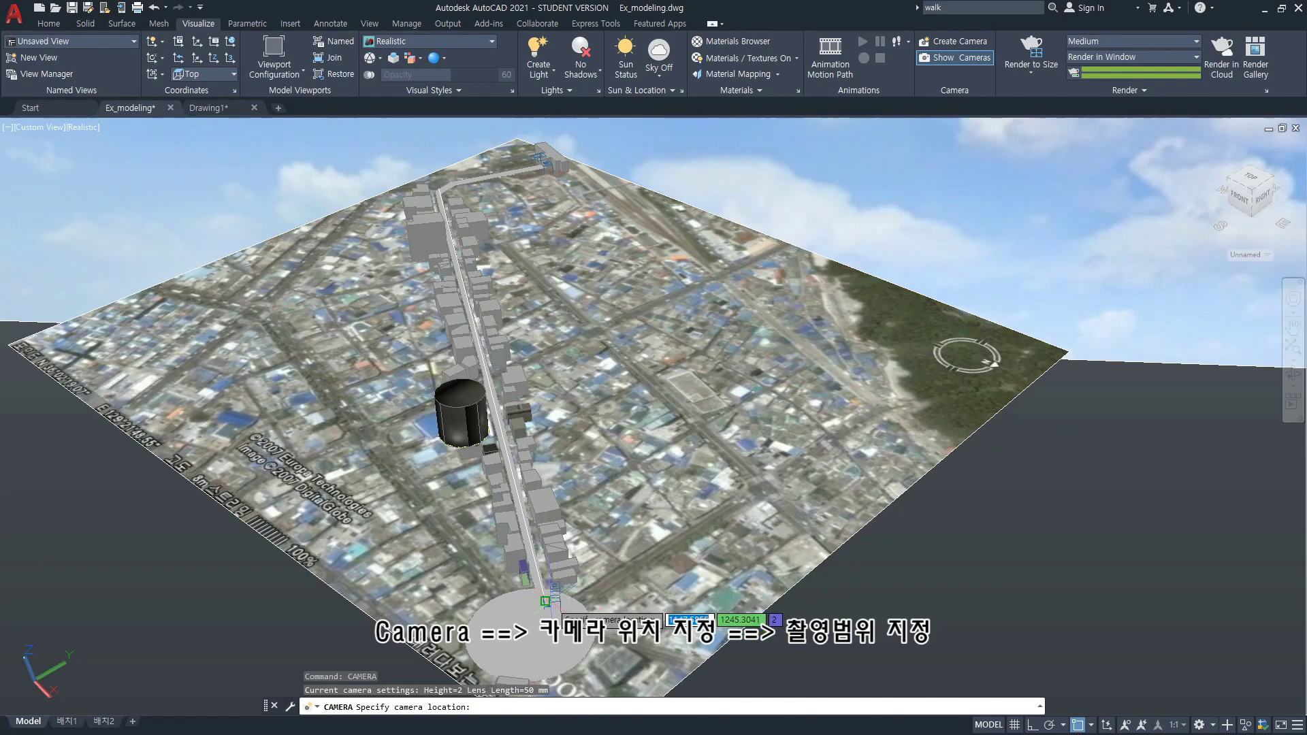
pyautogui.scroll(2, 530, 633)
pyautogui.scroll(2, 530, 633)
pyautogui.scroll(-2, 530, 633)
pyautogui.scroll(2, 556, 558)
pyautogui.moveTo(556, 558); pyautogui.dragTo(541, 565, button='middle')
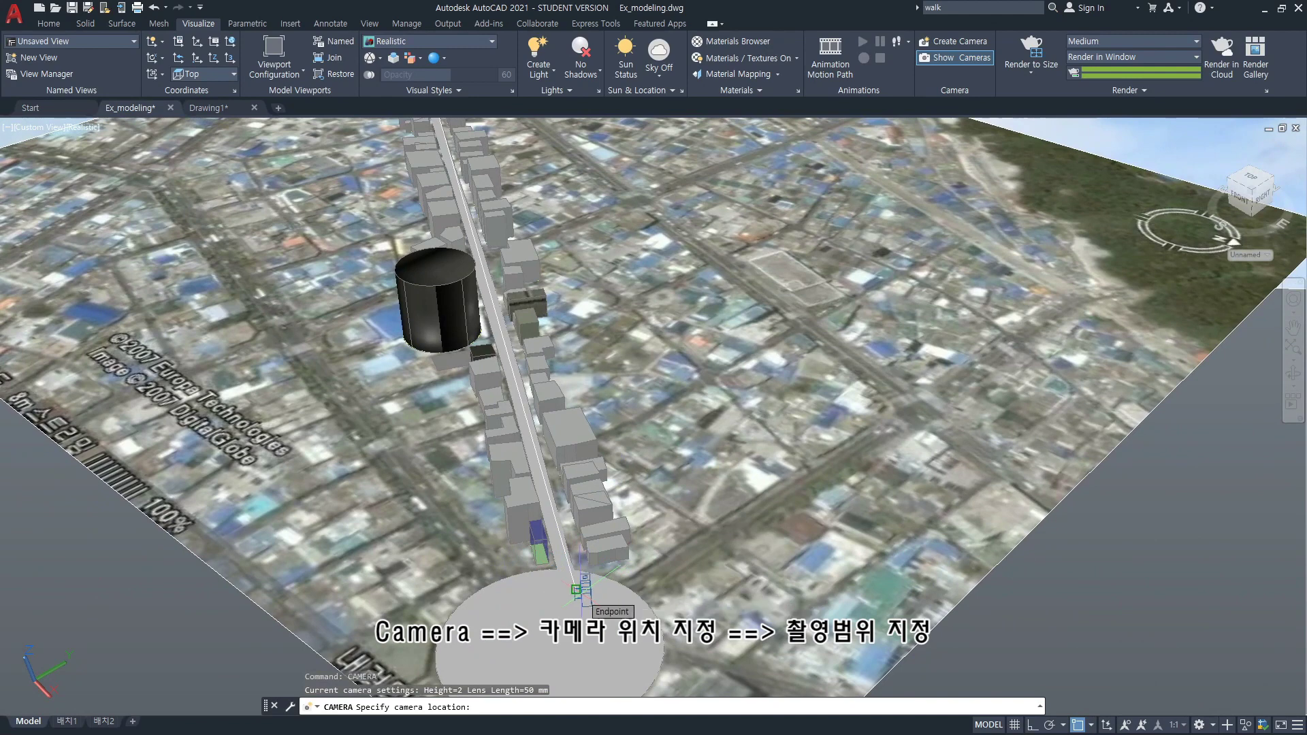
pyautogui.click(576, 590)
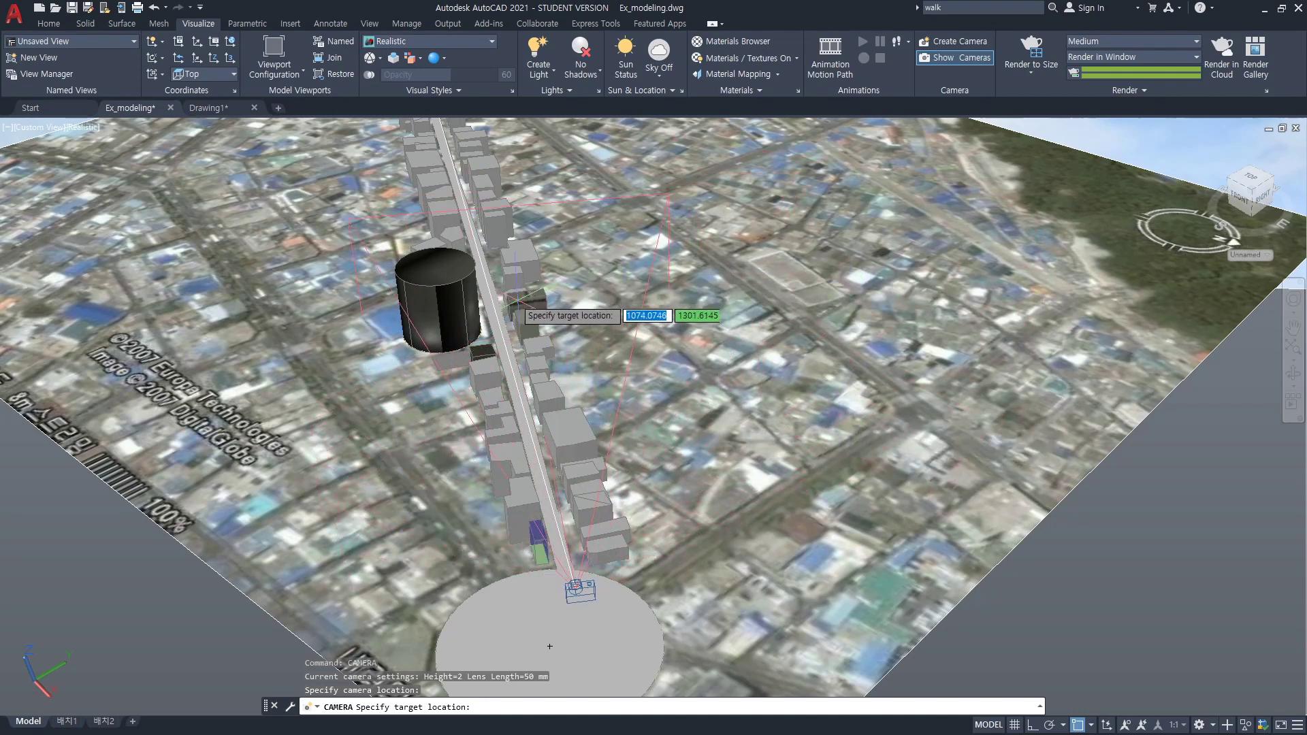
# - Aim the camera at the cylindrical tower's top edge and choose the View option
pyautogui.scroll(5, 516, 301)
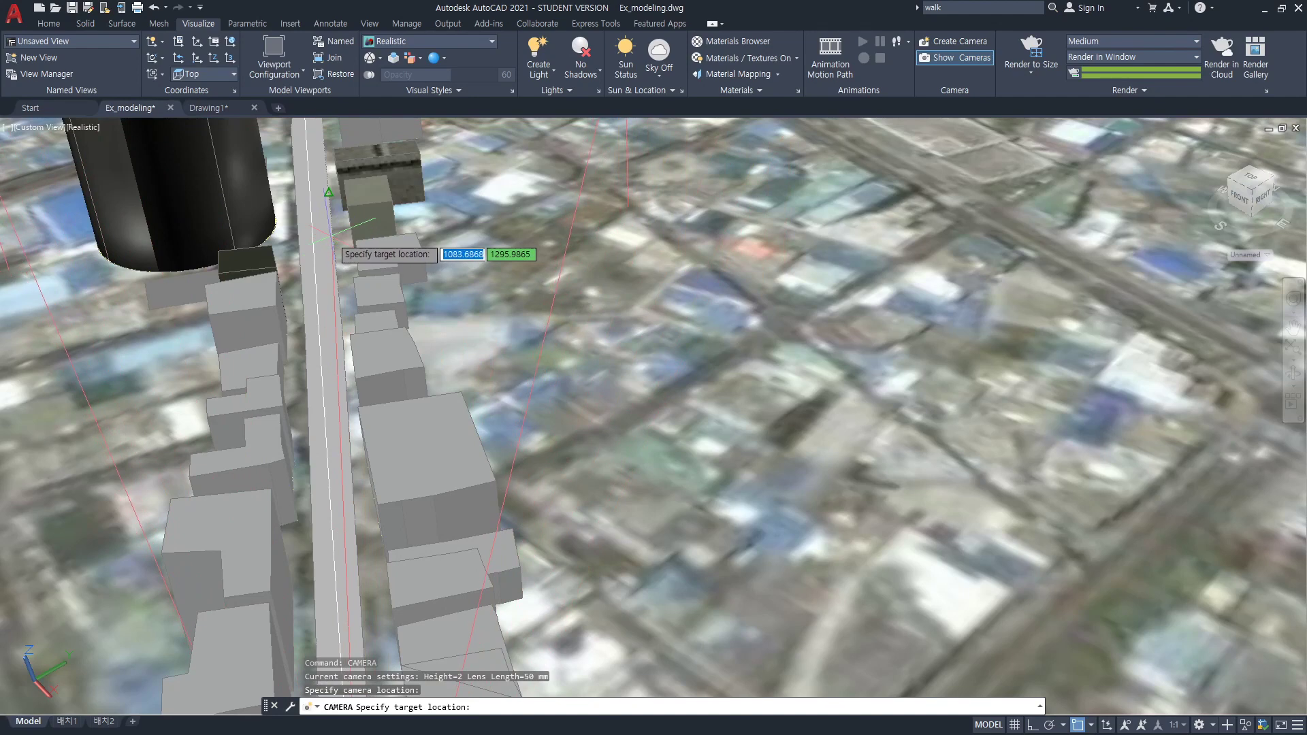
pyautogui.moveTo(333, 242); pyautogui.dragTo(399, 359, button='middle')
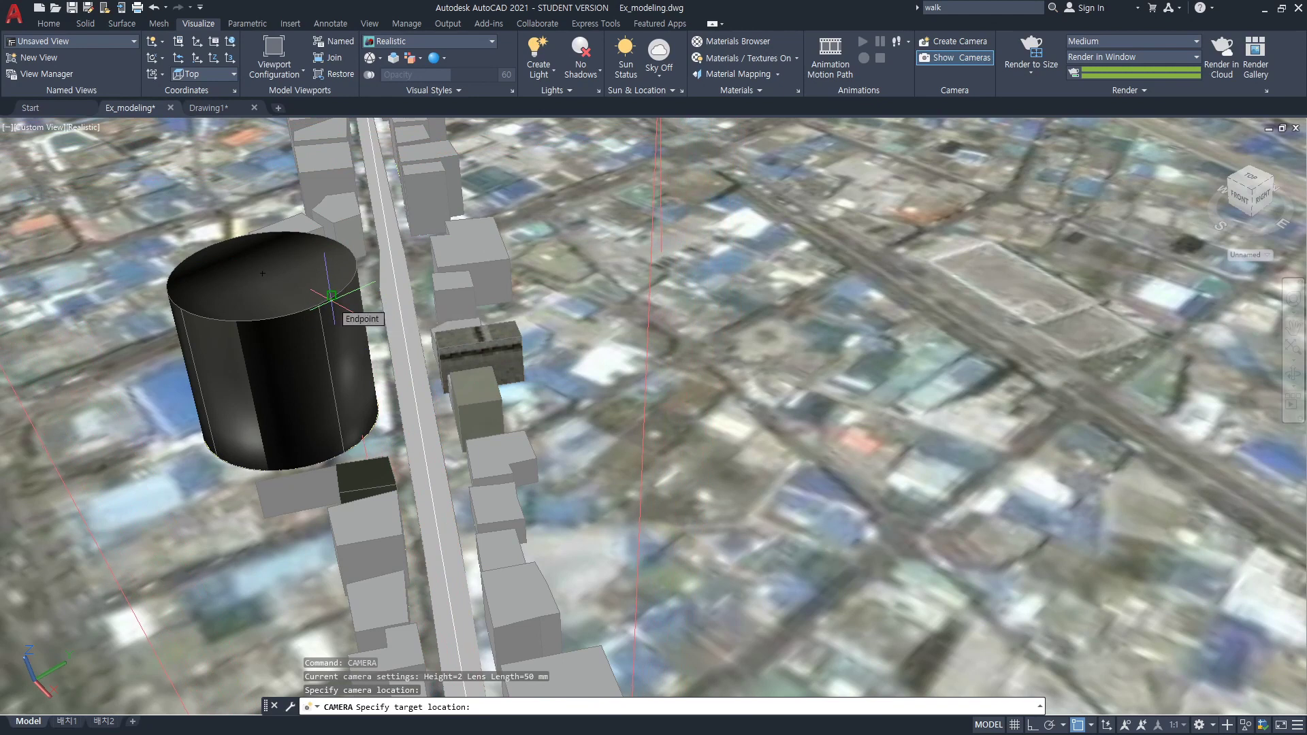
pyautogui.click(332, 298)
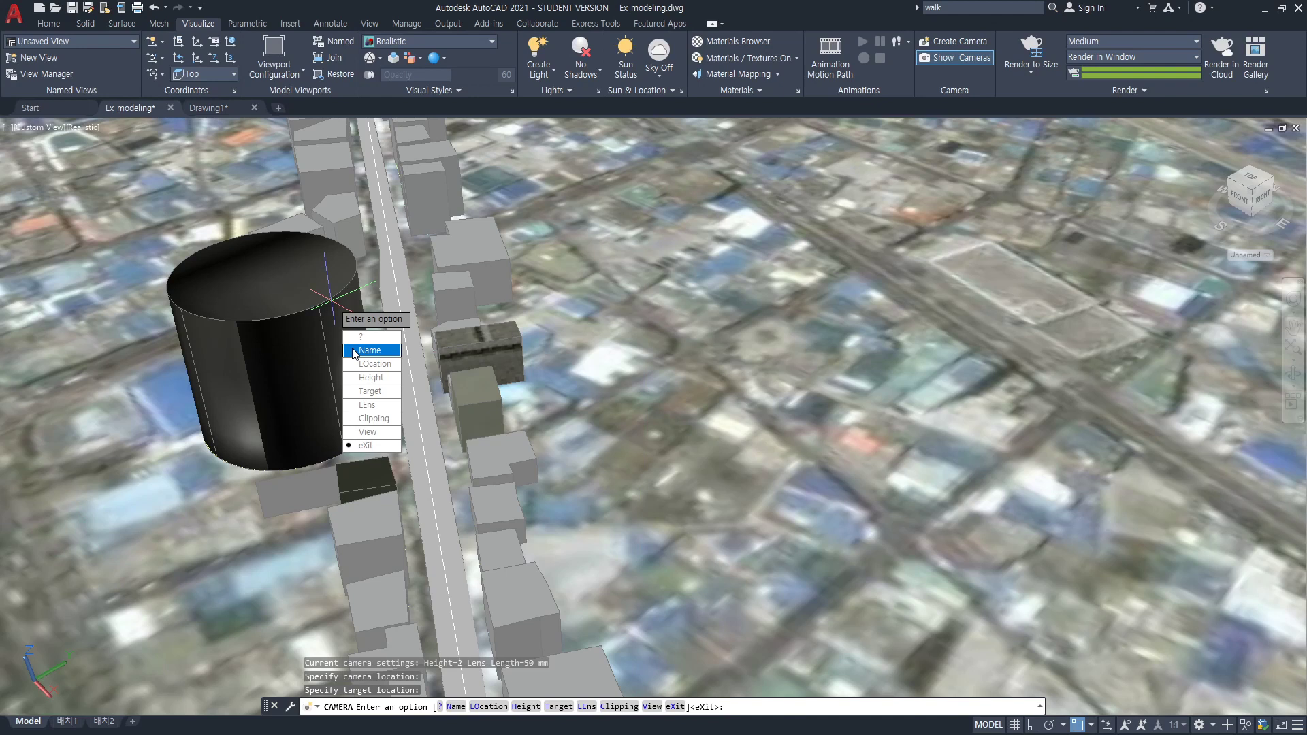
pyautogui.click(367, 432)
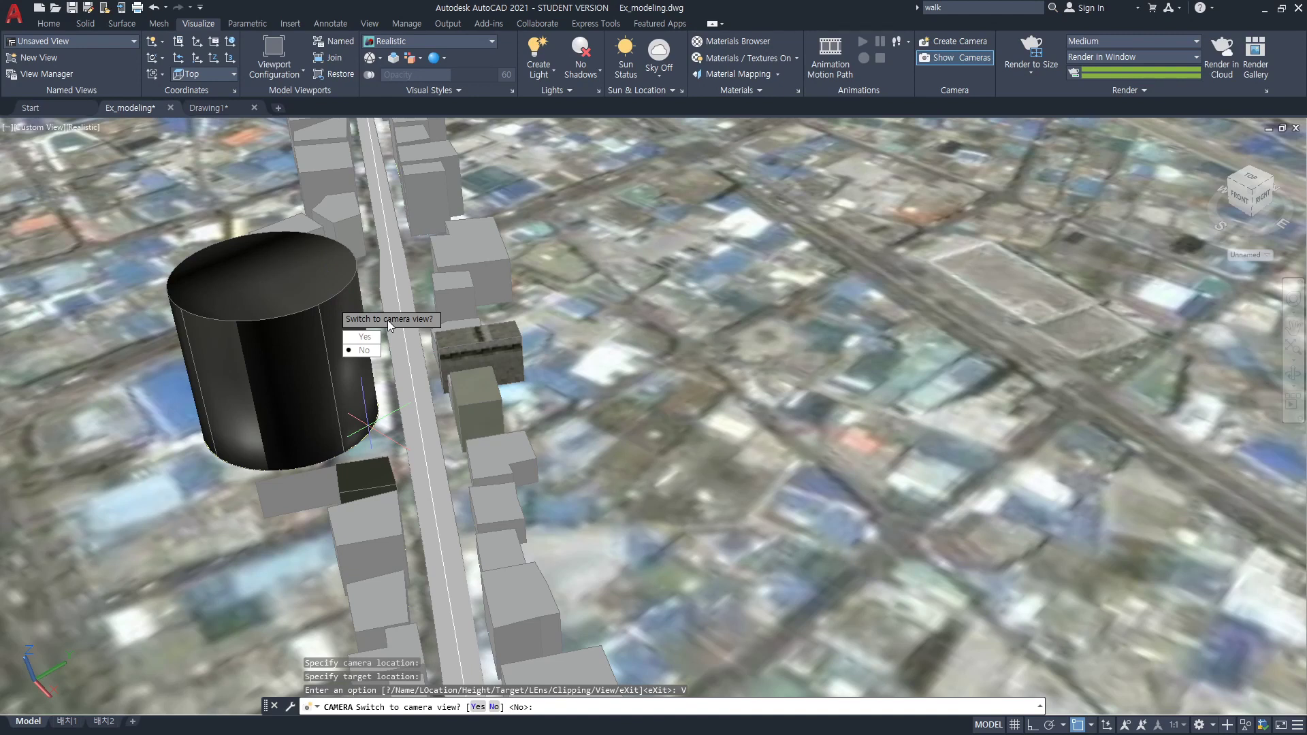
# - Answer Yes to view through Camera2, then enter ANIPATH for a motion path animation
pyautogui.press('Down')
pyautogui.press('Return')
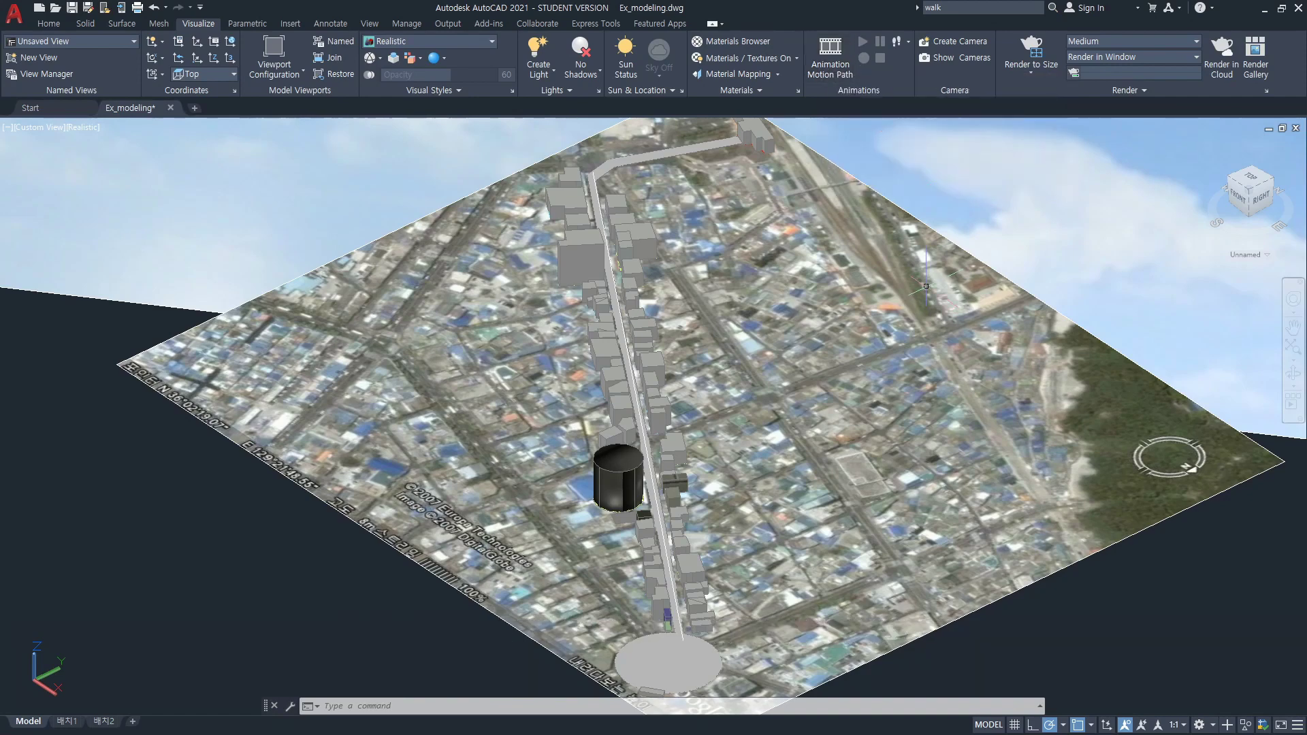
pyautogui.write('anith')
pyautogui.press('Return')
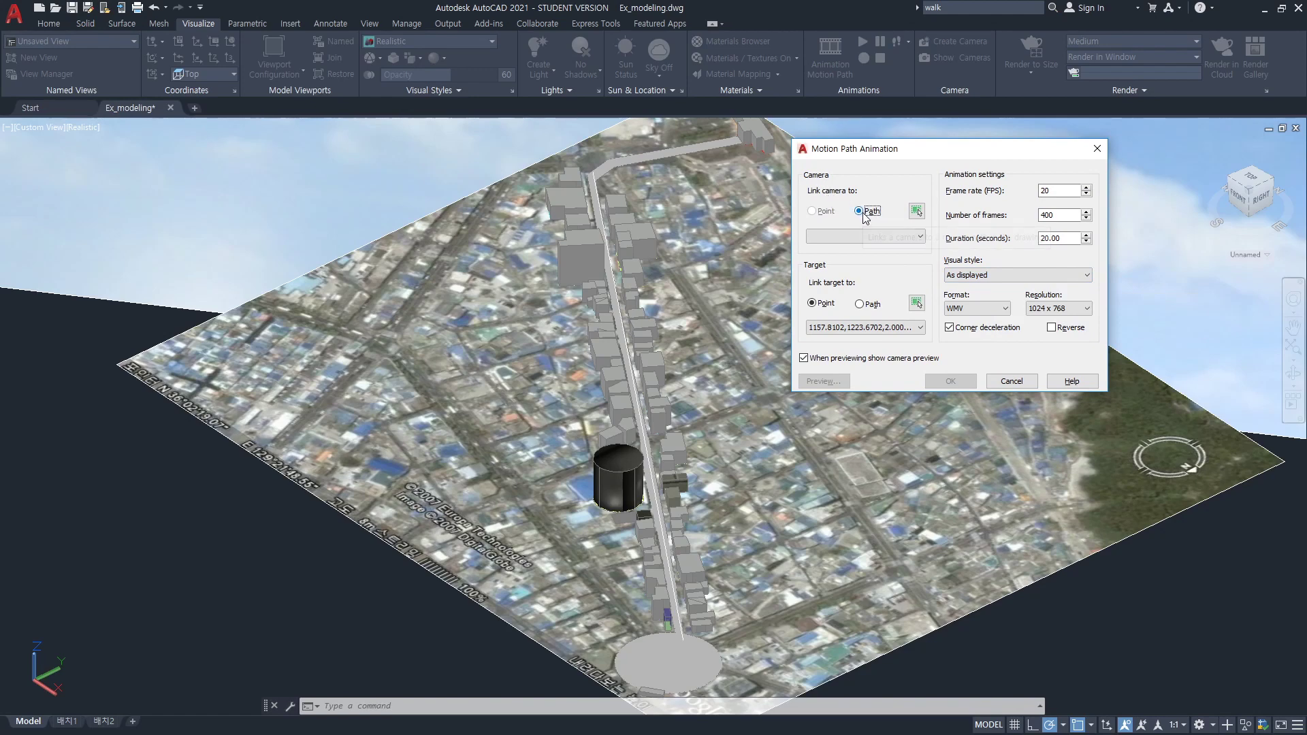
pyautogui.click(1096, 148)
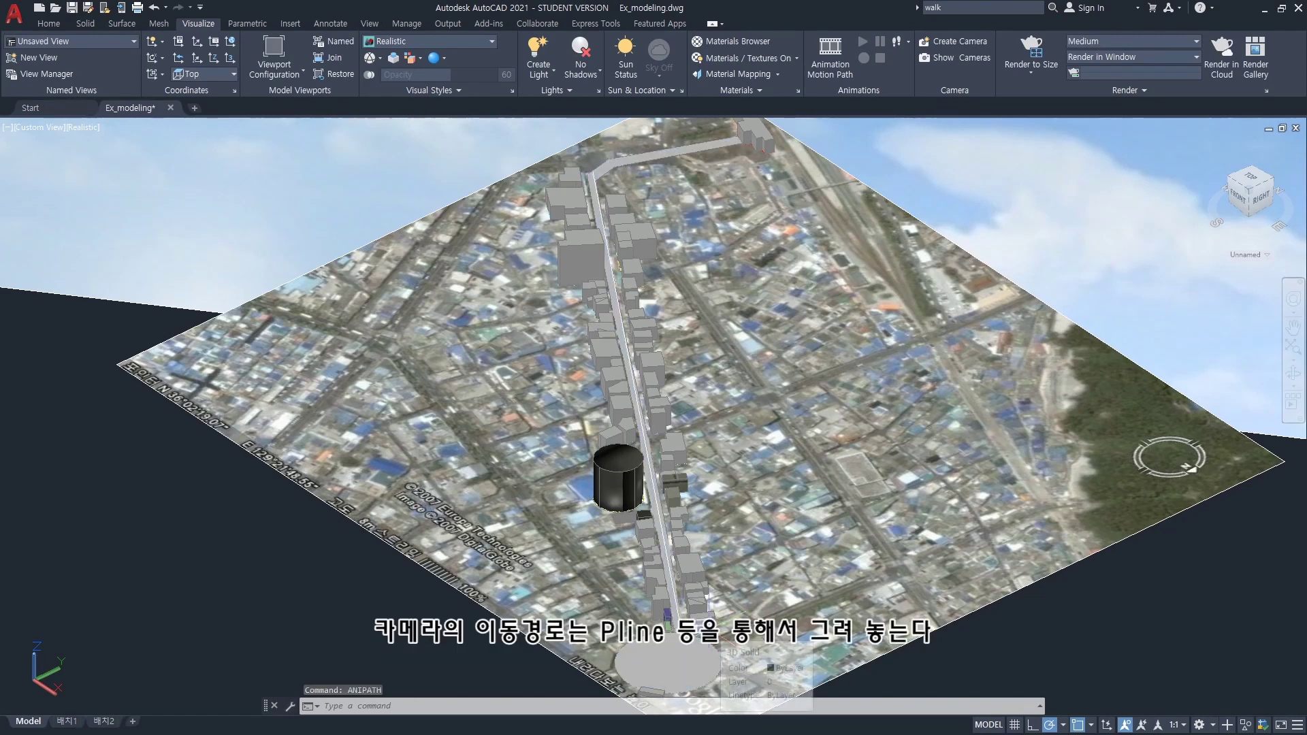
pyautogui.write('orb')
pyautogui.keyDown('shift'); pyautogui.moveTo(732, 646); pyautogui.dragTo(684, 554, button='middle'); pyautogui.keyUp('shift')
# - Zoom in to inspect the street path polyline, selecting it and then clearing the selection
pyautogui.scroll(3, 648, 496)
pyautogui.scroll(2, 648, 496)
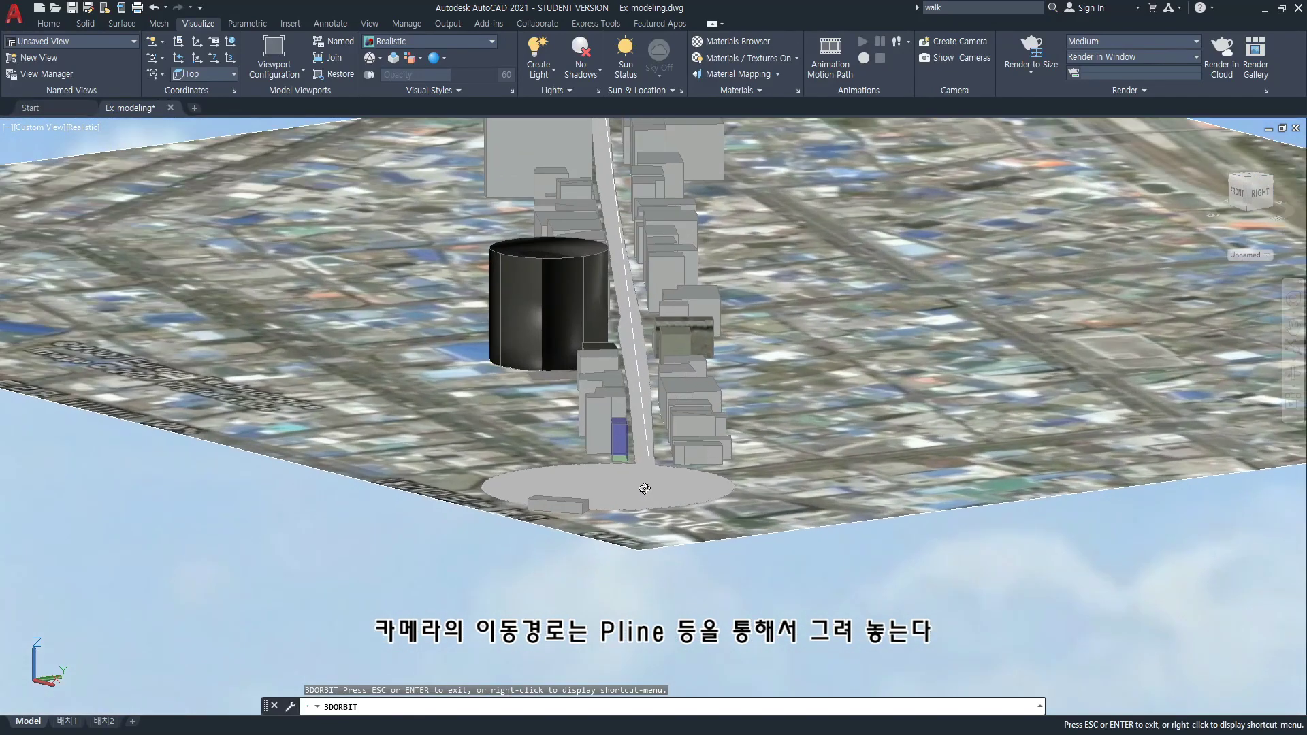
pyautogui.scroll(2, 643, 494)
pyautogui.scroll(2, 629, 442)
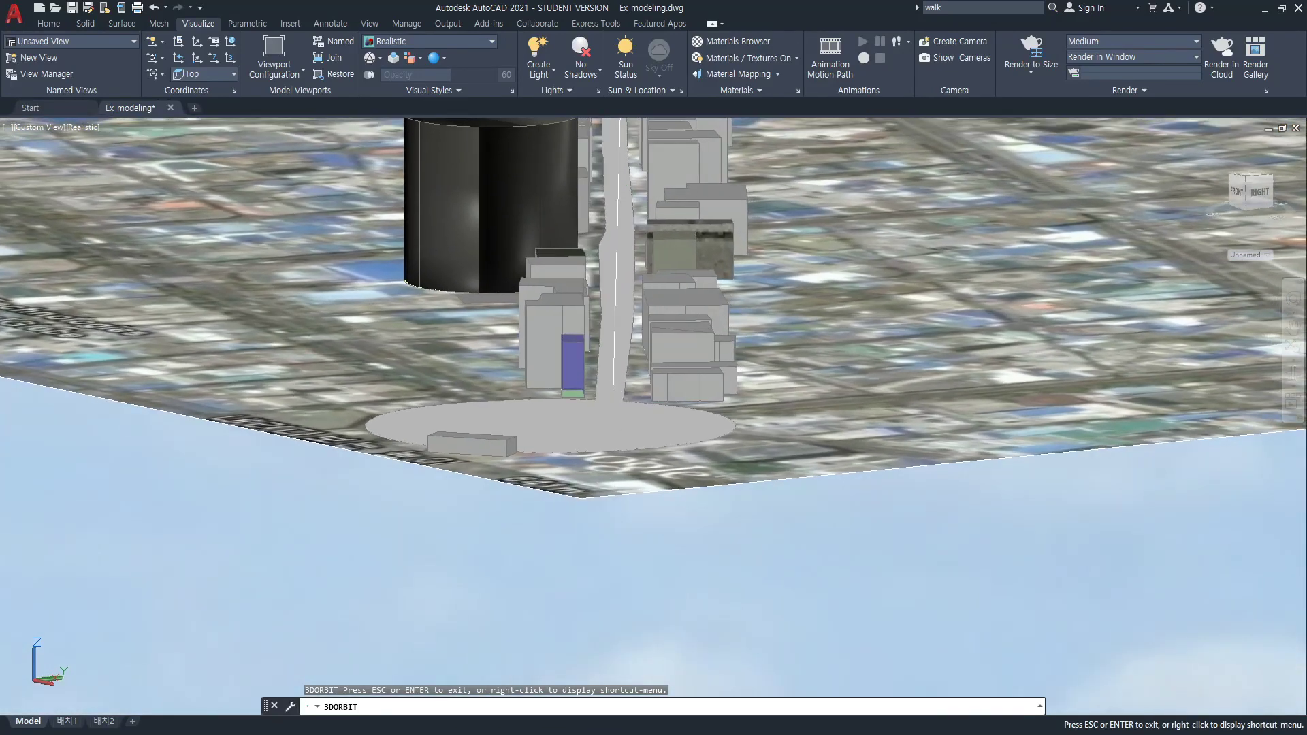
pyautogui.press('Escape')
pyautogui.click(612, 390)
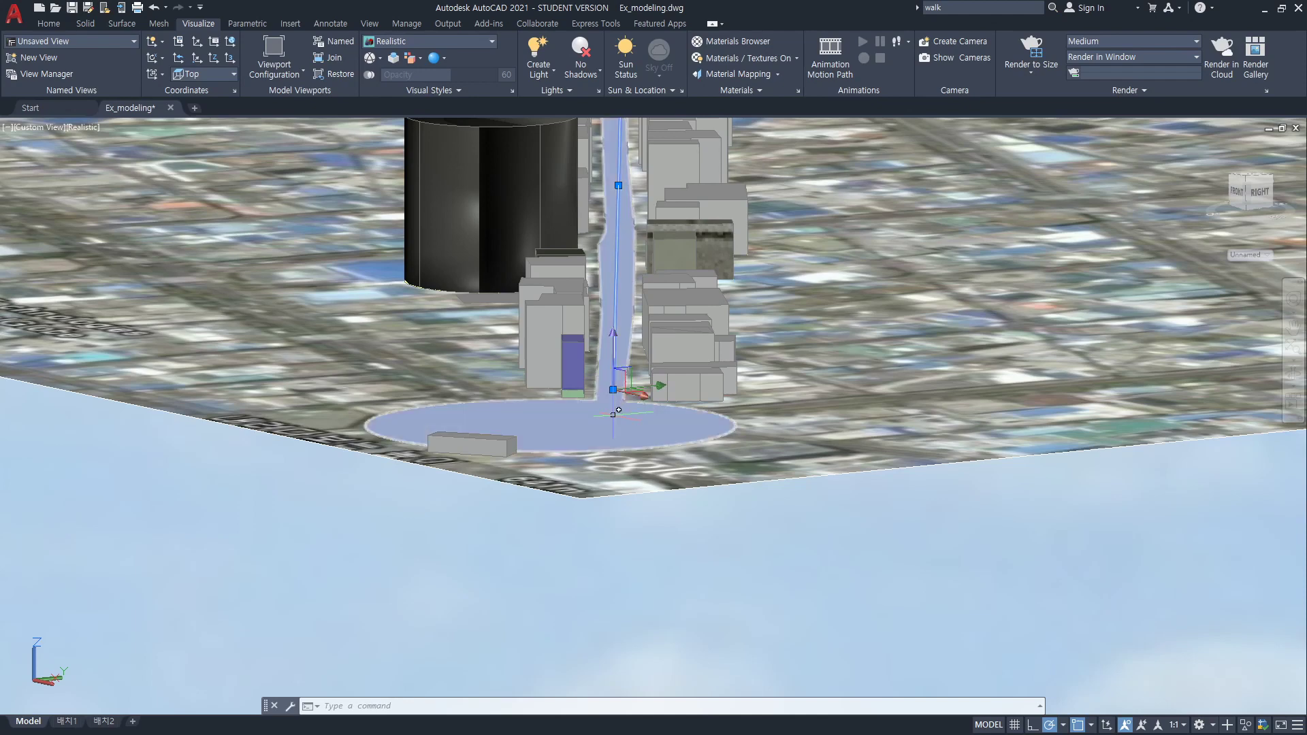
pyautogui.scroll(-5, 623, 338)
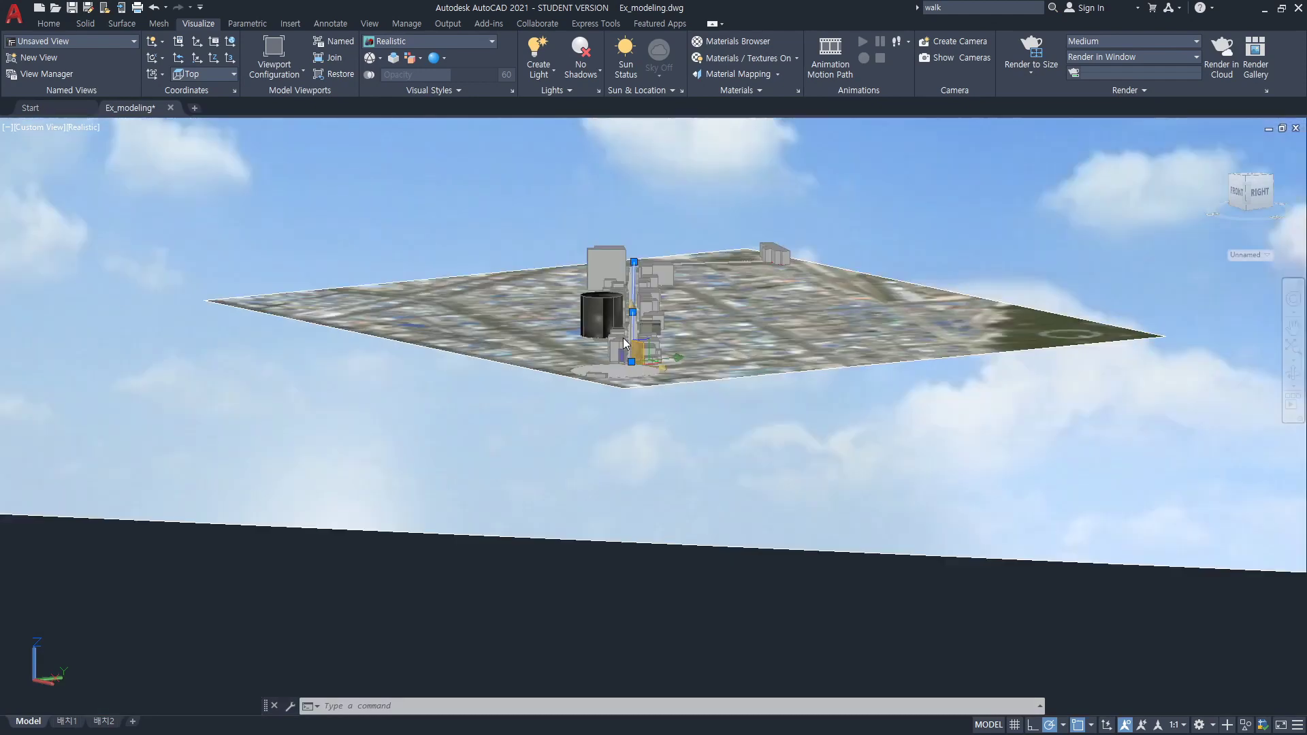
pyautogui.click(622, 420)
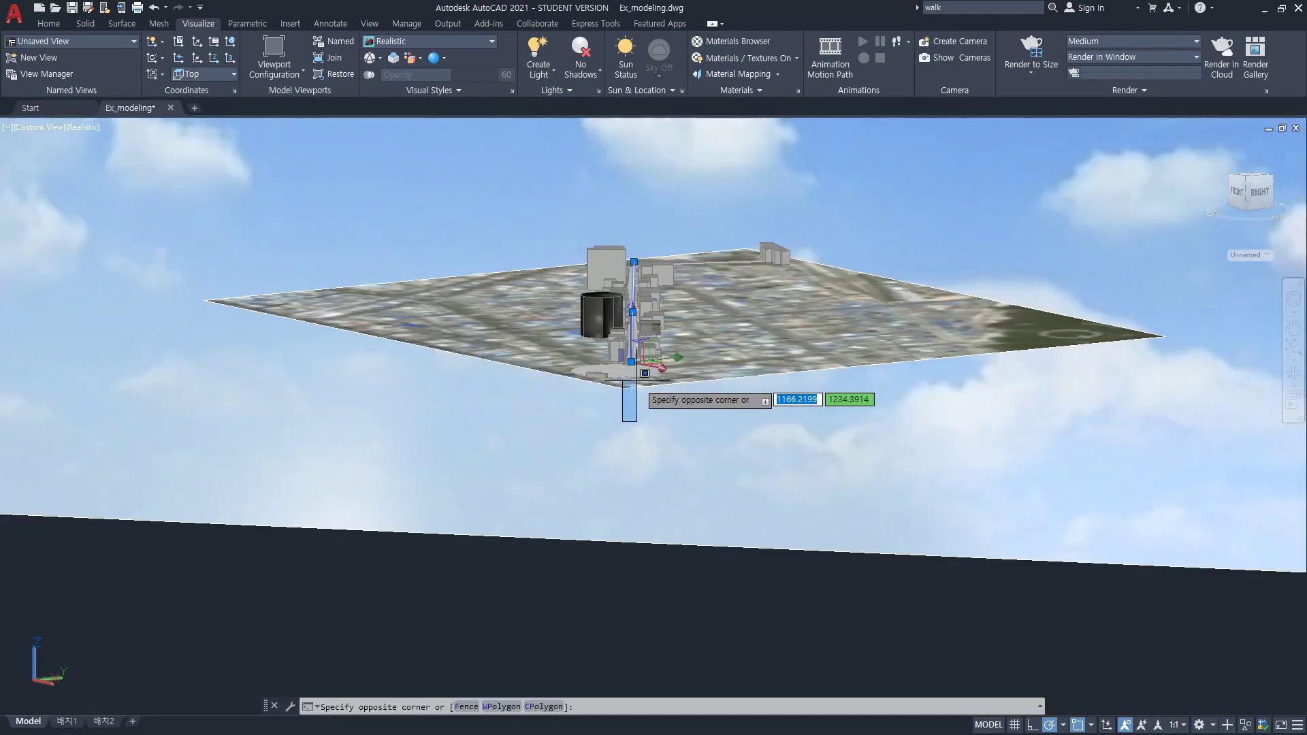
pyautogui.press('Escape')
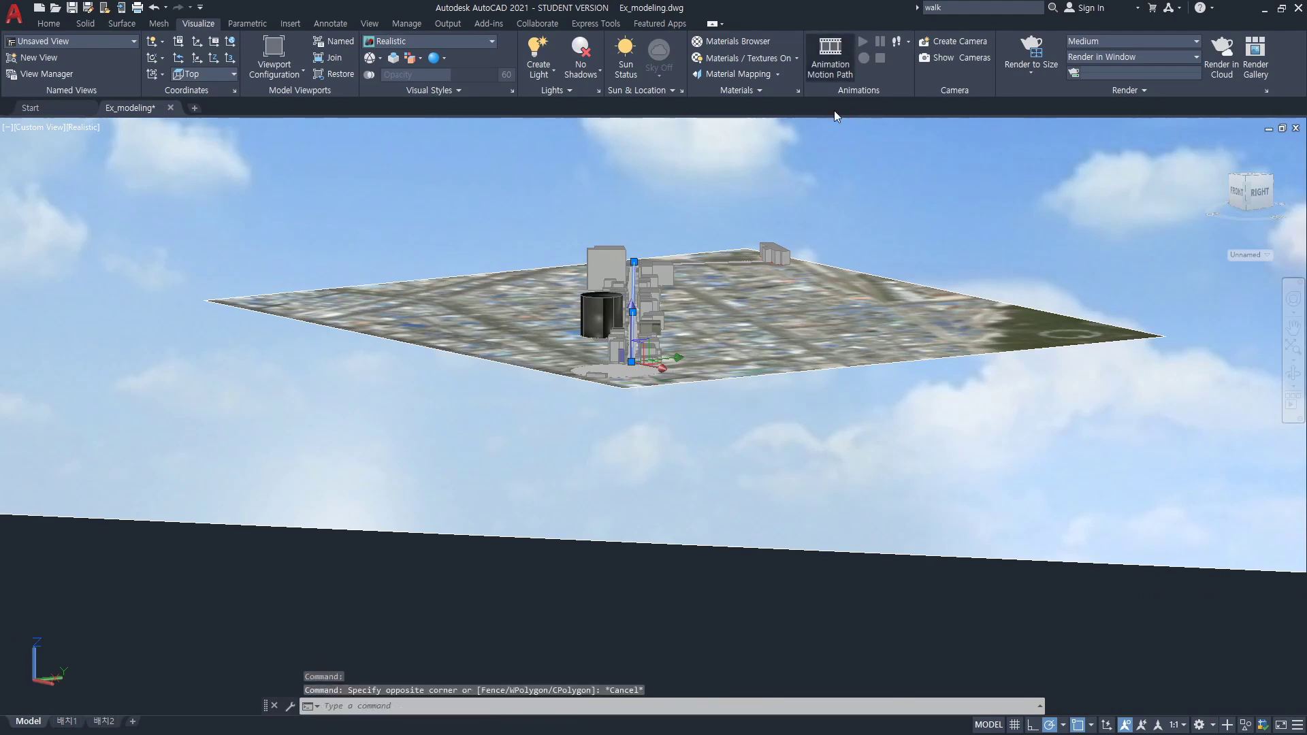
# - Open the Motion Path Animation settings and start picking the camera path in the drawing
pyautogui.click(826, 74)
pyautogui.press('Escape')
pyautogui.click(827, 63)
pyautogui.click(814, 178)
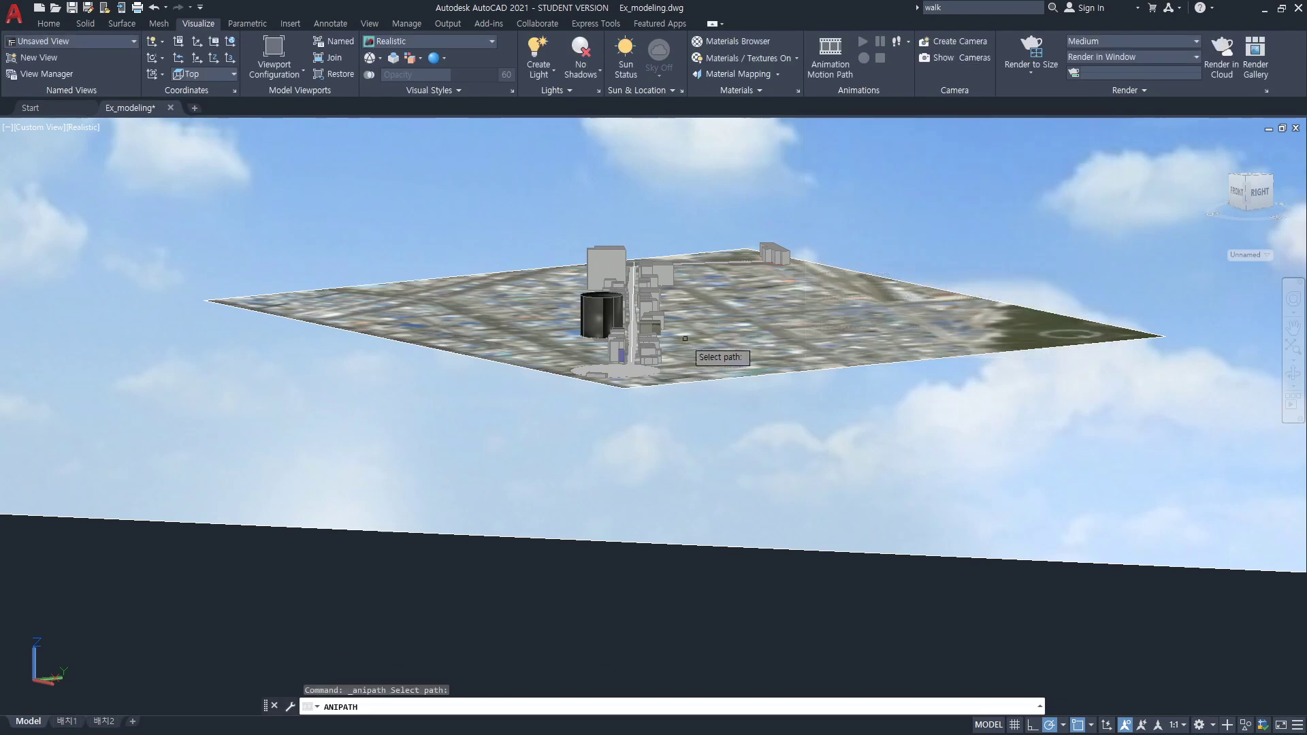
# - Select the street polyline as the camera path and accept the name Path1
pyautogui.scroll(3, 646, 354)
pyautogui.scroll(2, 639, 334)
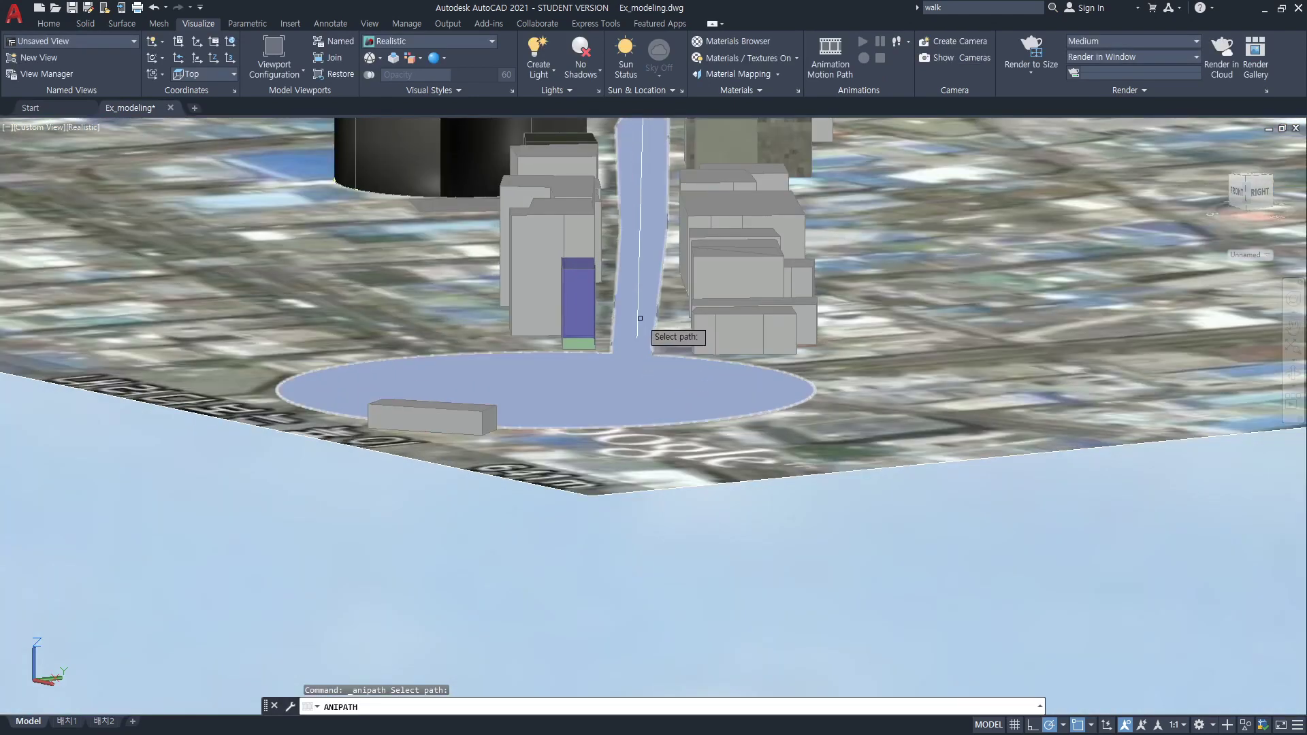
pyautogui.click(637, 318)
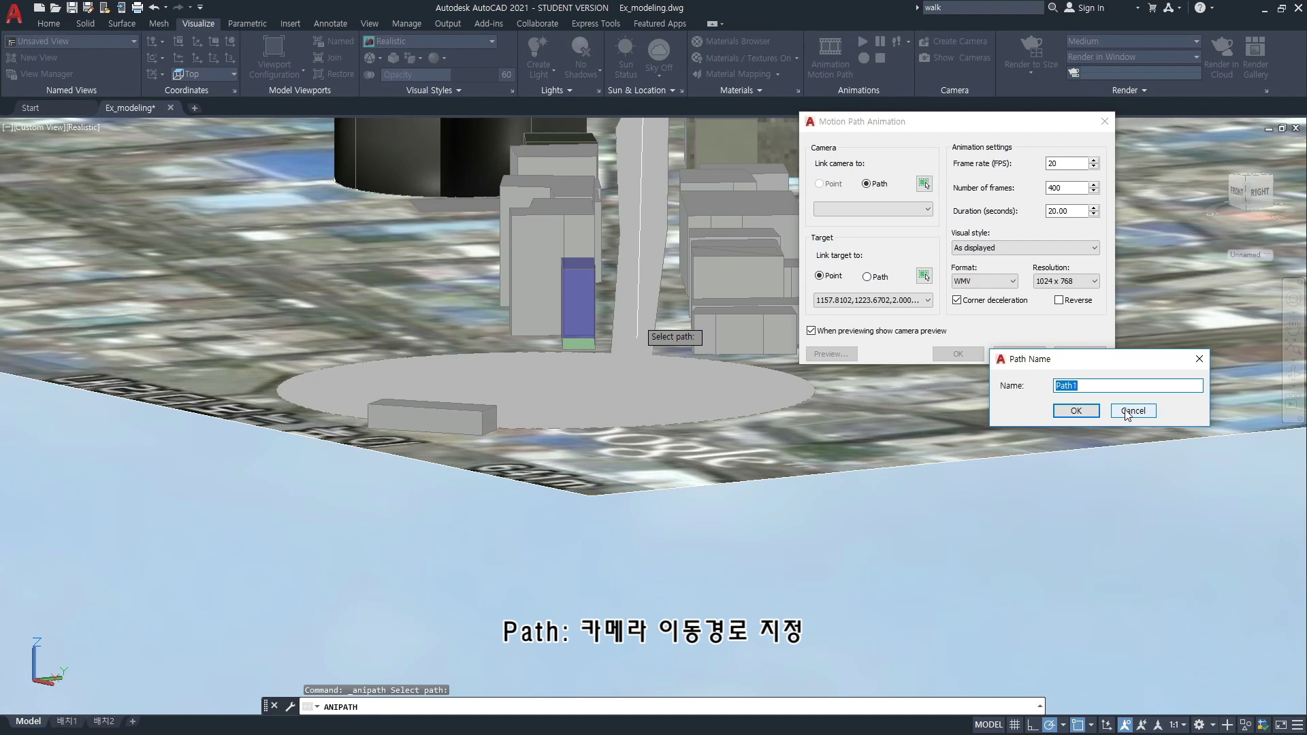
pyautogui.click(1076, 410)
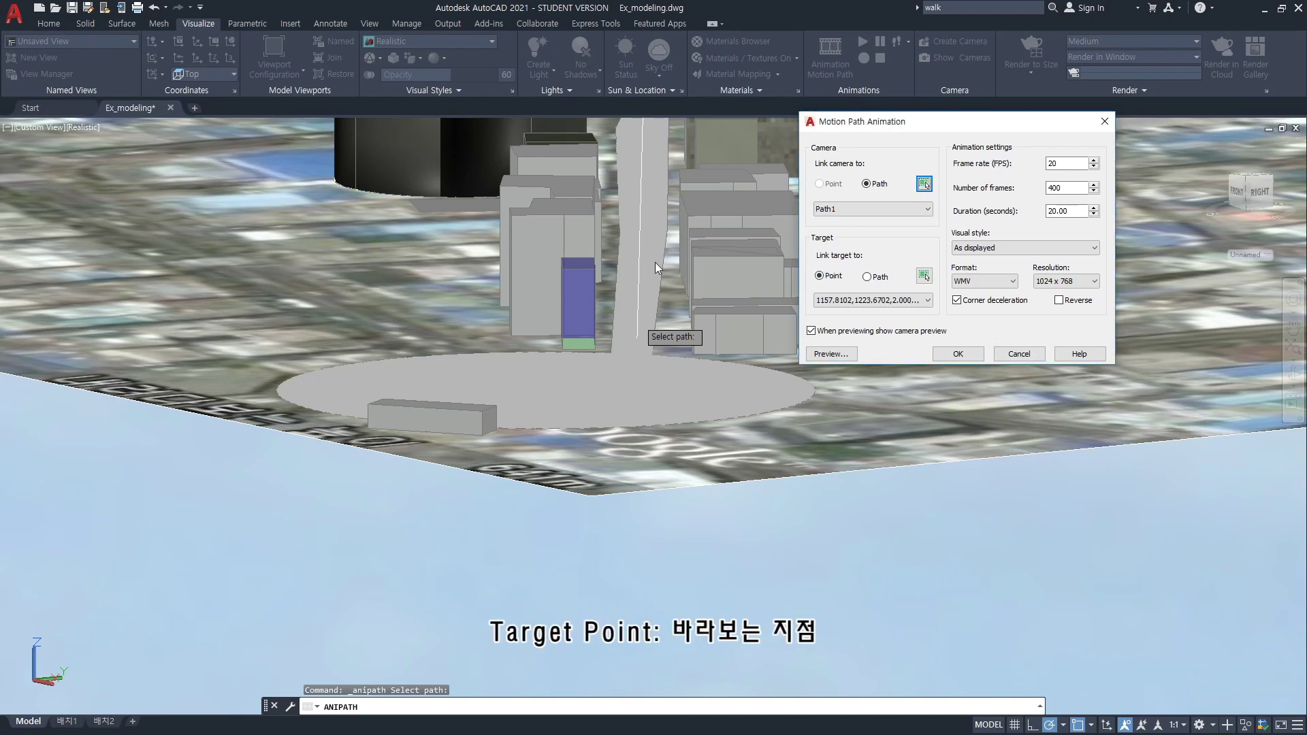
# - Set the camera target at the path's far endpoint with its default name, then review formats
pyautogui.click(923, 275)
pyautogui.moveTo(653, 177); pyautogui.dragTo(617, 625, button='middle')
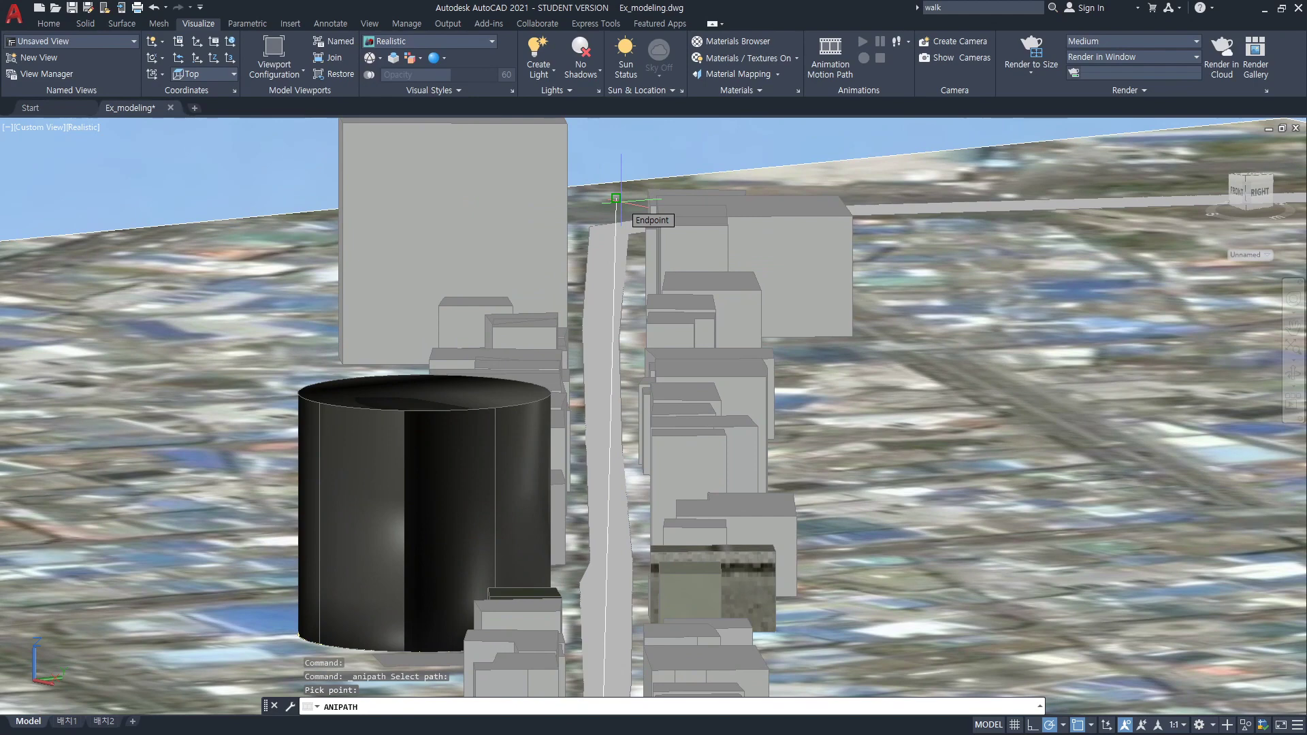
pyautogui.click(616, 199)
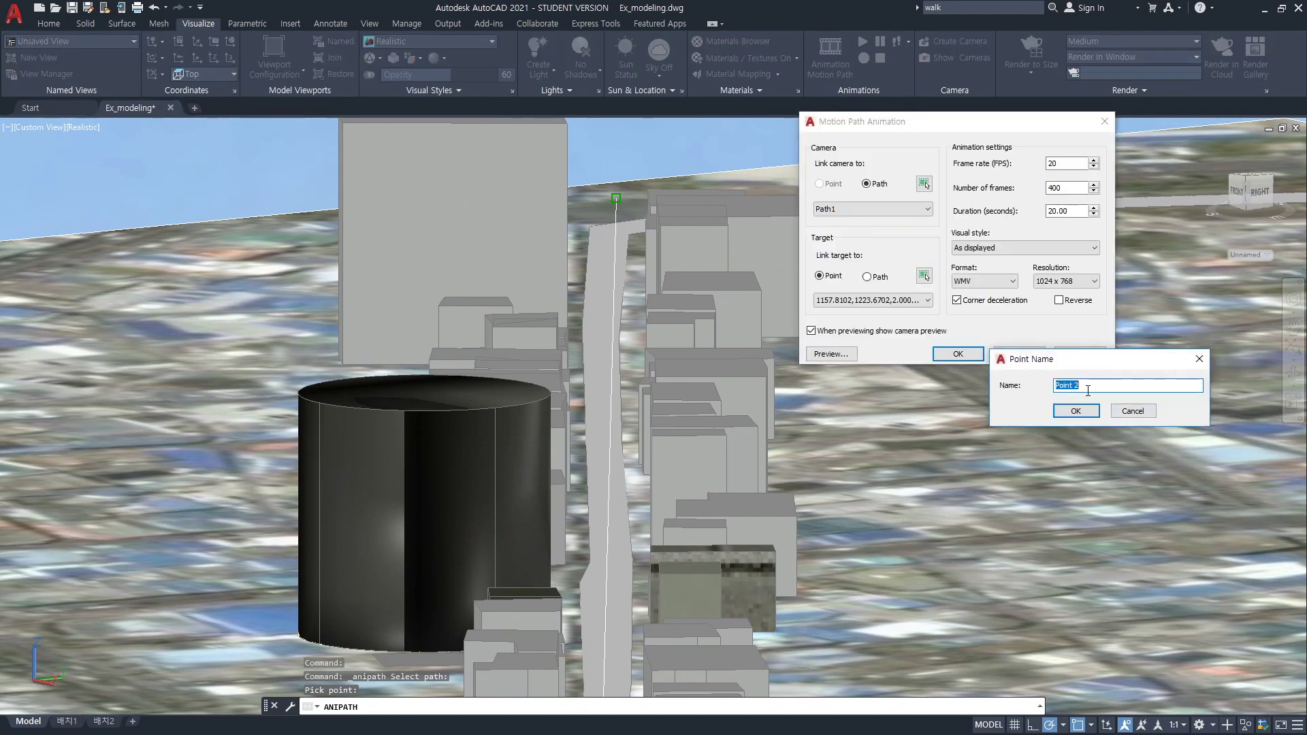
pyautogui.click(1075, 410)
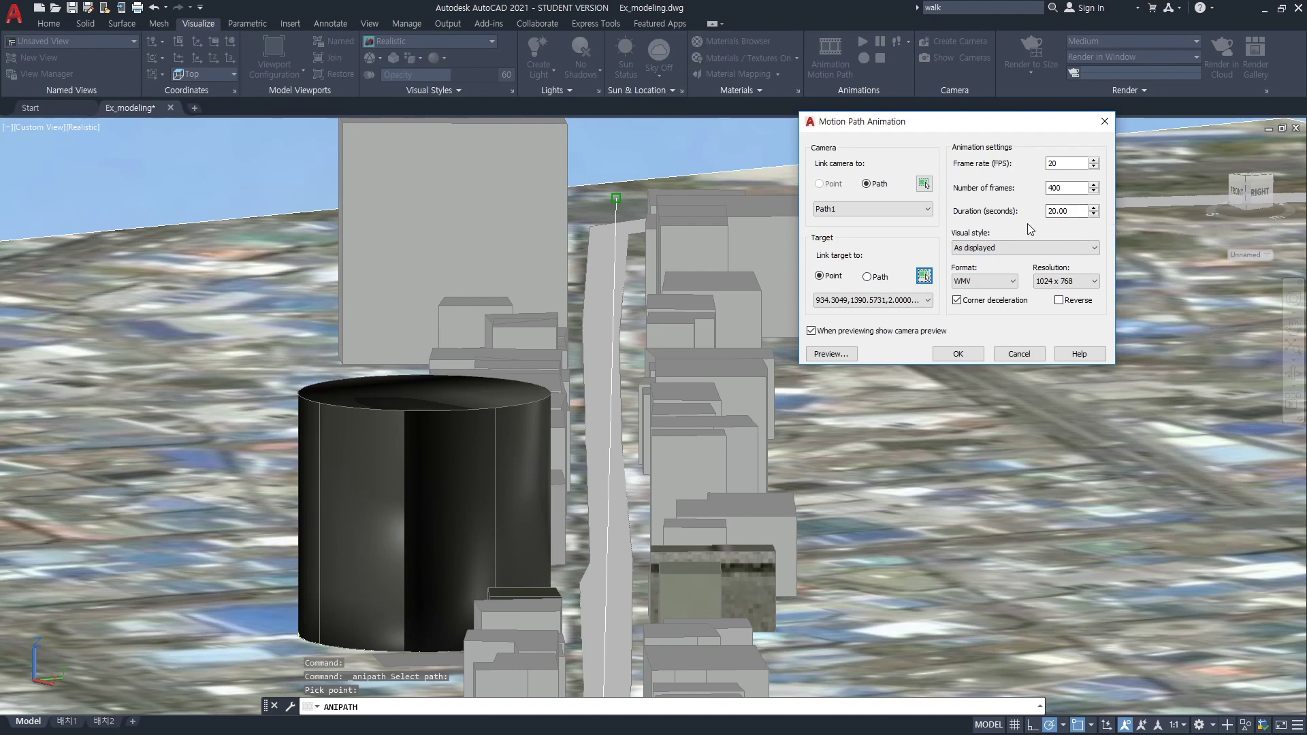
pyautogui.click(1008, 283)
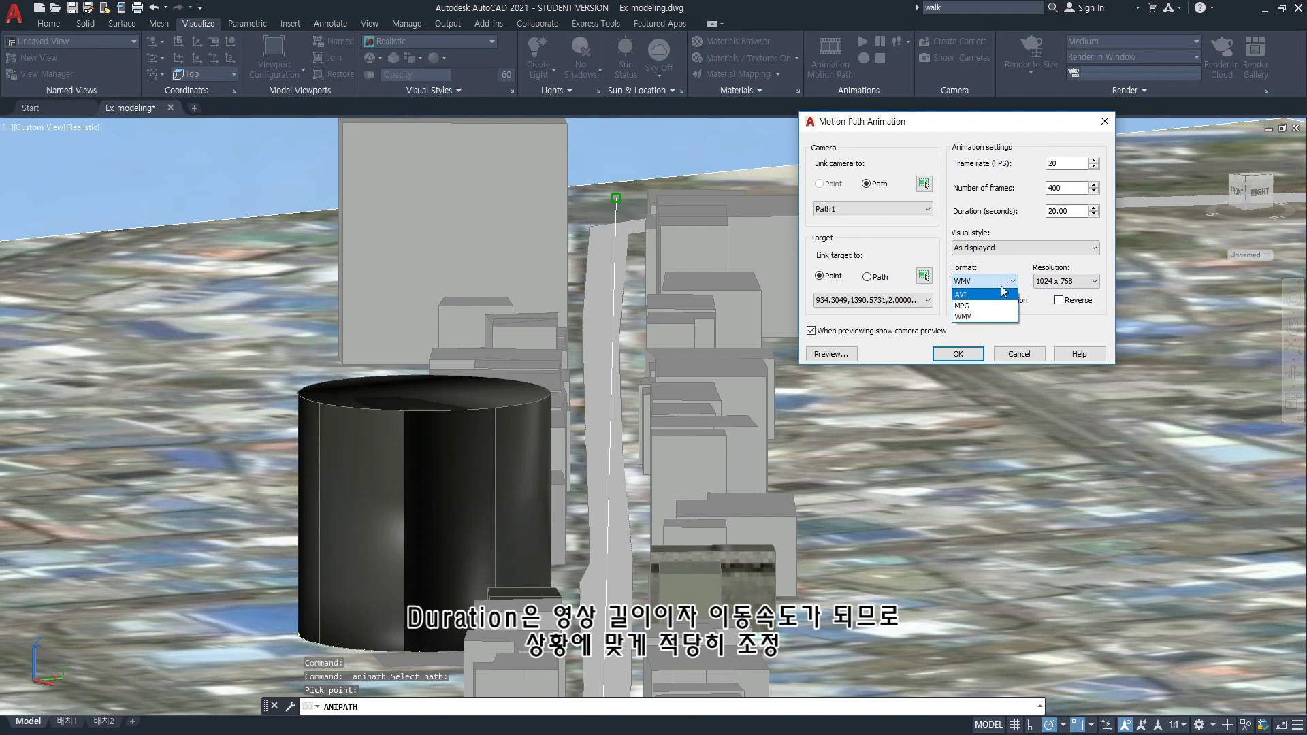
# - Keep the video format at WMV and the resolution at 1024 x 768
pyautogui.click(1021, 274)
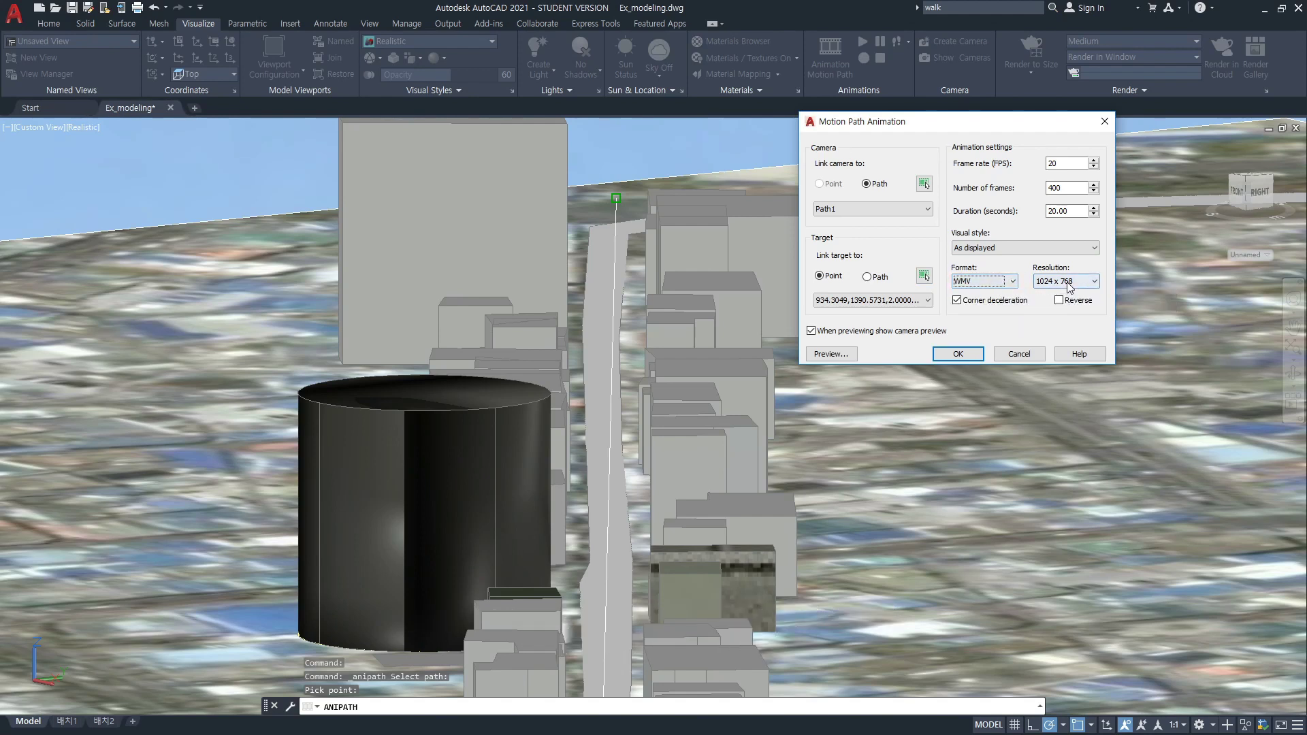
pyautogui.click(1093, 283)
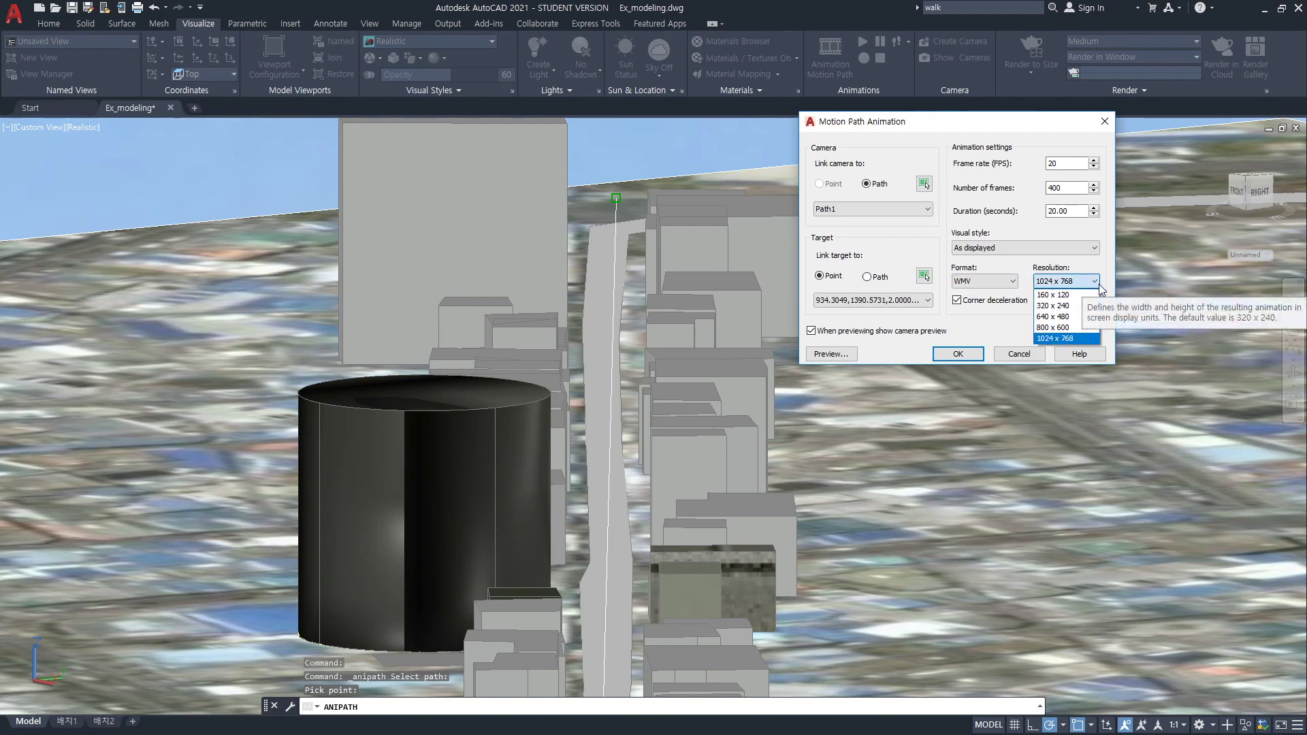
pyautogui.click(1096, 288)
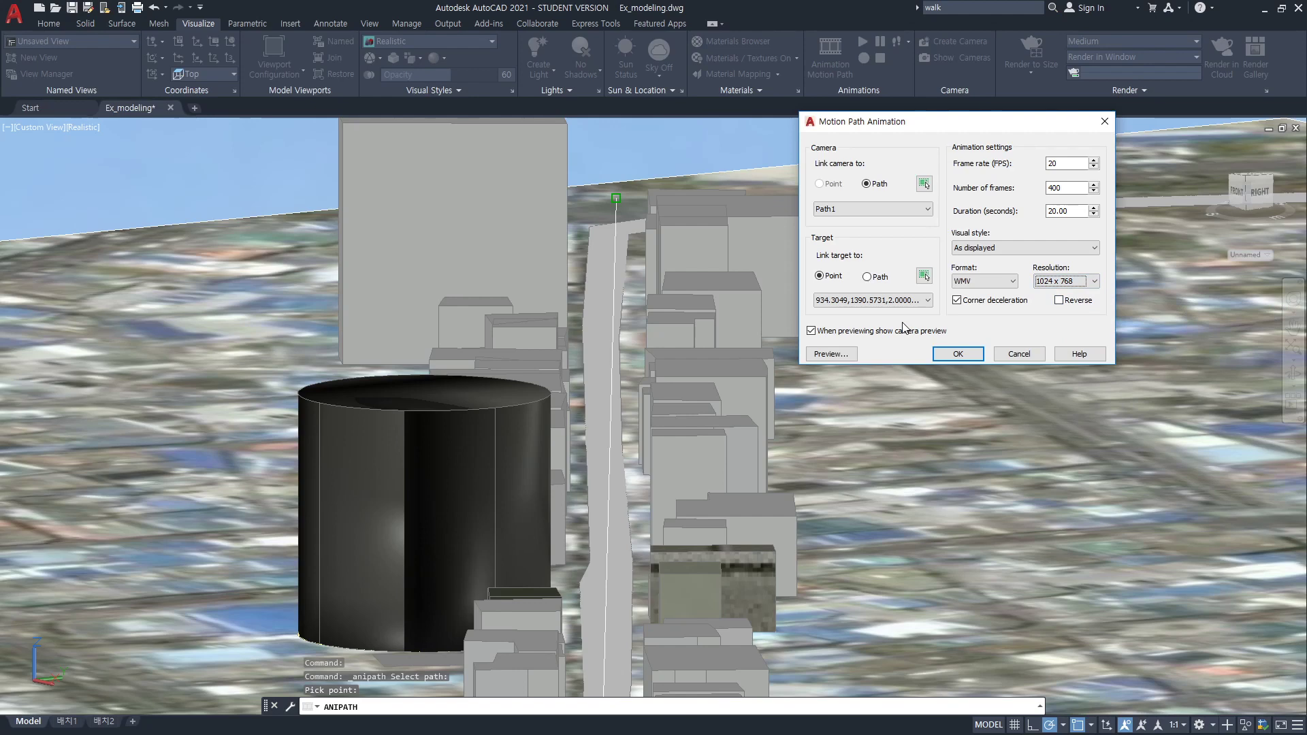
# - Preview the camera walk along the path, then confirm the animation settings with OK
pyautogui.click(848, 353)
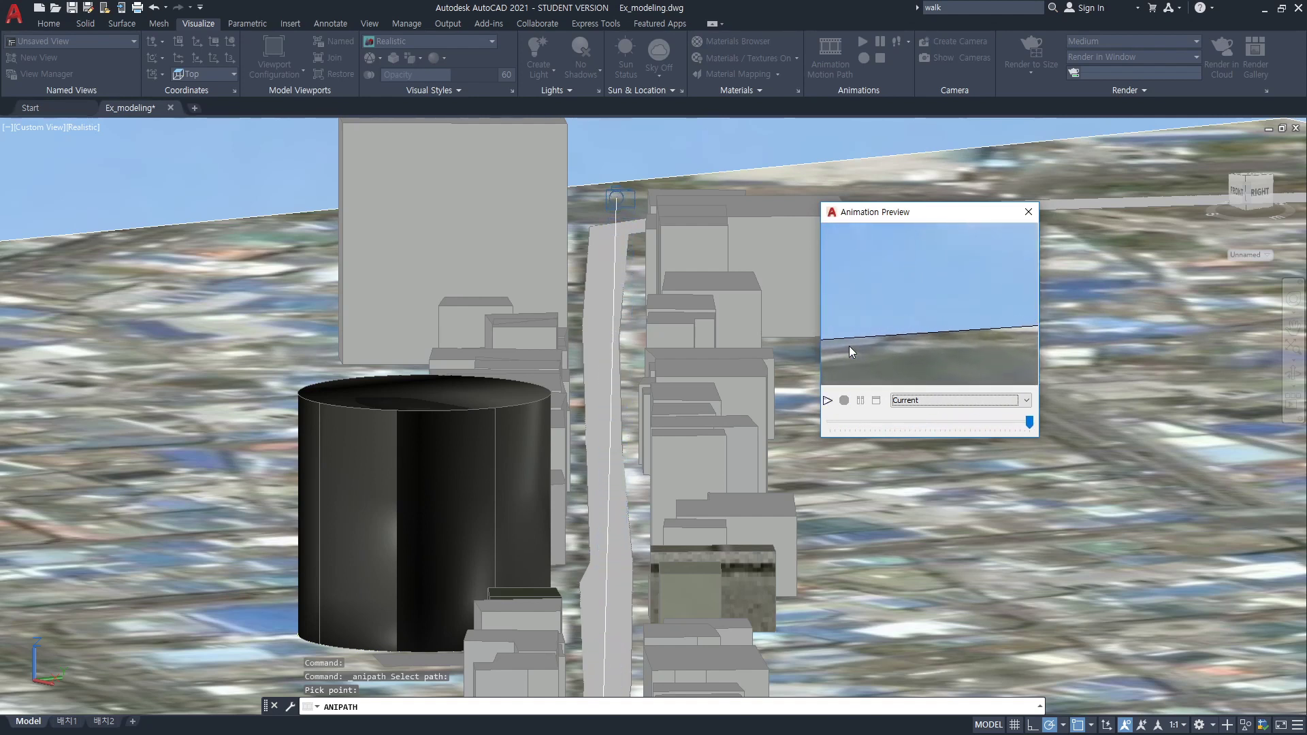
pyautogui.click(1029, 212)
pyautogui.click(958, 354)
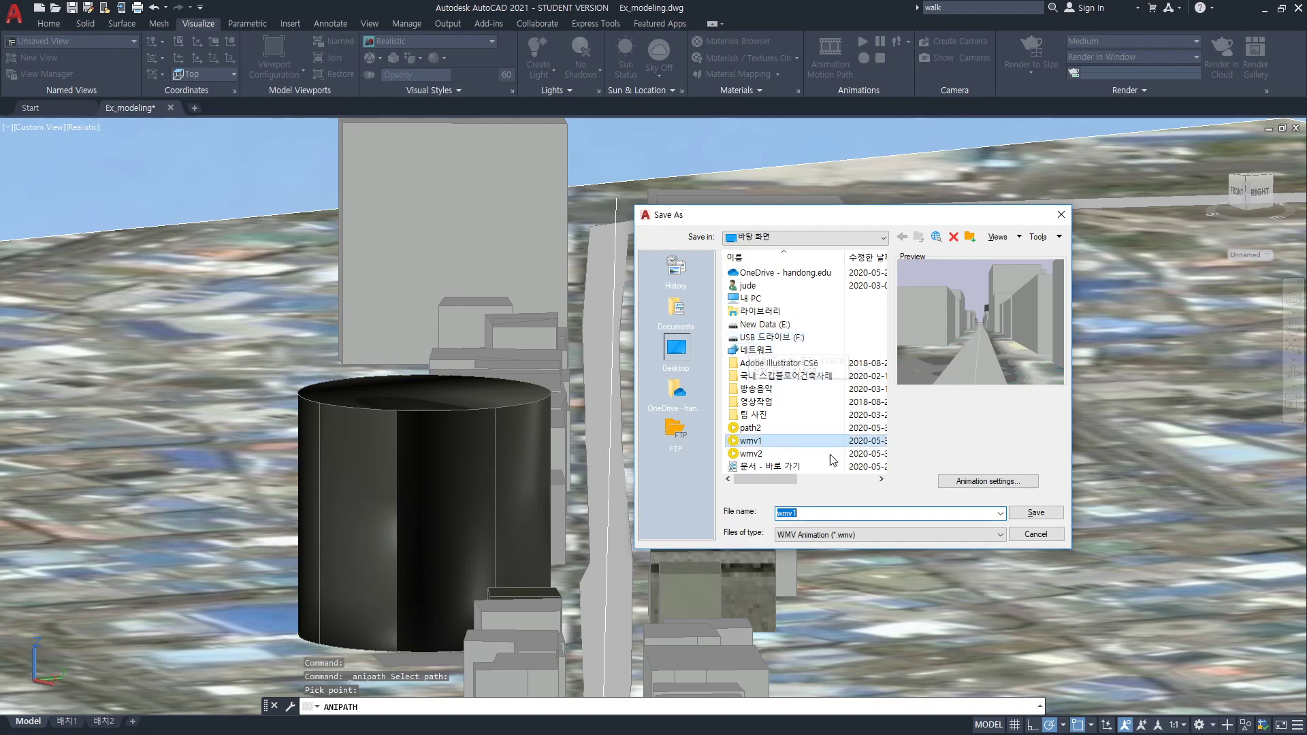
# - Rename the video file to wmv3 and save the WMV animation to the desktop
pyautogui.click(838, 510)
pyautogui.press('BackSpace')
pyautogui.write('3')
pyautogui.click(1042, 514)
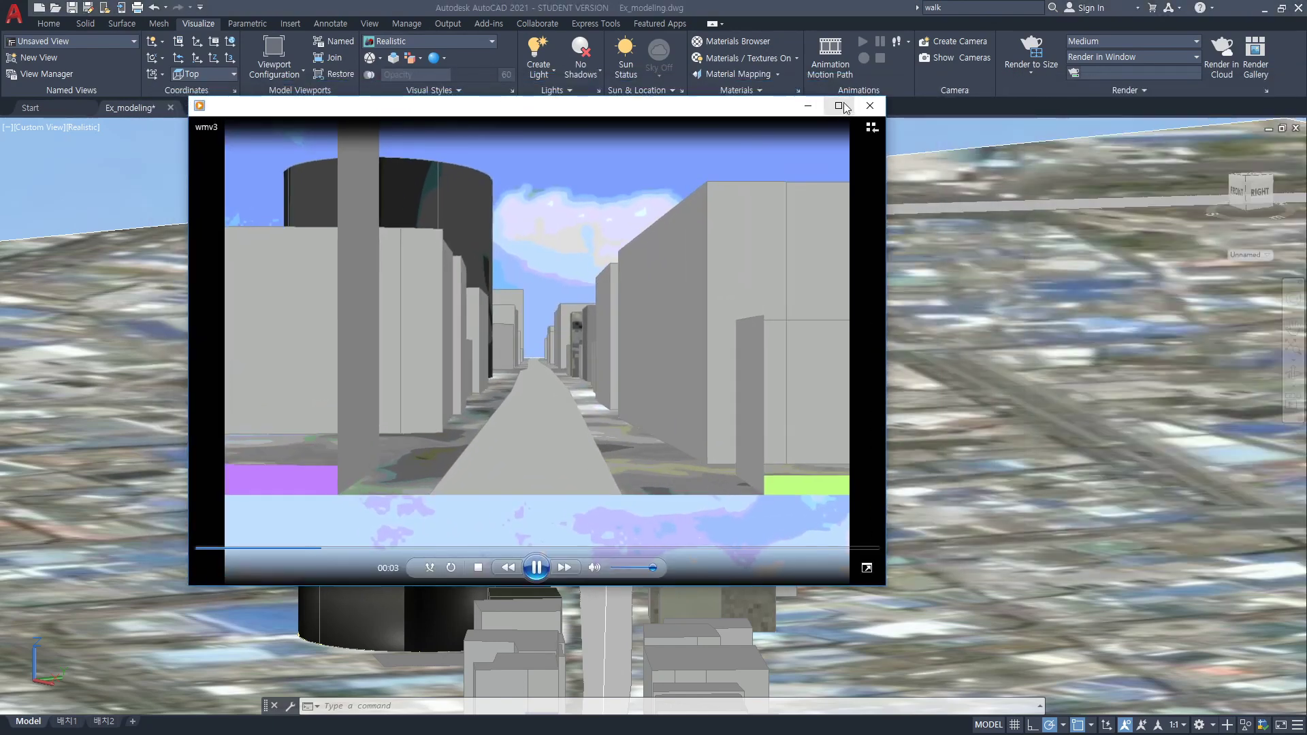
# - Play the wmv3 walkthrough maximized in Media Player, then minimize it to return to Ex_modeling.dwg
pyautogui.click(839, 105)
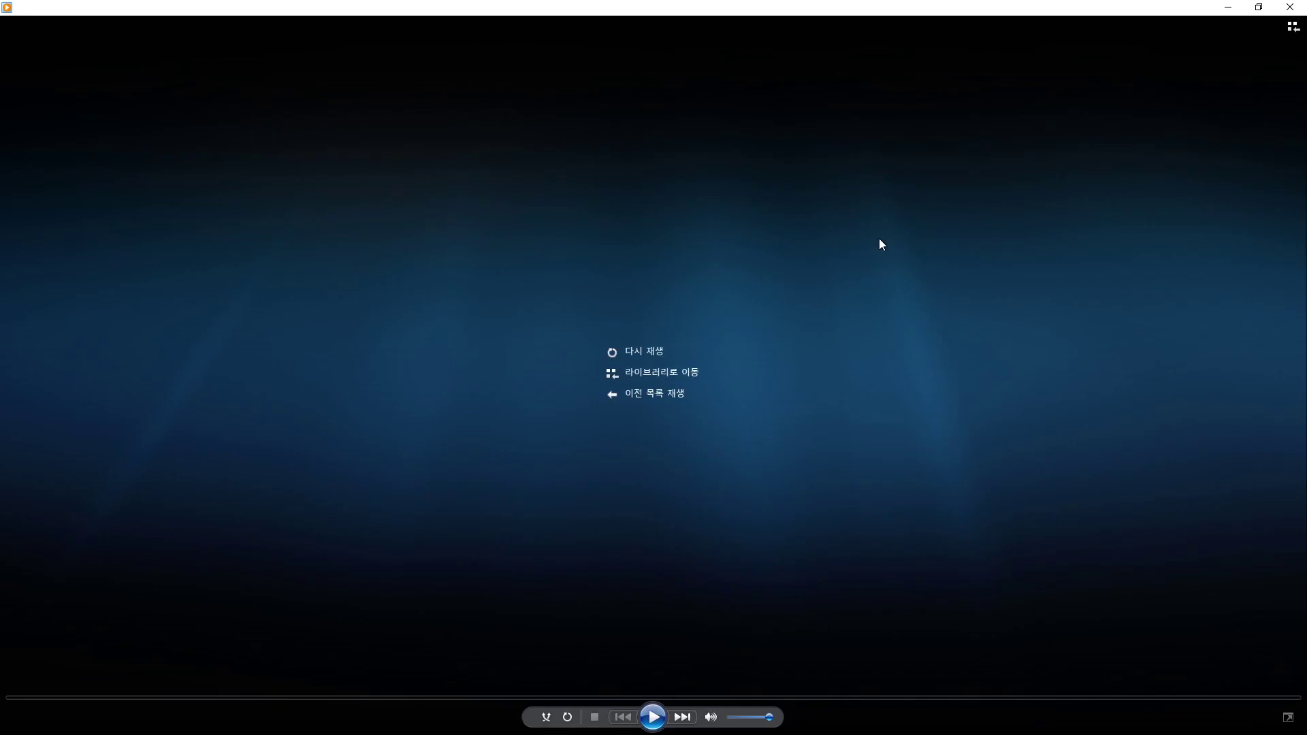
pyautogui.click(1226, 10)
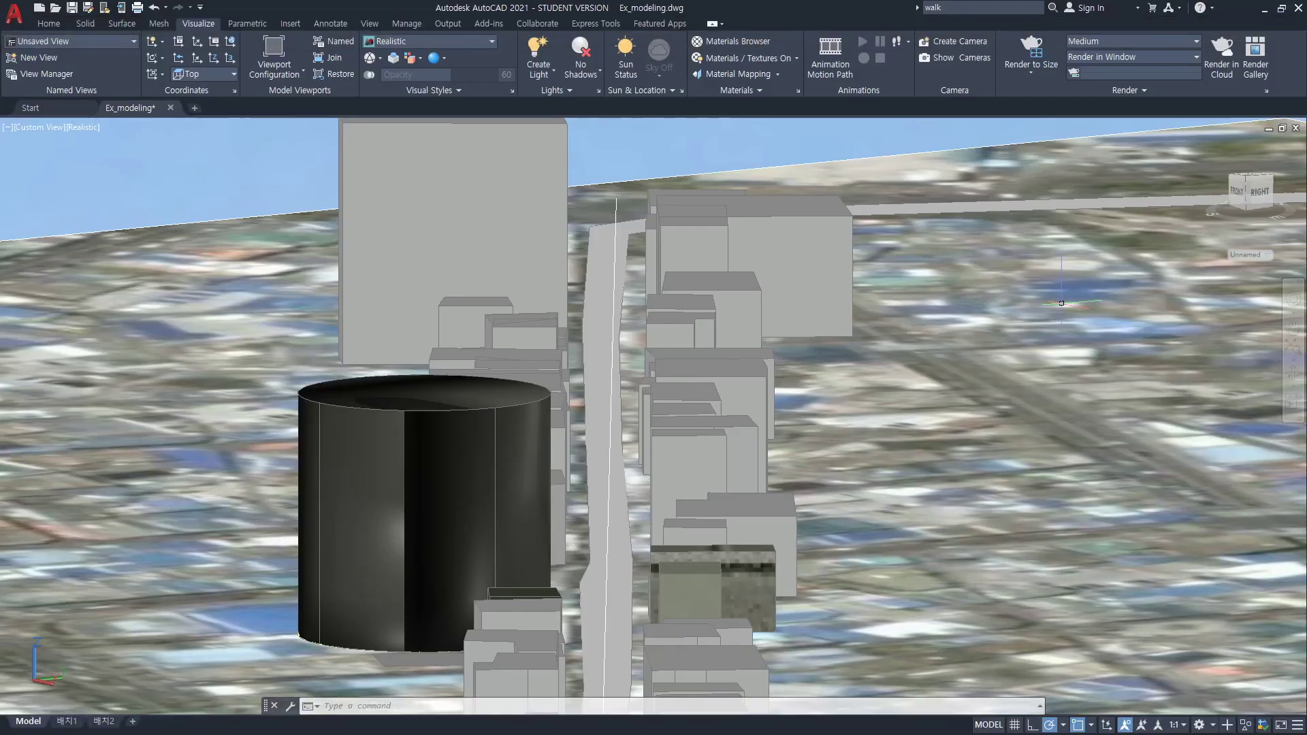